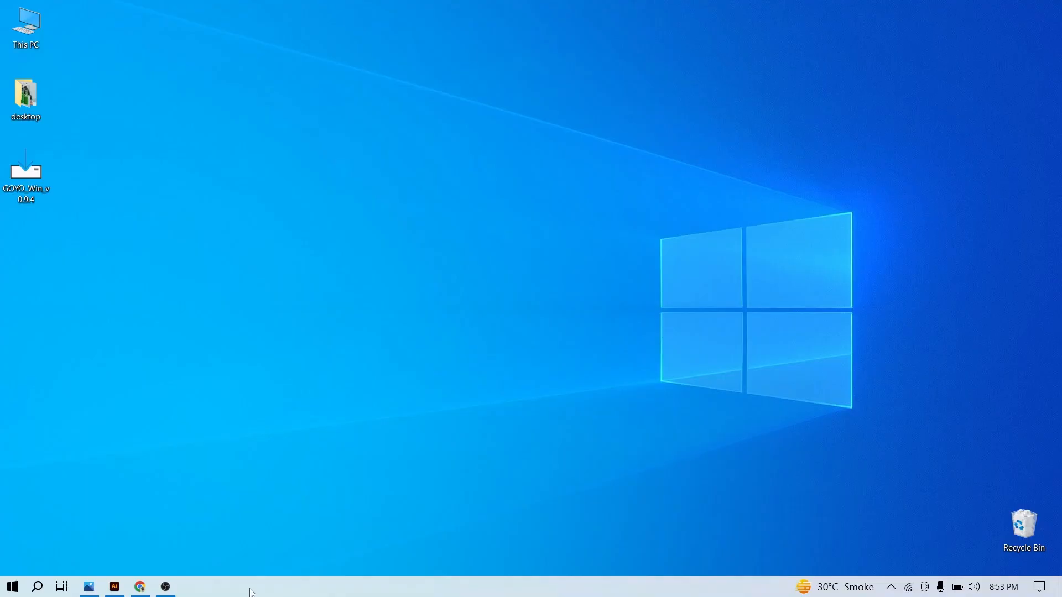
Step: Switch to Adobe Illustrator and place the floating Scale, Shear and Reshape tool group beside the main toolbox
left_click(114, 586)
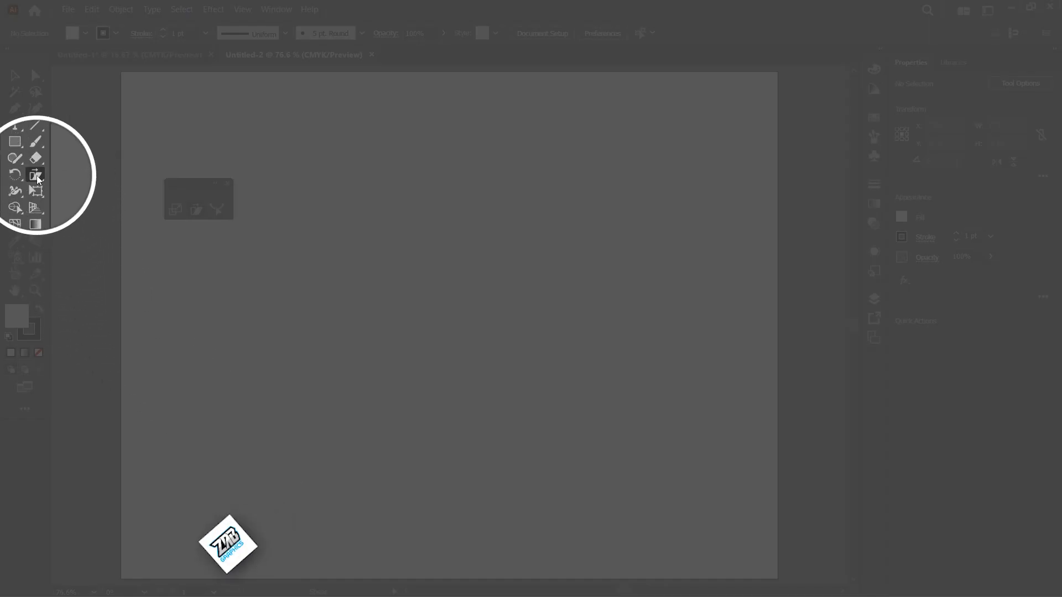
left_click(36, 175)
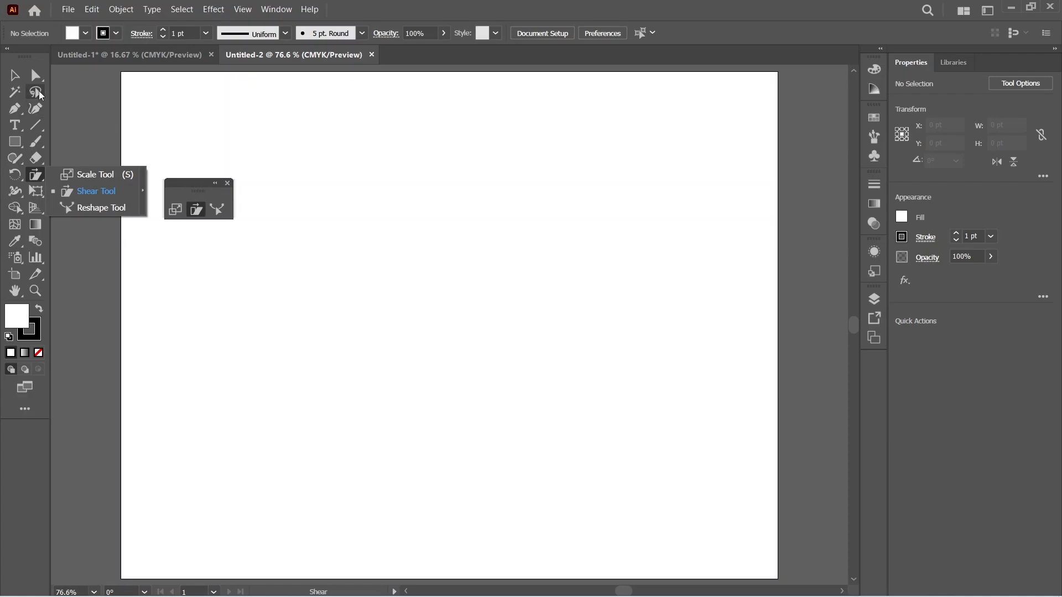
left_click(14, 75)
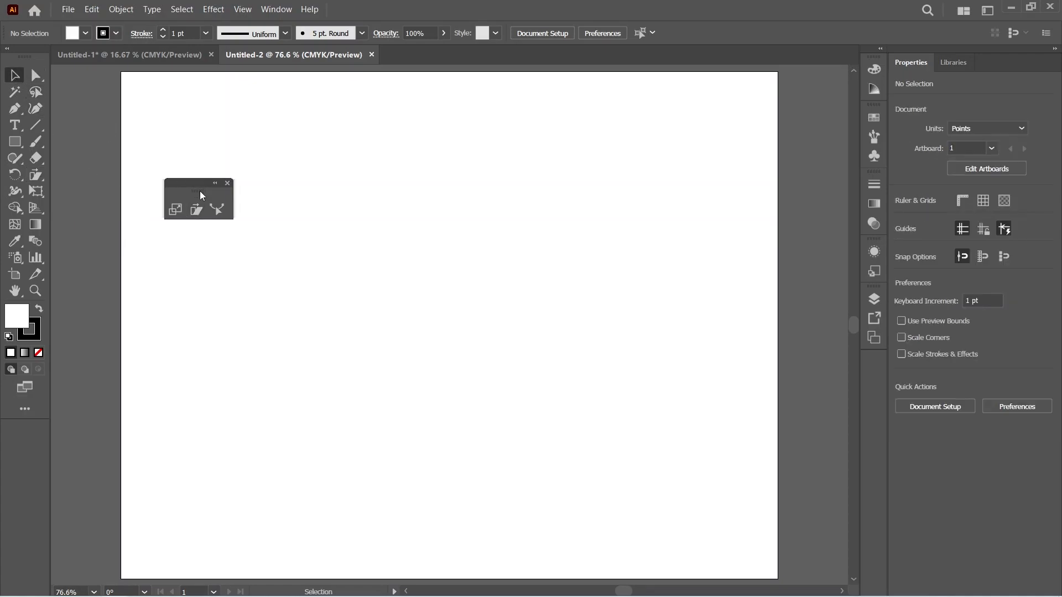
left_click_drag(201, 195, 114, 201)
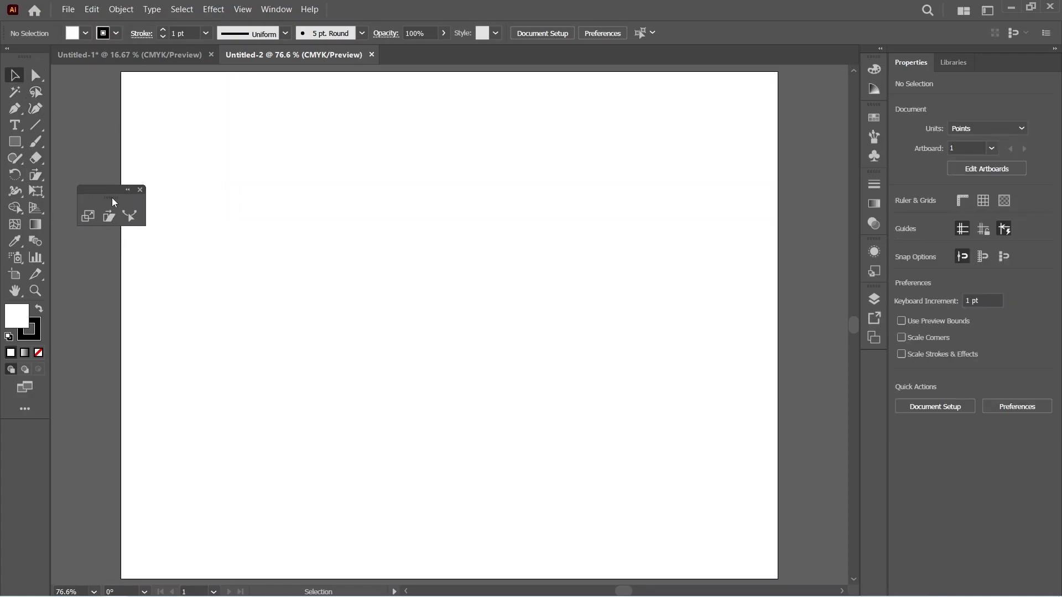
Step: Draw a square of about 241 pt in the upper-left area of the artboard with the Rectangle tool
left_click(16, 145)
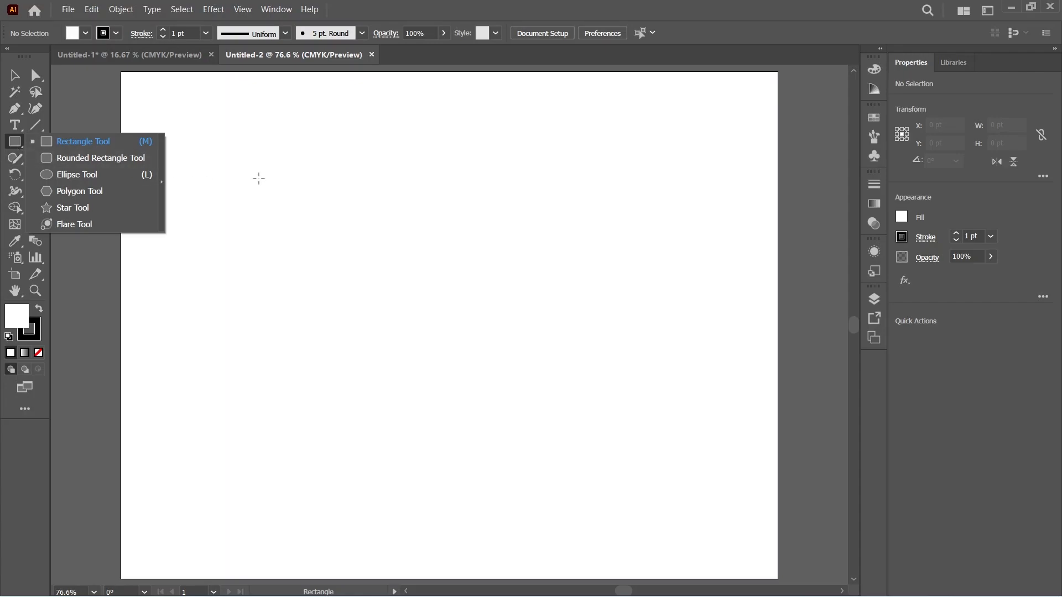
left_click(98, 141)
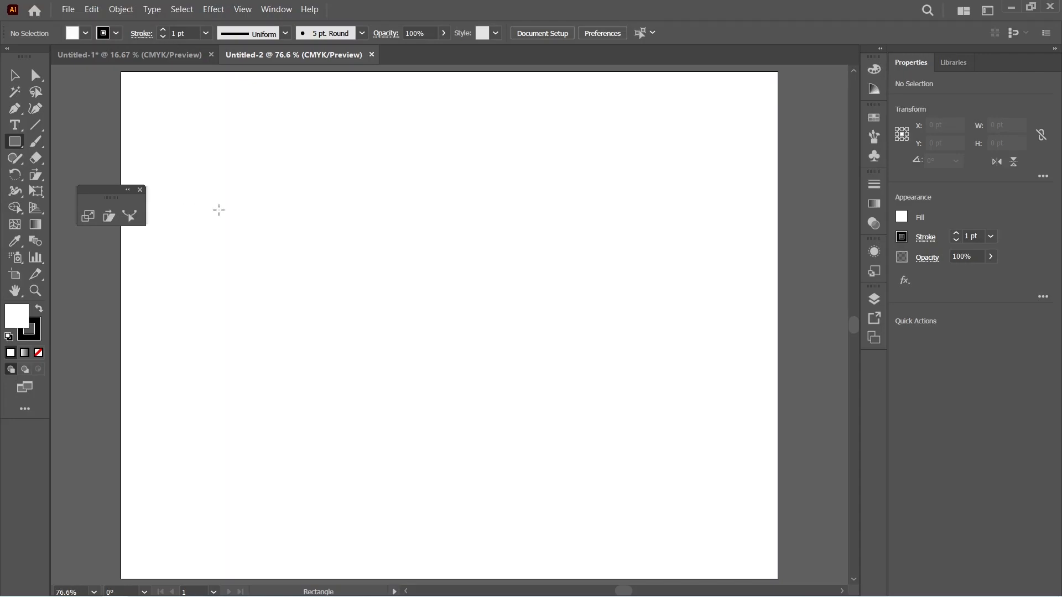
left_click_drag(200, 174, 326, 317)
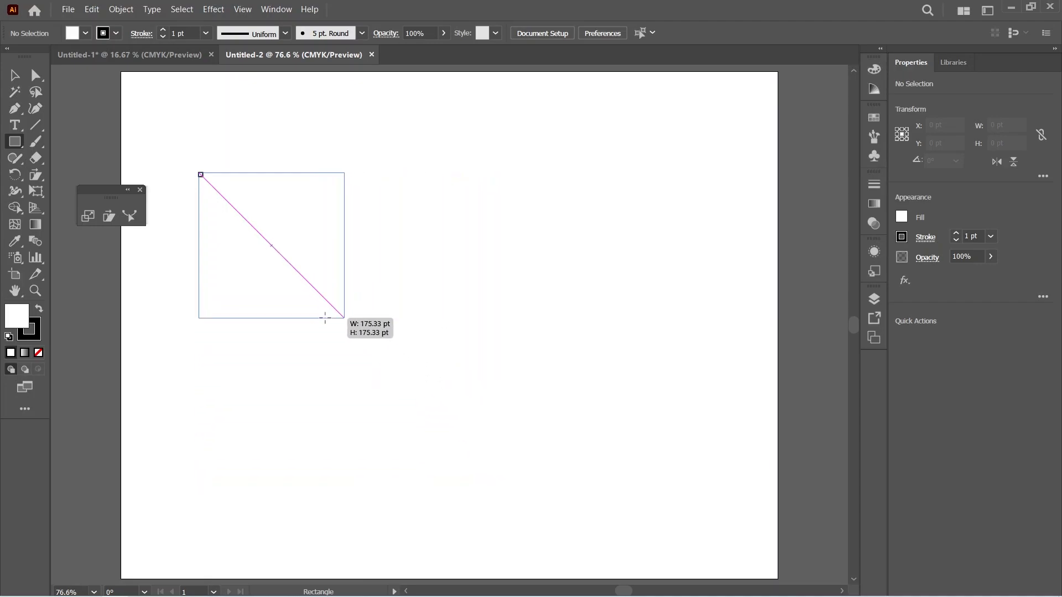
left_click_drag(325, 317, 389, 259)
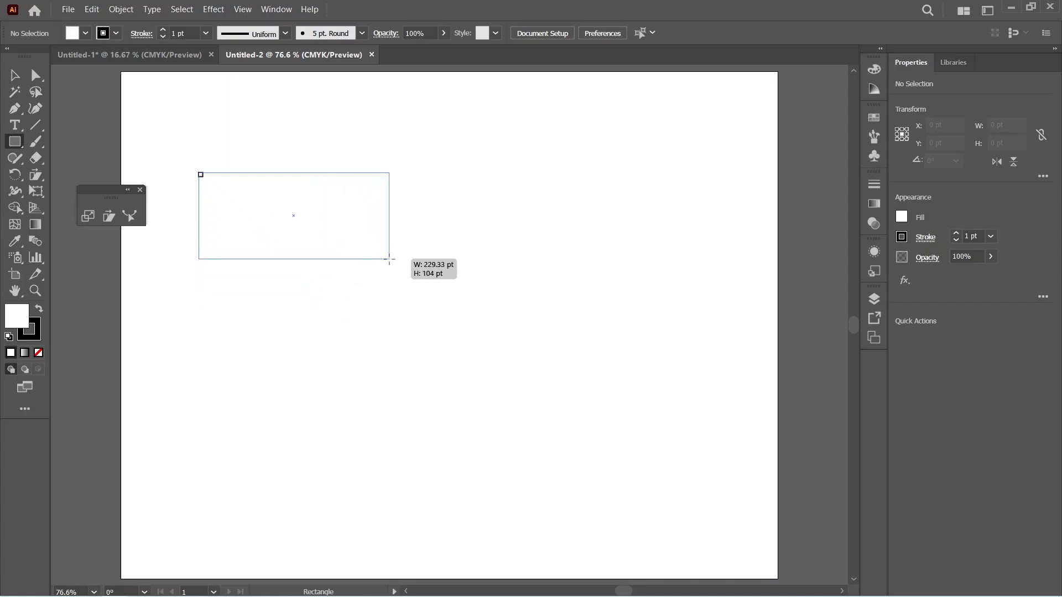
left_click_drag(390, 259, 480, 381)
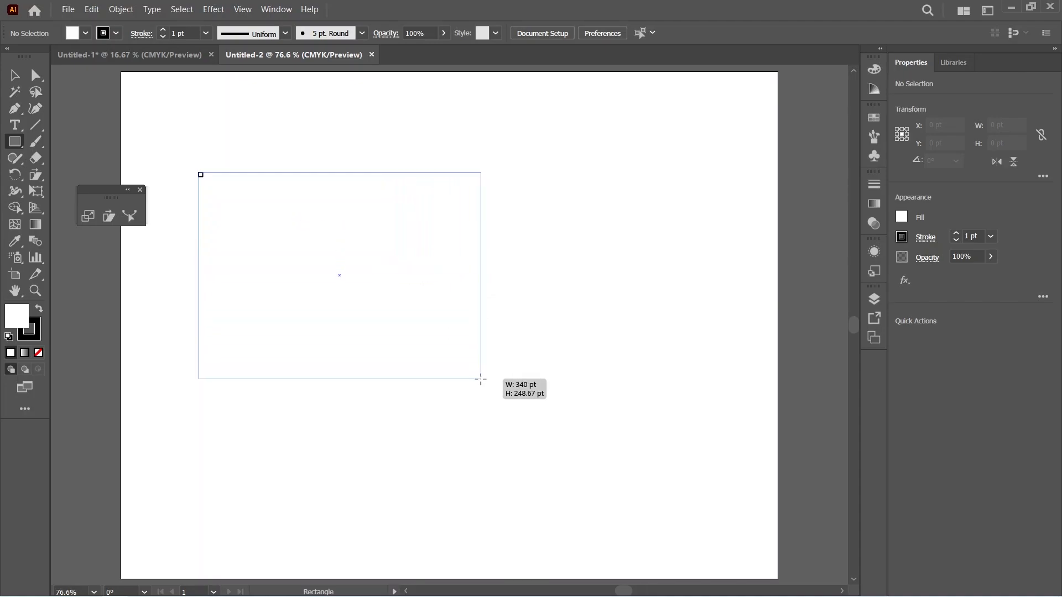
left_click_drag(481, 380, 398, 358)
key("shift")
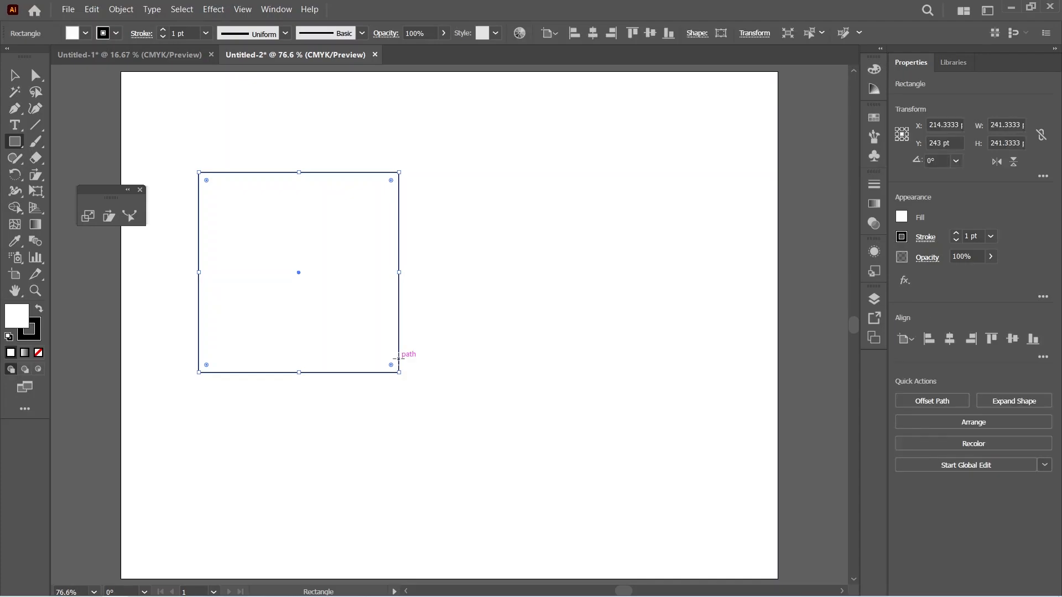
Step: Activate the Rounded Rectangle tool and round all four corners of the square
left_click_drag(15, 142, 87, 162)
left_click_drag(208, 178, 224, 200)
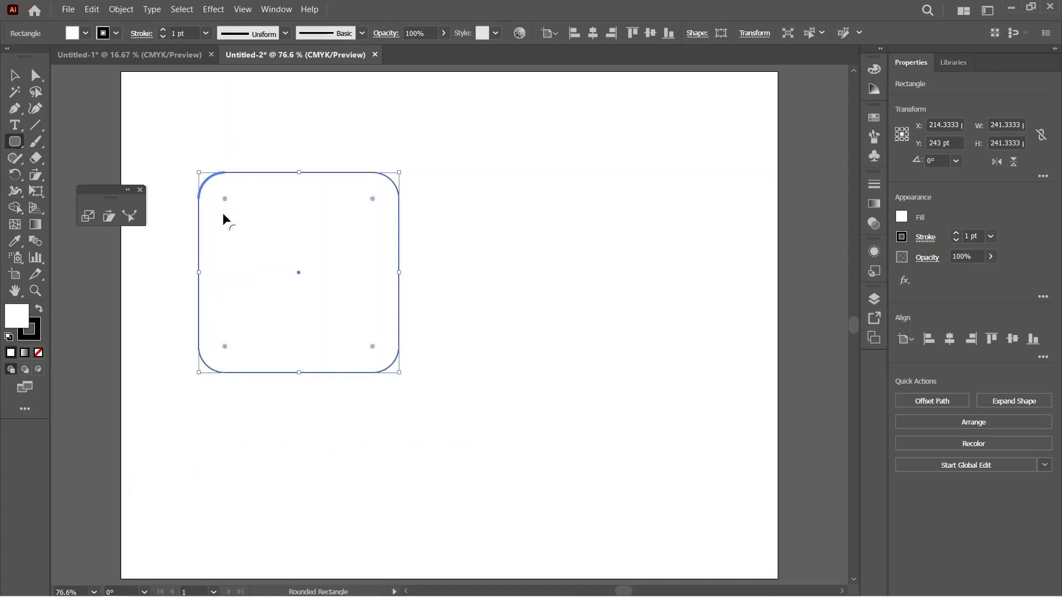
left_click(486, 276)
left_click(571, 340)
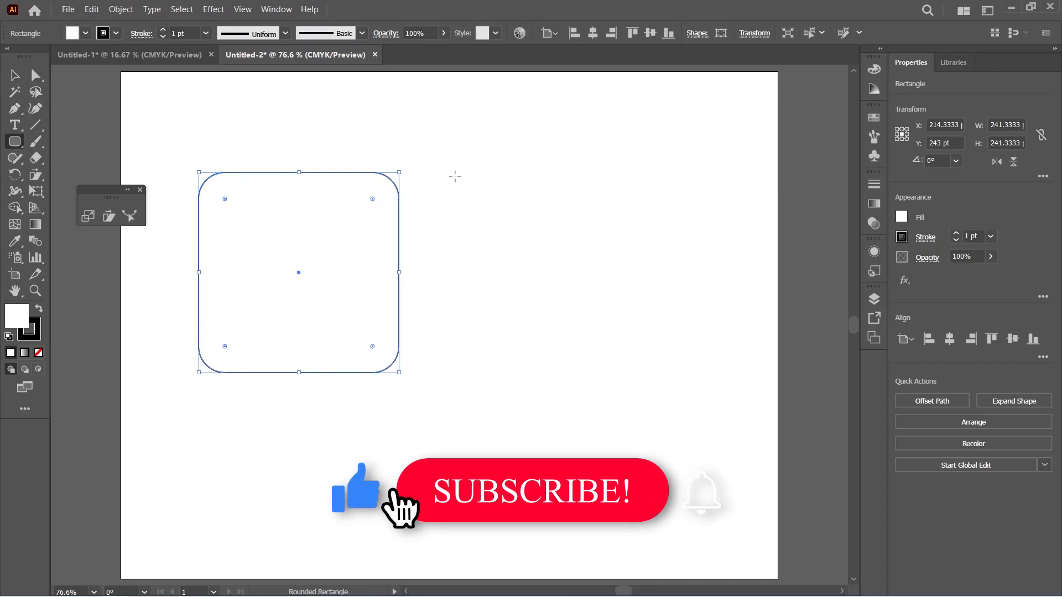
Step: Create a 12 × 12 pt rounded rectangle with an 8 pt corner radius beside the rounded square
left_click(455, 176)
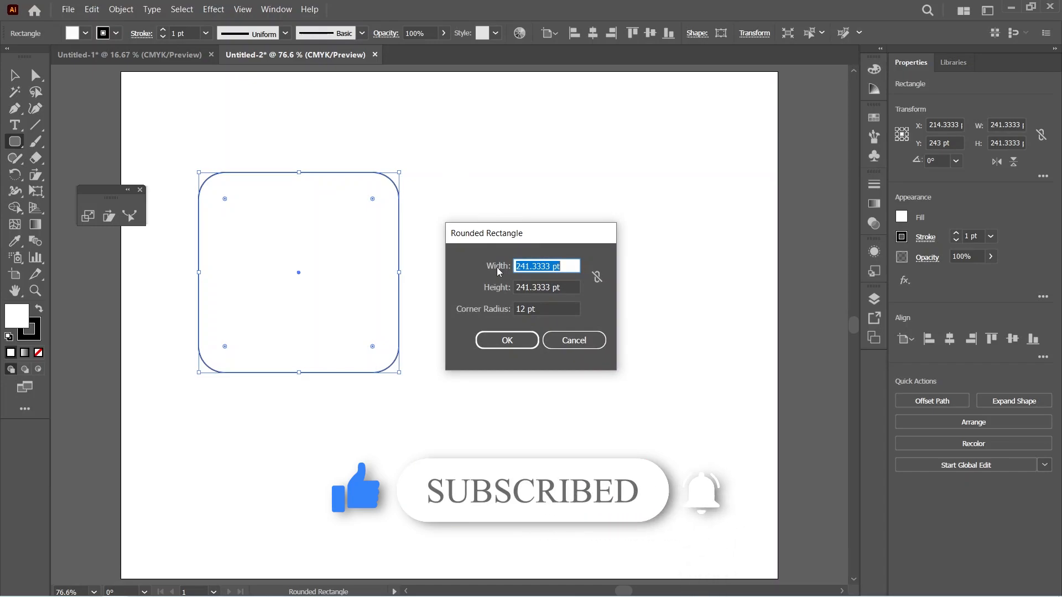
type("12")
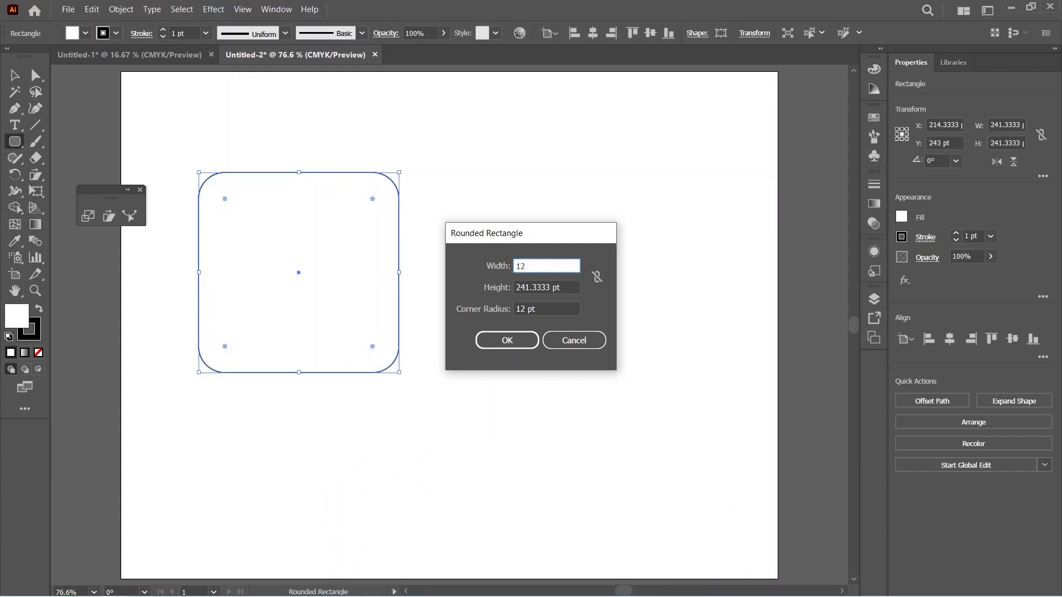
key("Tab")
type("12")
key("Tab")
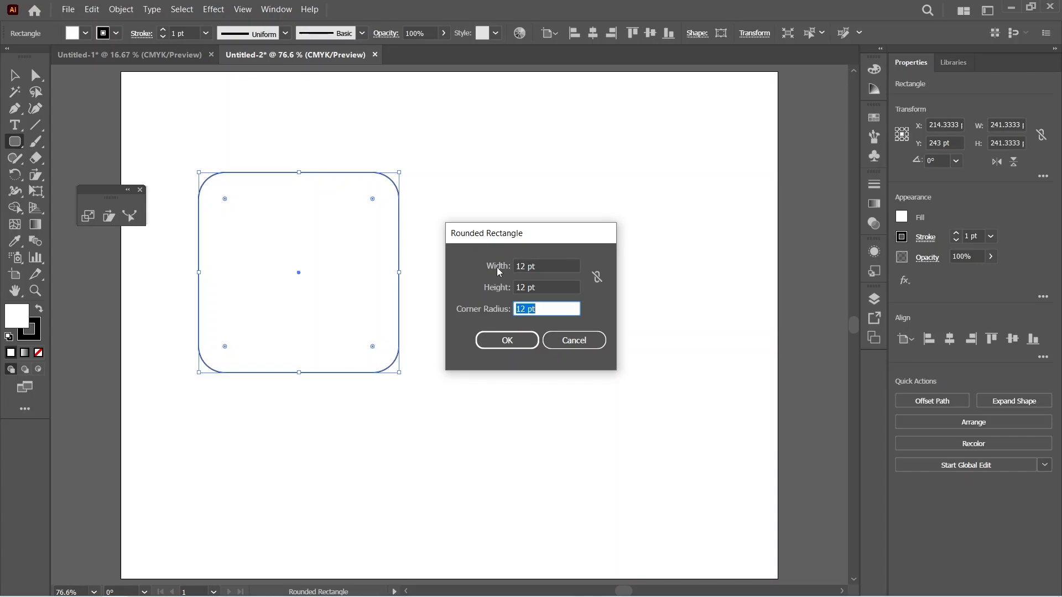
key("BackSpace")
type("6")
left_click(511, 339)
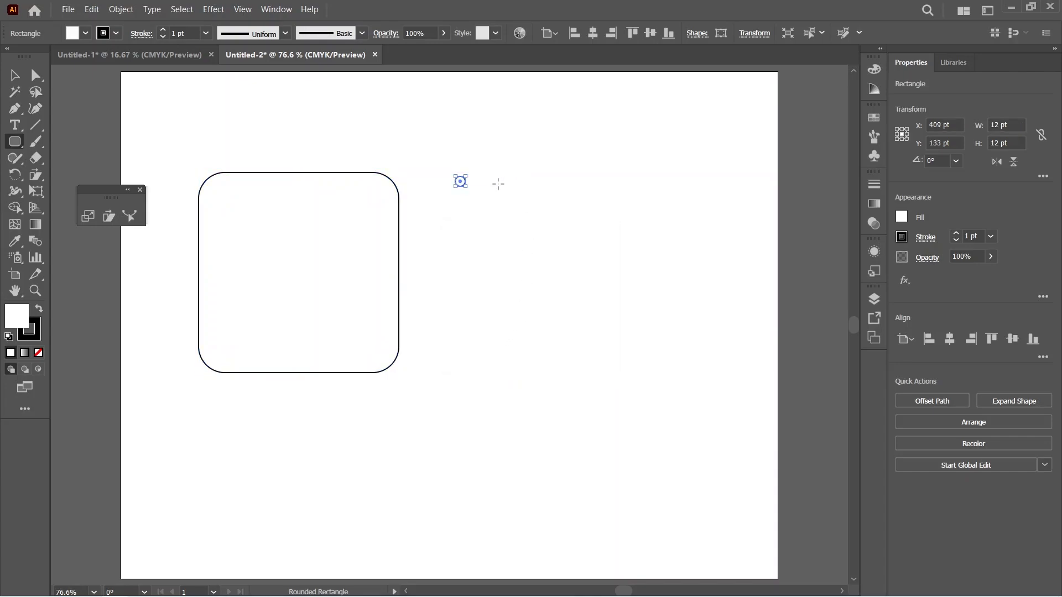
scroll(498, 182, "up", 4)
scroll(391, 181, "down", 3)
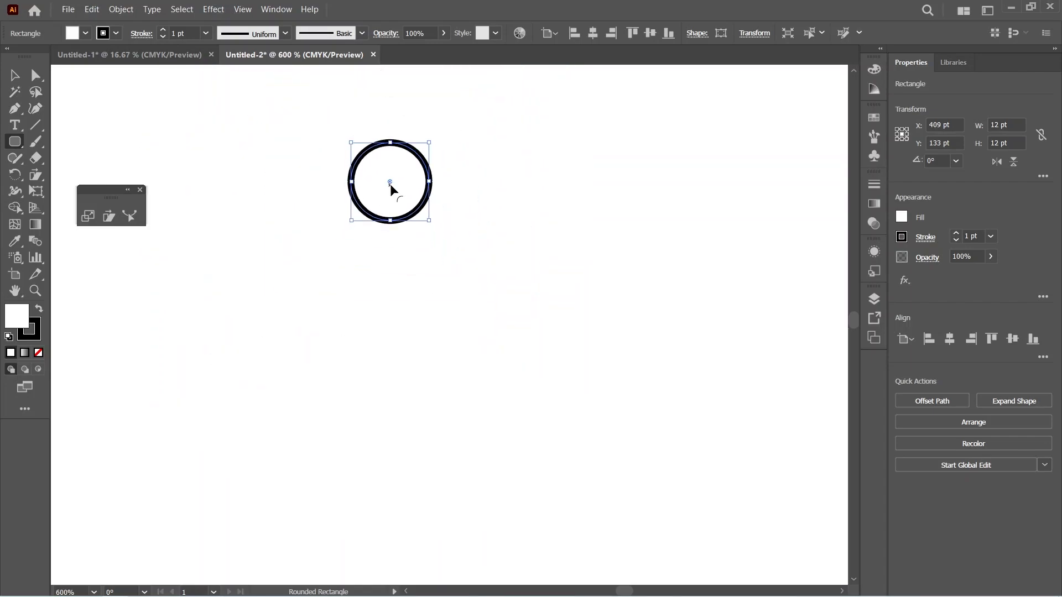
scroll(391, 189, "down", 6)
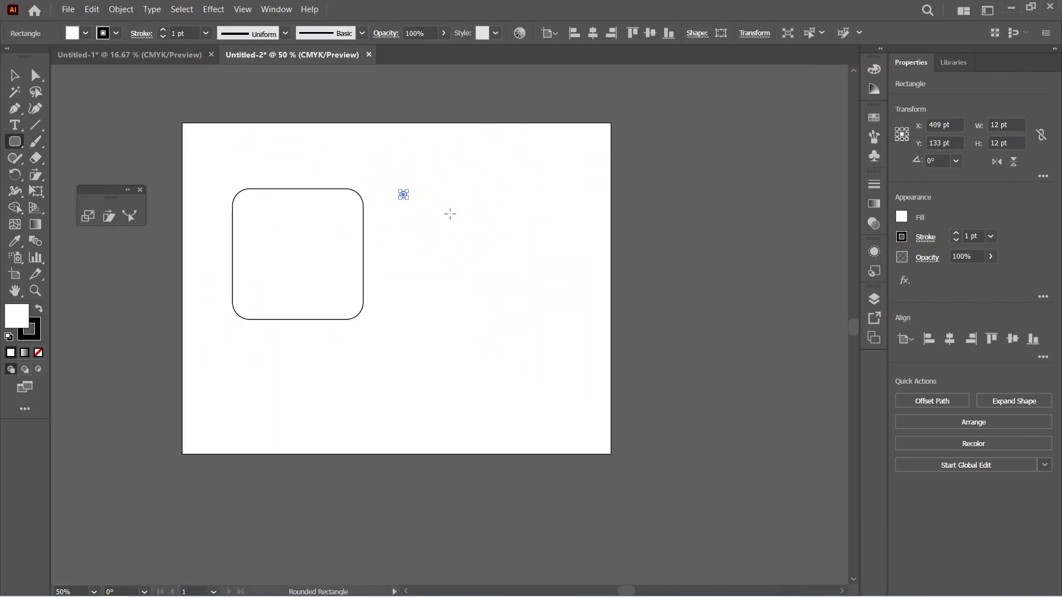
Step: Create a 124 × 124 pt rounded rectangle with a 3 pt corner radius beside the small circle and examine its corner
left_click(429, 215)
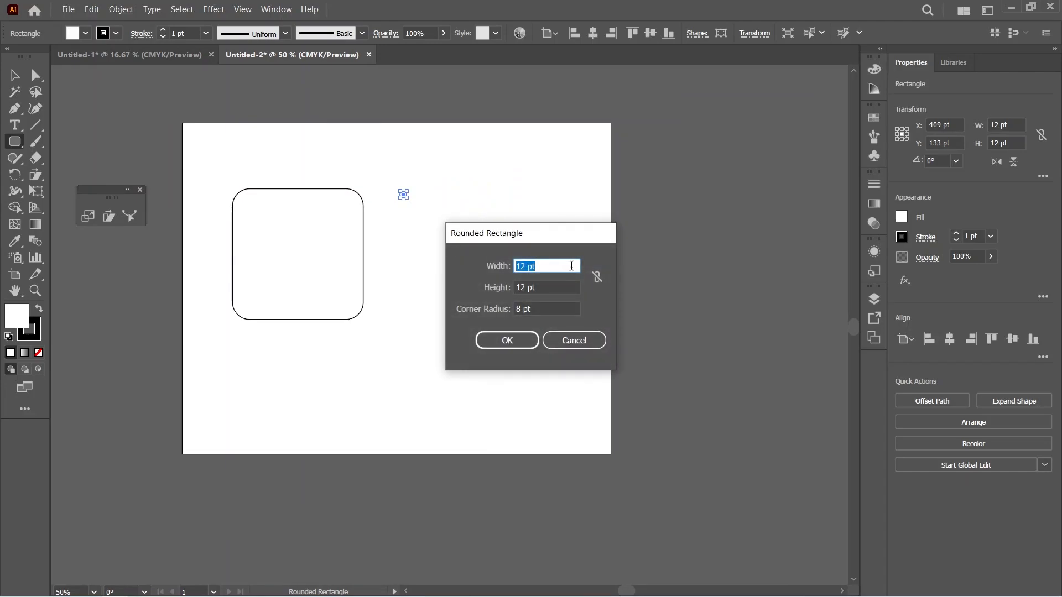
type("124")
key("Tab")
type("124")
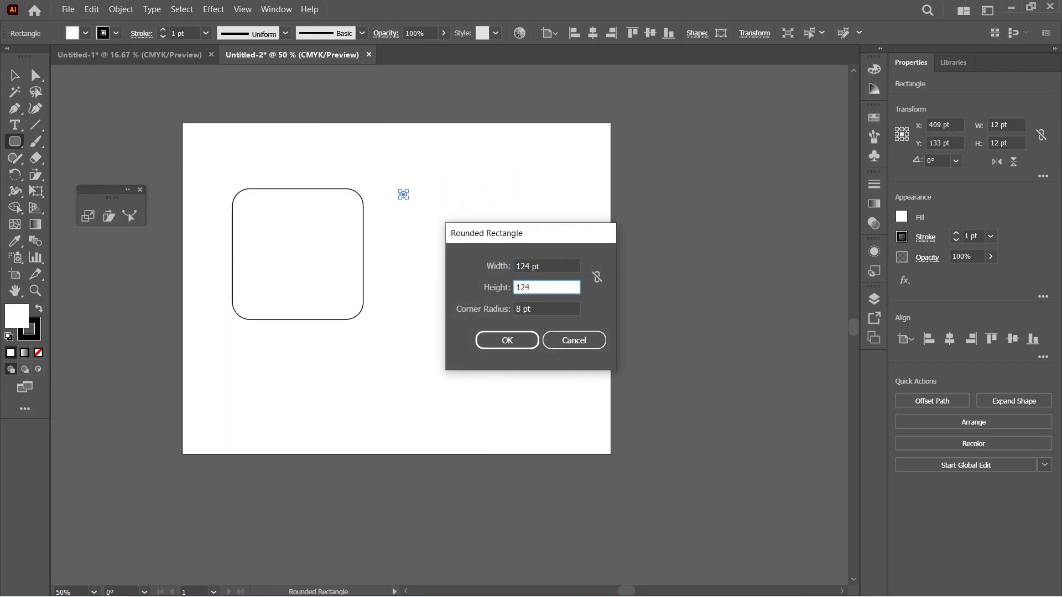
left_click(522, 307)
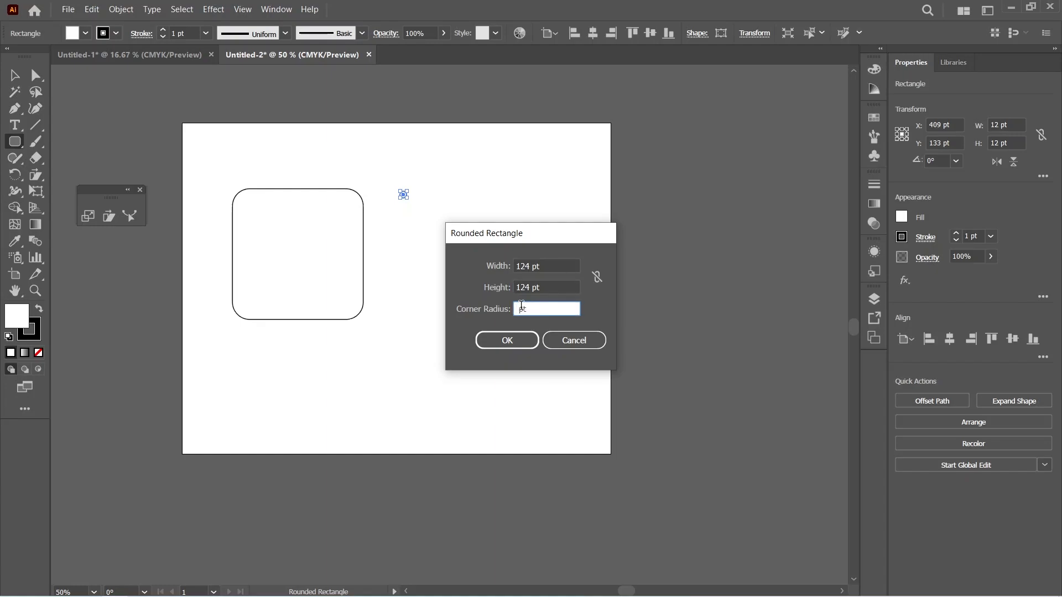
type("0")
key("Return")
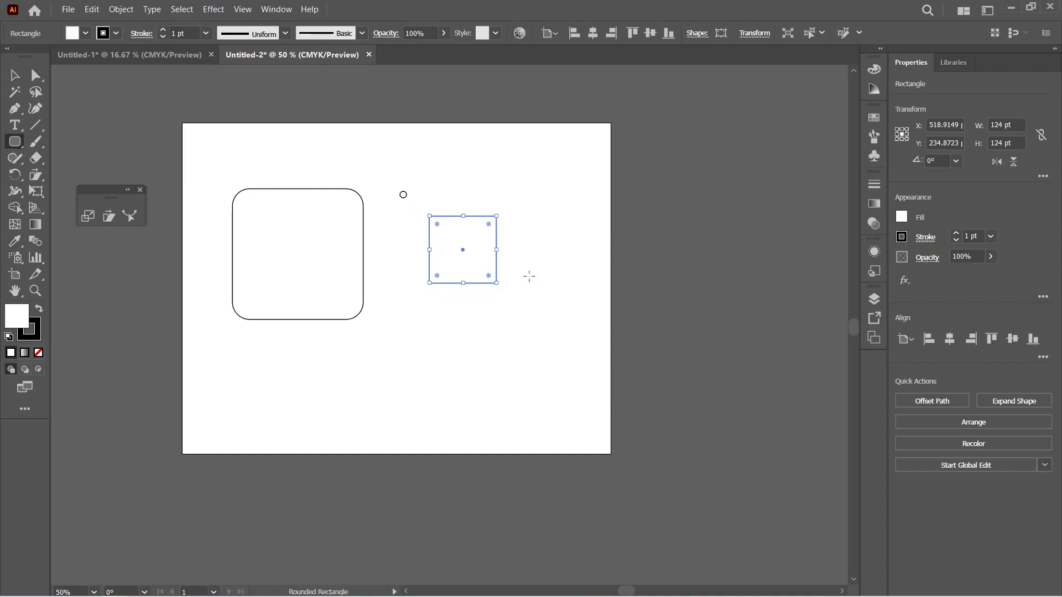
scroll(495, 226, "up", 12)
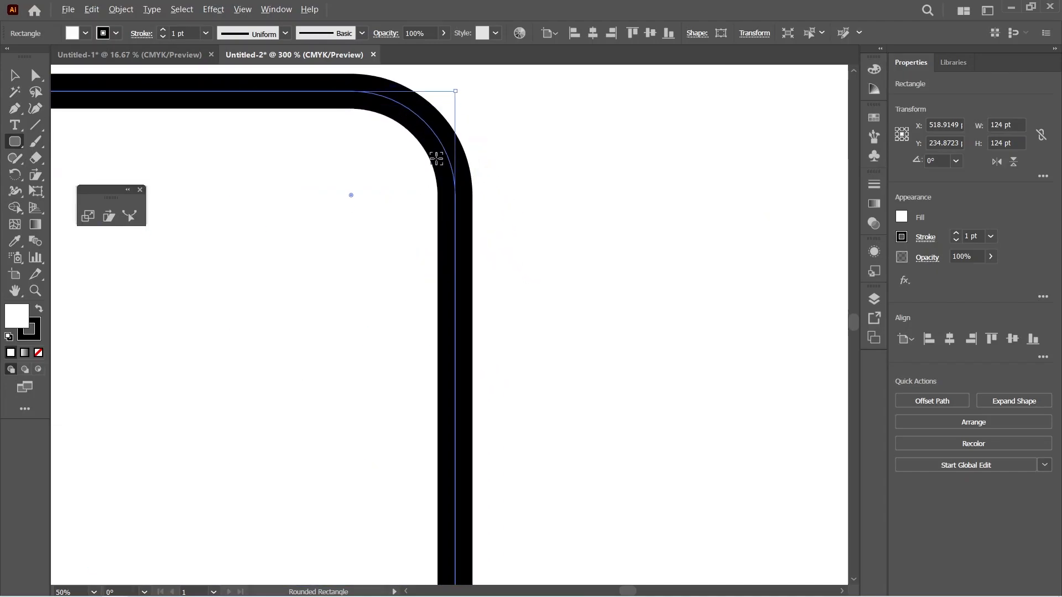
scroll(428, 221, "up", 3)
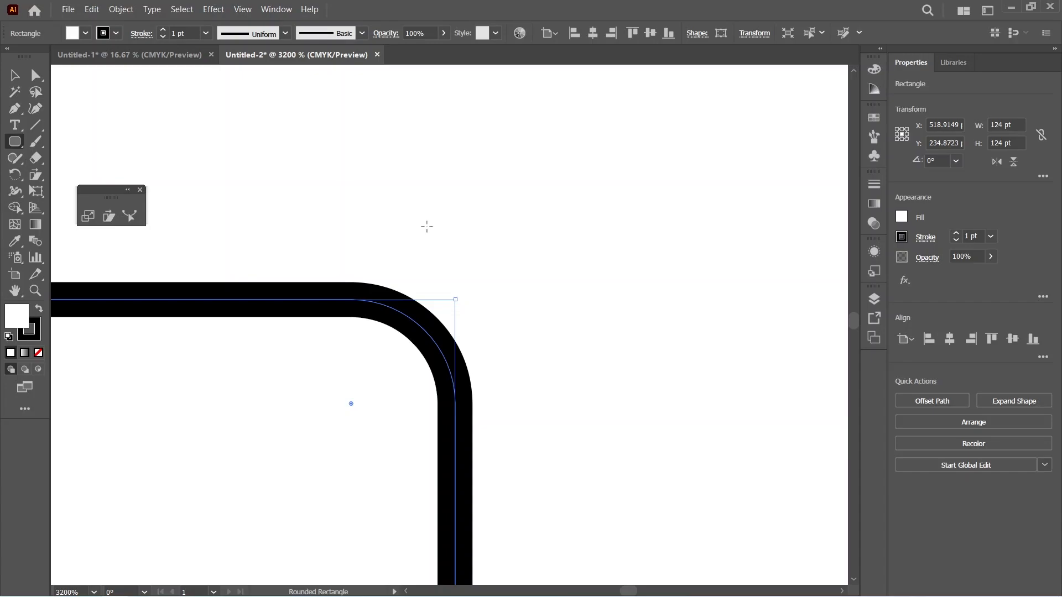
key("ctrl+0")
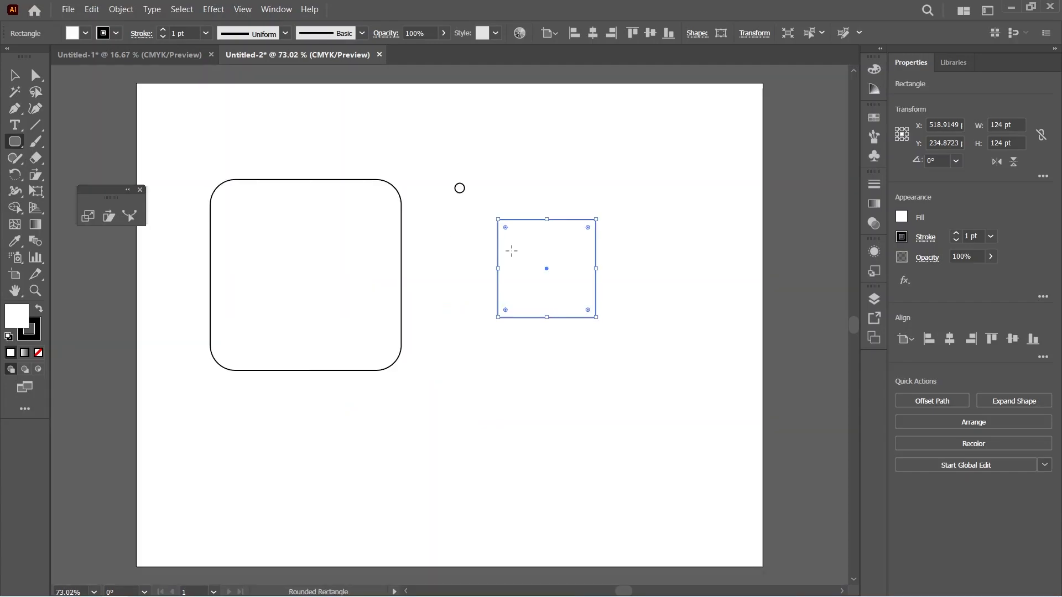
Step: Activate the Ellipse tool and undo every drawn shape to clear the artboard
left_click(35, 77)
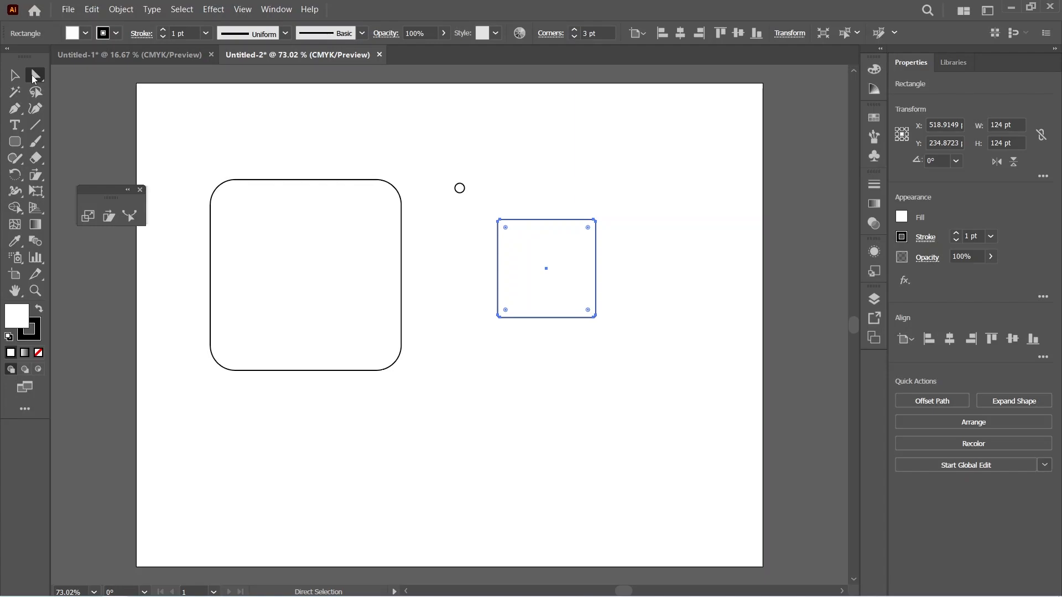
left_click(15, 142)
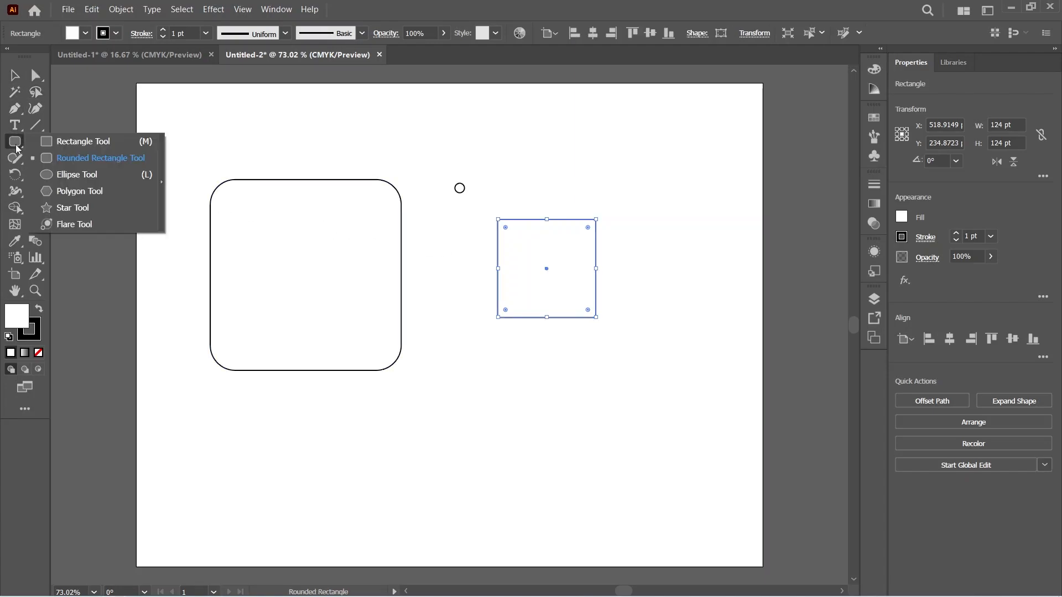
key("l")
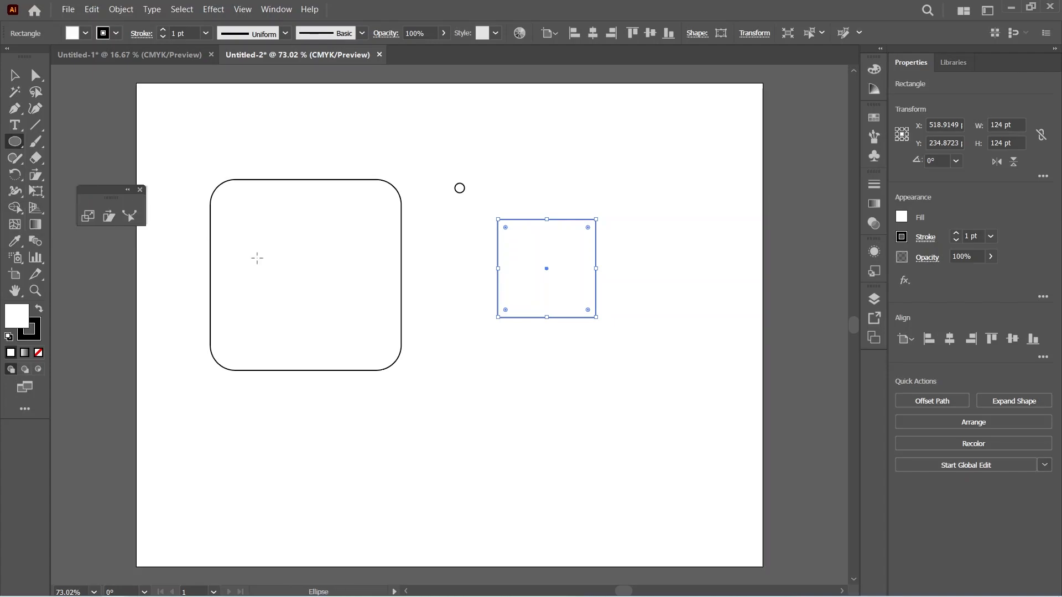
scroll(527, 251, "down", 3)
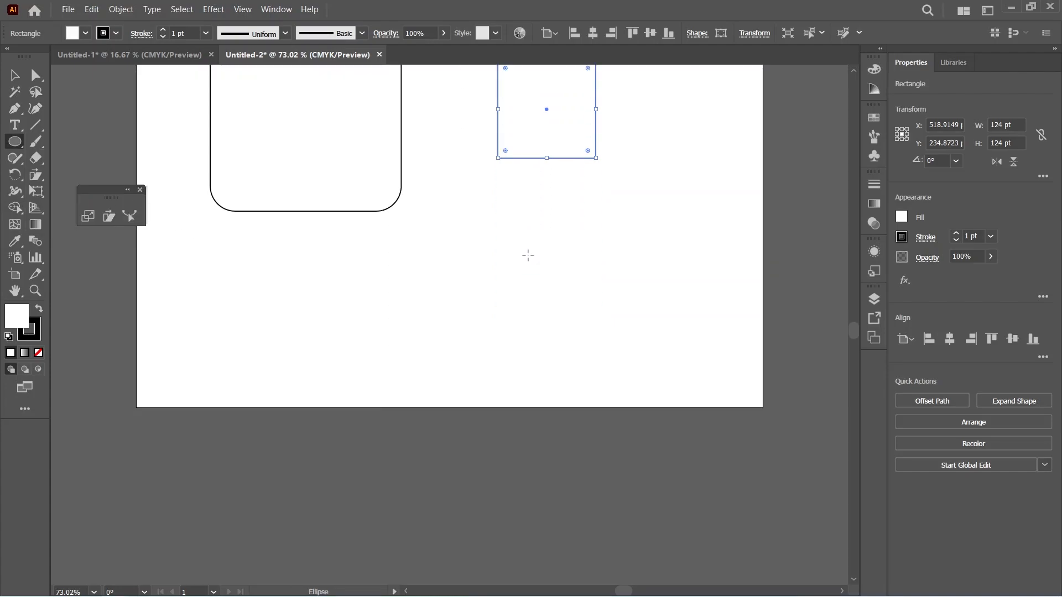
key("ctrl+z")
key("ctrl+z")
key("ctrl+z")
key("ctrl+z")
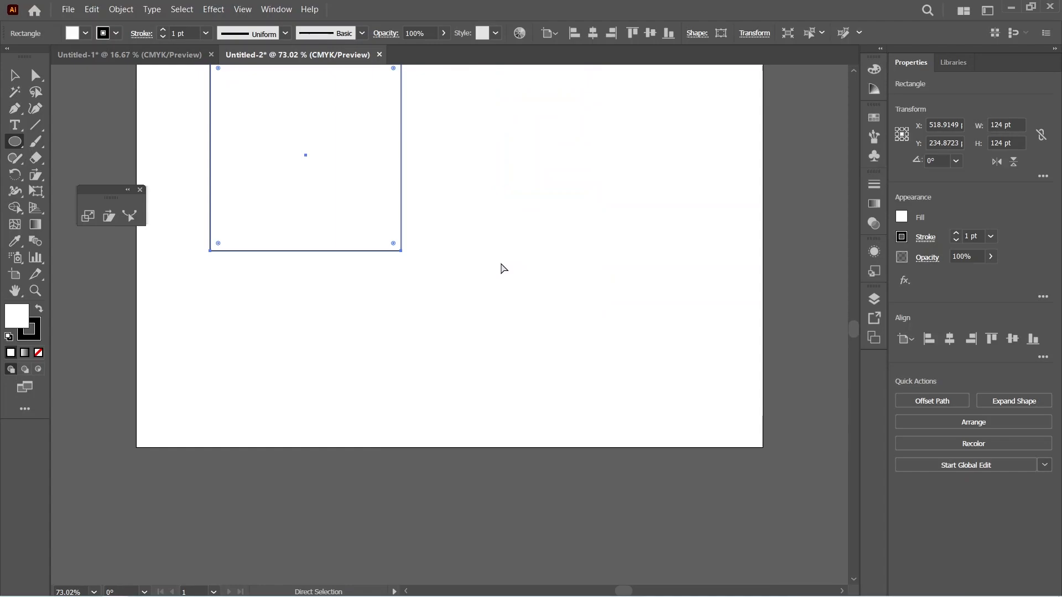
key("ctrl+z")
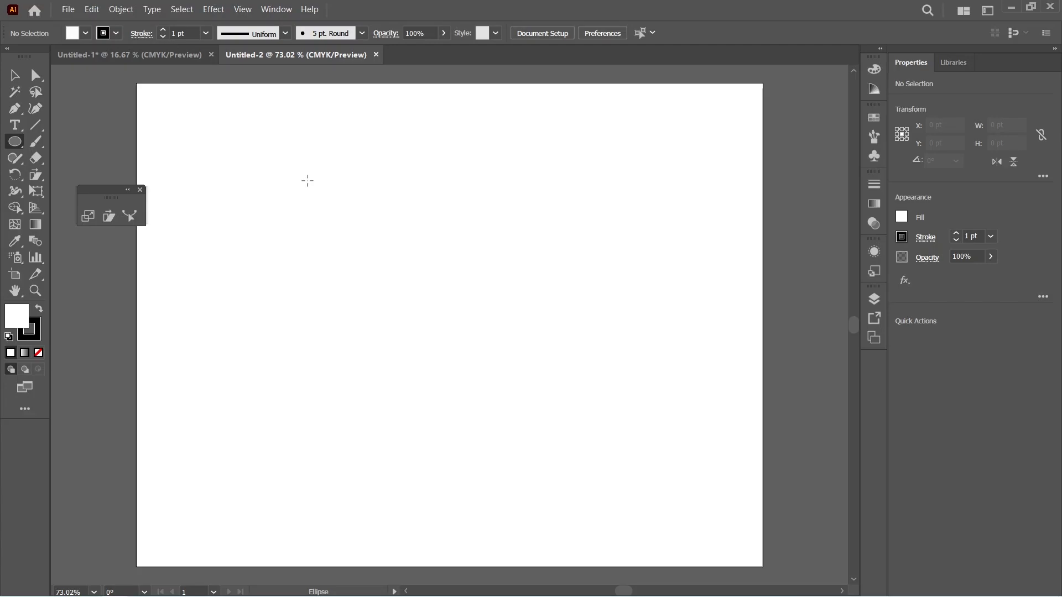
Step: Draw a perfect circle about 339 pt across near the middle of the artboard, and undo it
left_click_drag(308, 181, 510, 328)
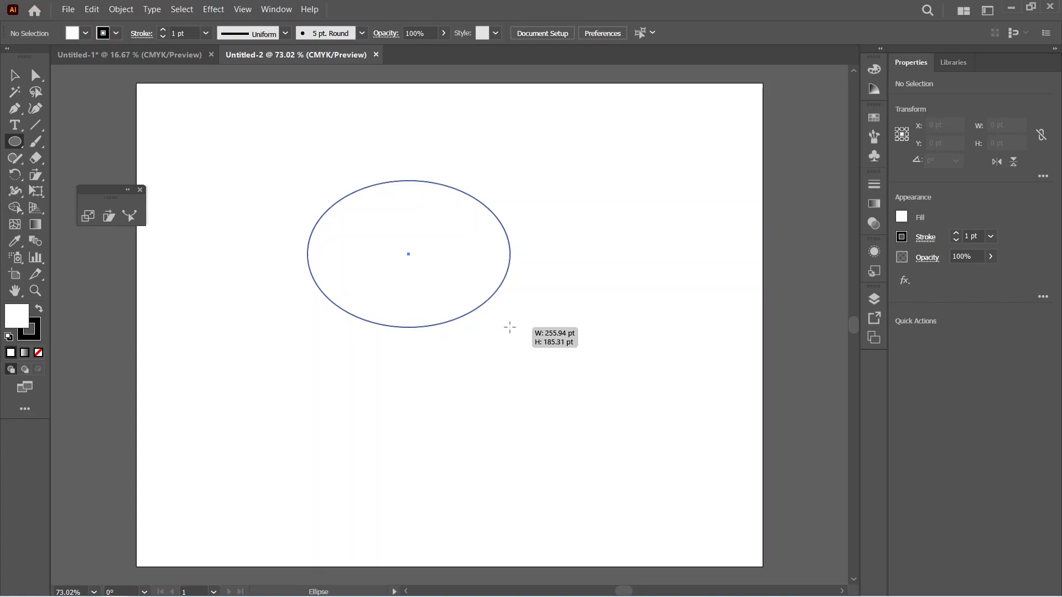
left_click_drag(510, 327, 576, 437)
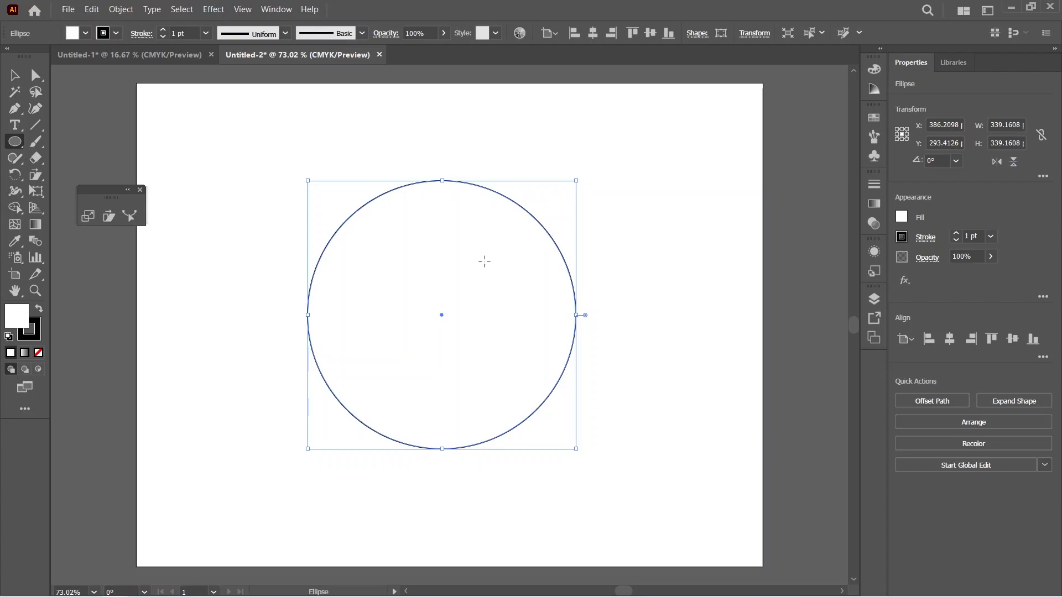
key("ctrl")
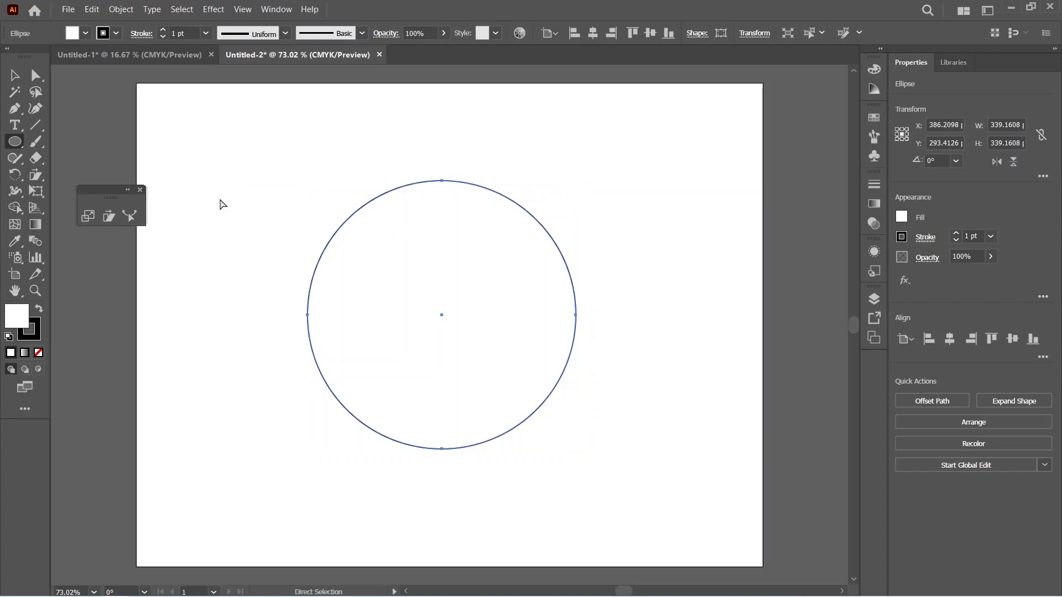
key("ctrl+z")
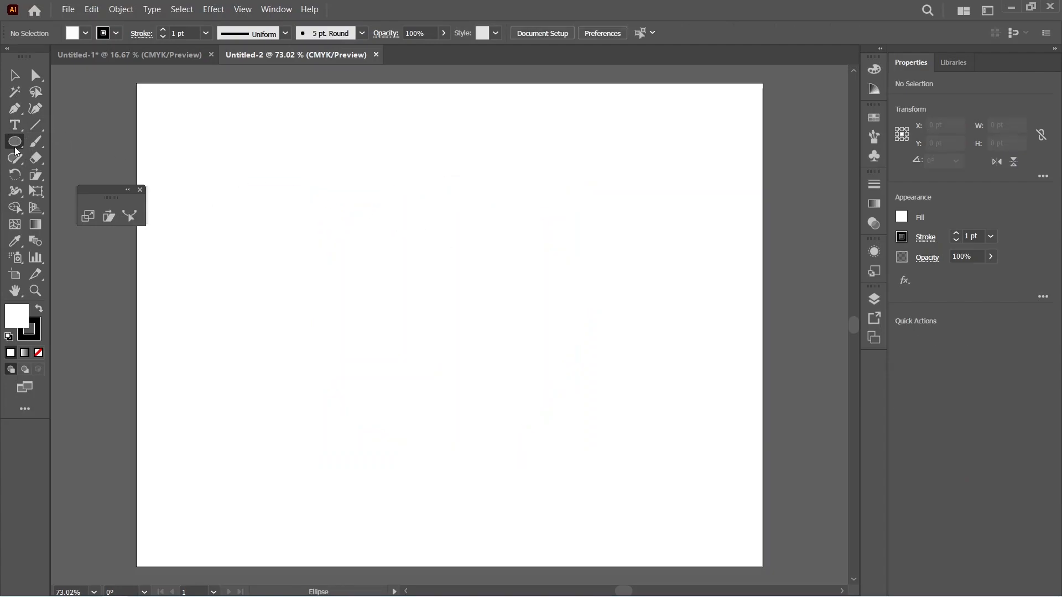
Step: Draw a five-pointed star about 150 × 143 pt with the Star tool in the artboard's upper-left area
left_click(15, 146)
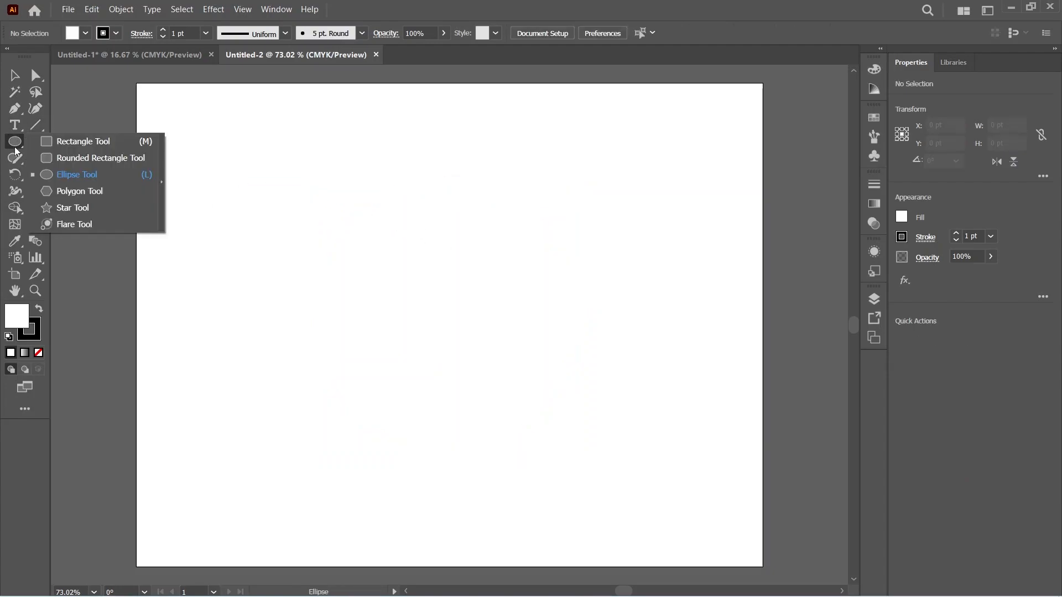
left_click(64, 215)
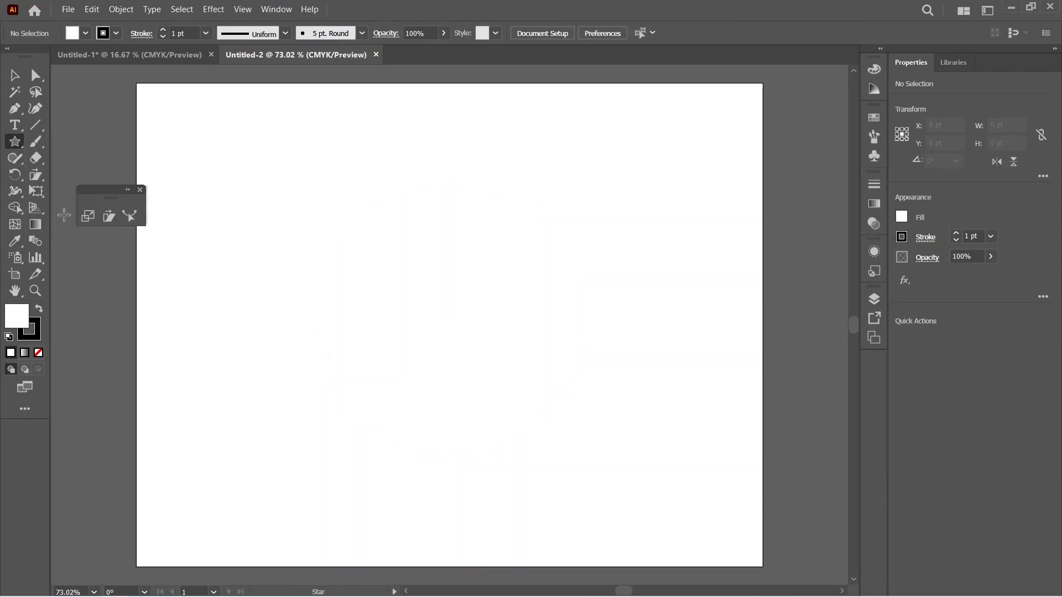
left_click_drag(226, 189, 264, 236)
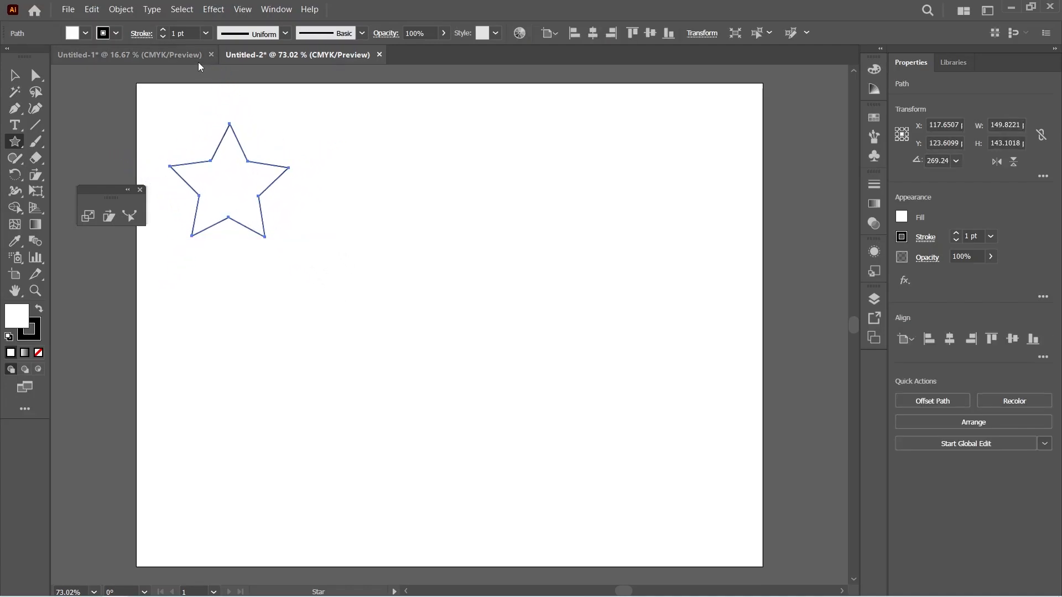
Step: Show the rulers and check the star's tilt against a temporary horizontal guide through its side points
key("ctrl+r")
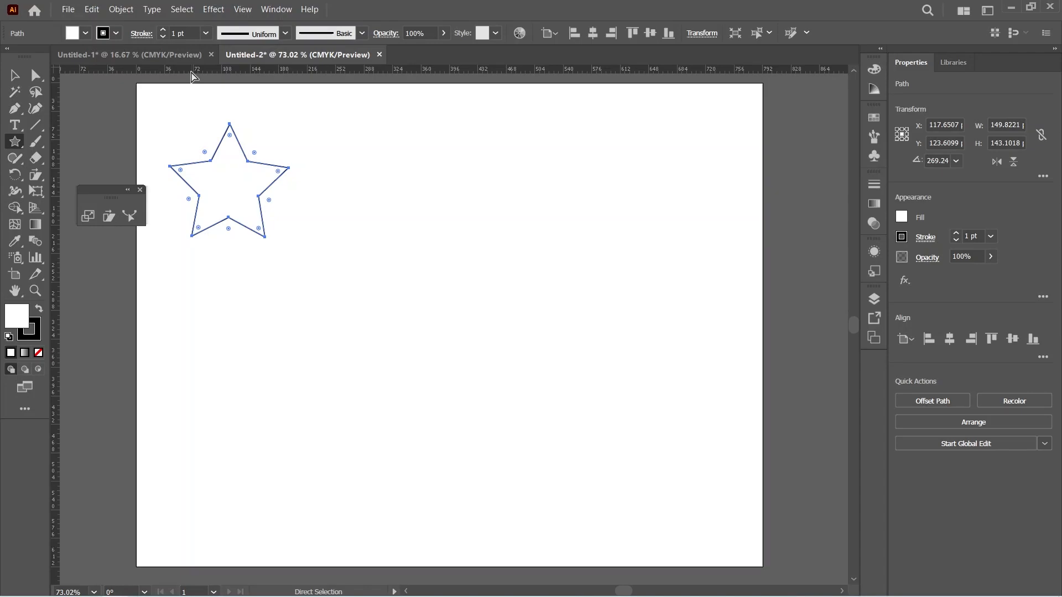
left_click_drag(192, 72, 185, 164)
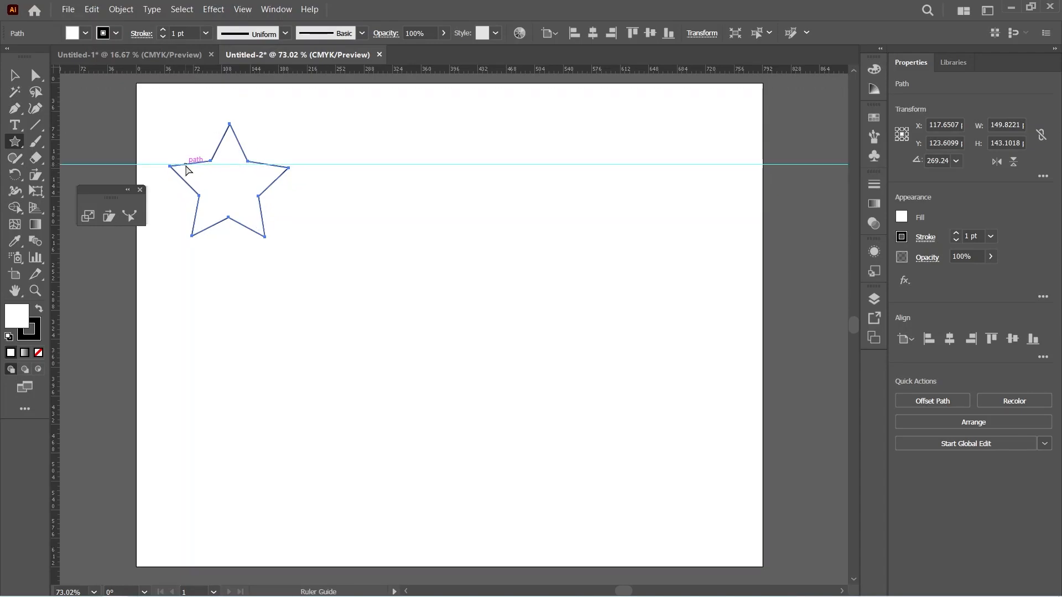
scroll(185, 164, "up", 5)
scroll(326, 184, "down", 1)
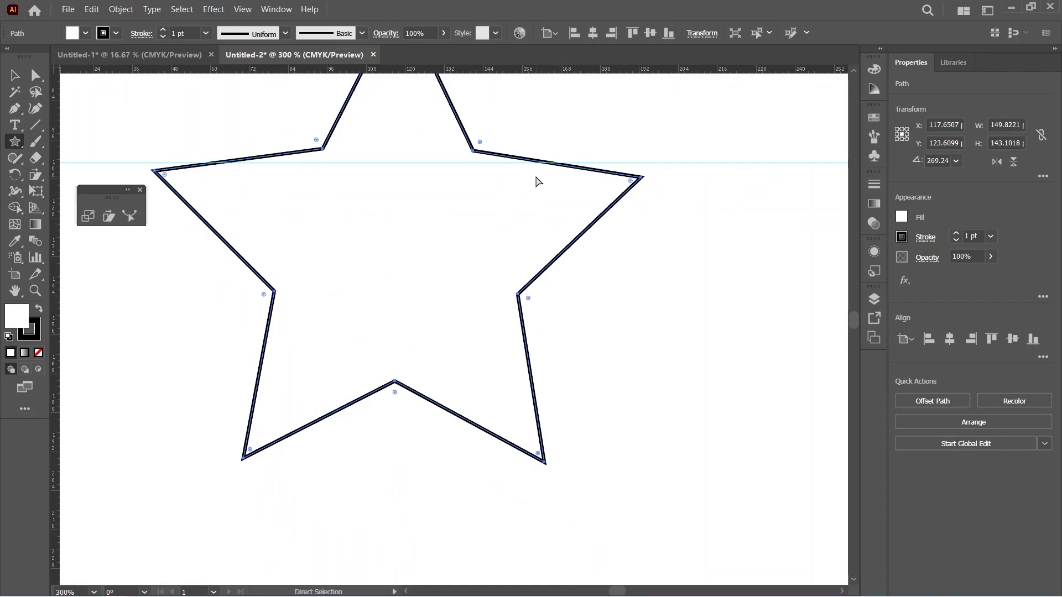
key("ctrl")
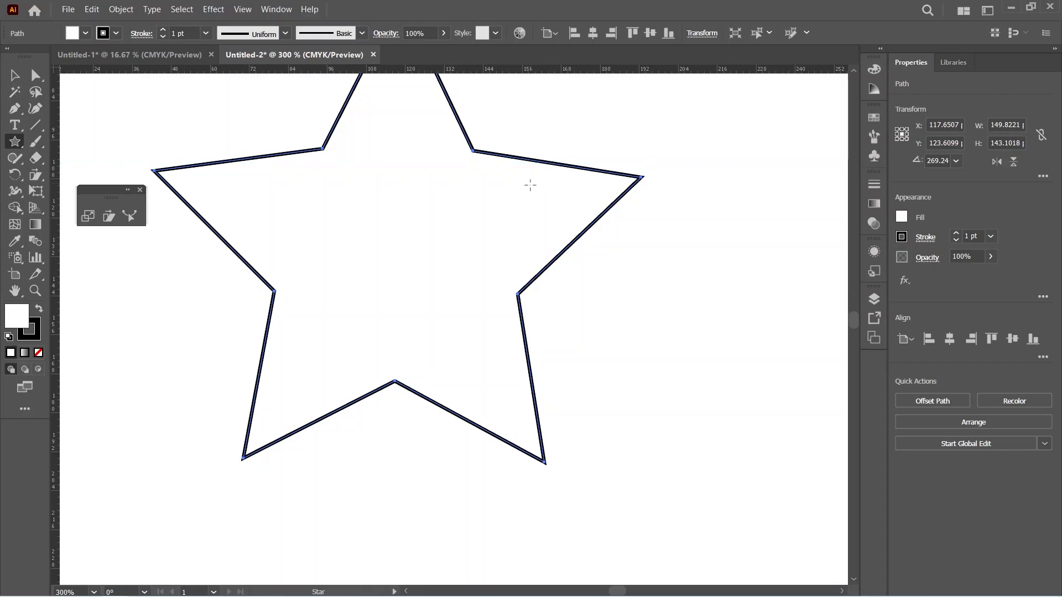
scroll(529, 185, "down", 3)
scroll(495, 213, "down", 4)
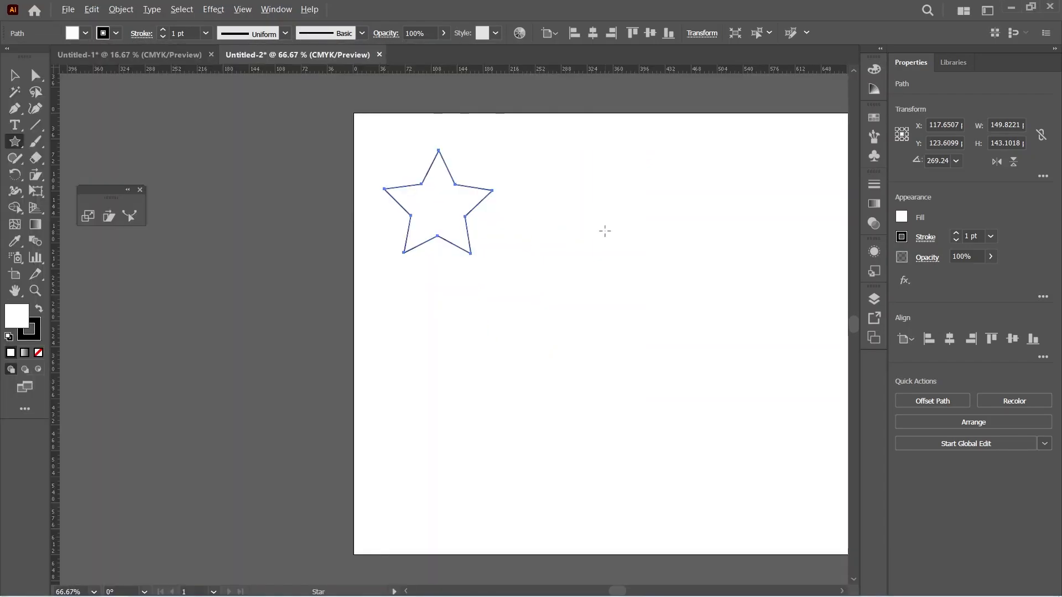
Step: Draw an upright five-pointed star about 118 × 113 pt beside the first one, and move it slightly down
scroll(553, 219, "up", 2)
left_click_drag(452, 193, 544, 223)
left_click(15, 75)
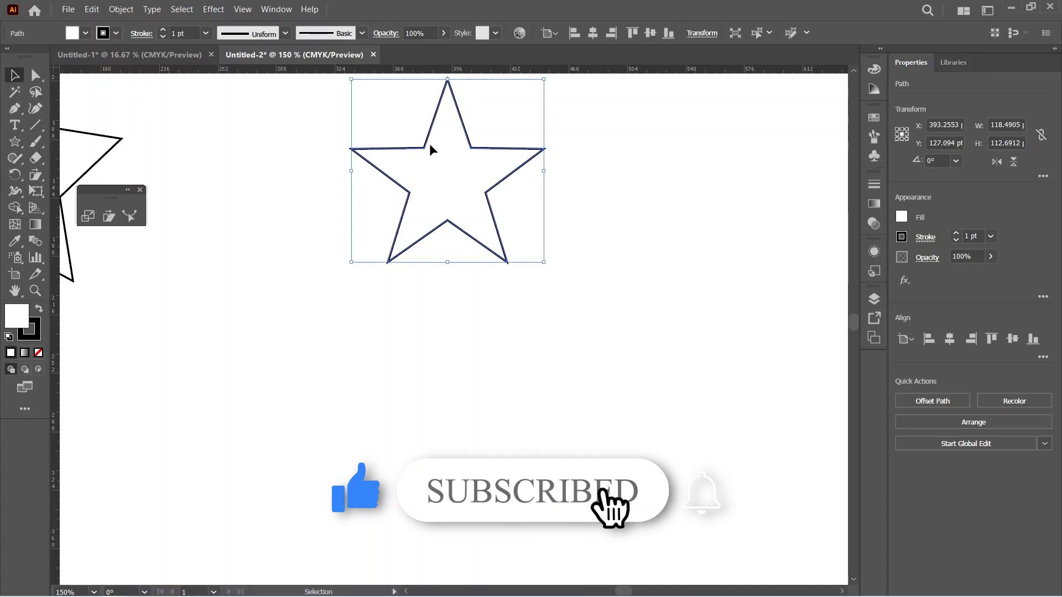
left_click_drag(488, 149, 479, 206)
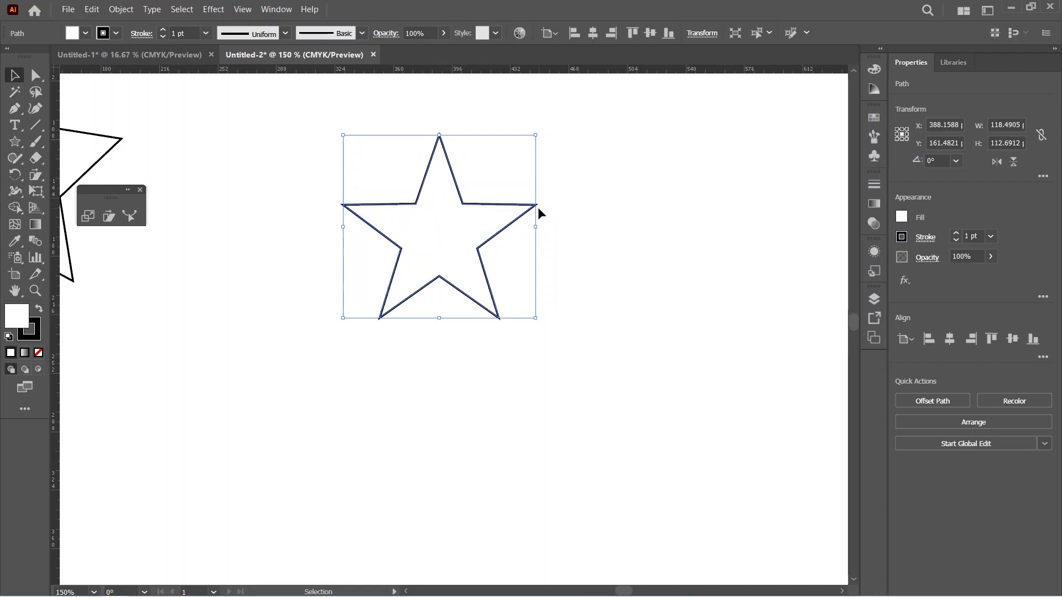
left_click(473, 331)
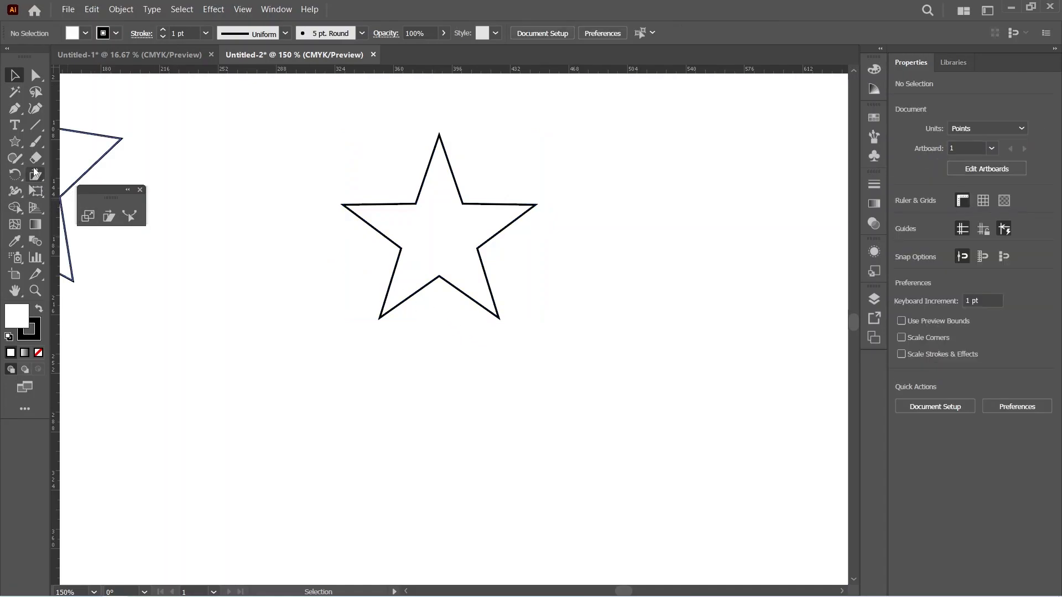
Step: Draw a hexagon about 92 × 79 pt with the Polygon tool, overlapping the upright star's upper-right side
left_click_drag(15, 142, 70, 192)
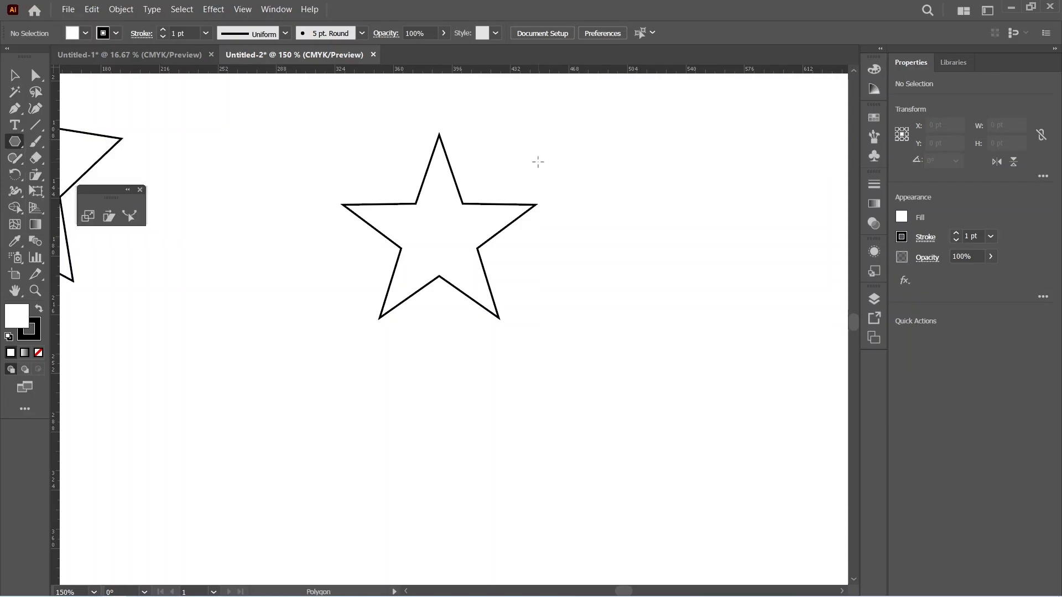
left_click_drag(538, 162, 530, 234)
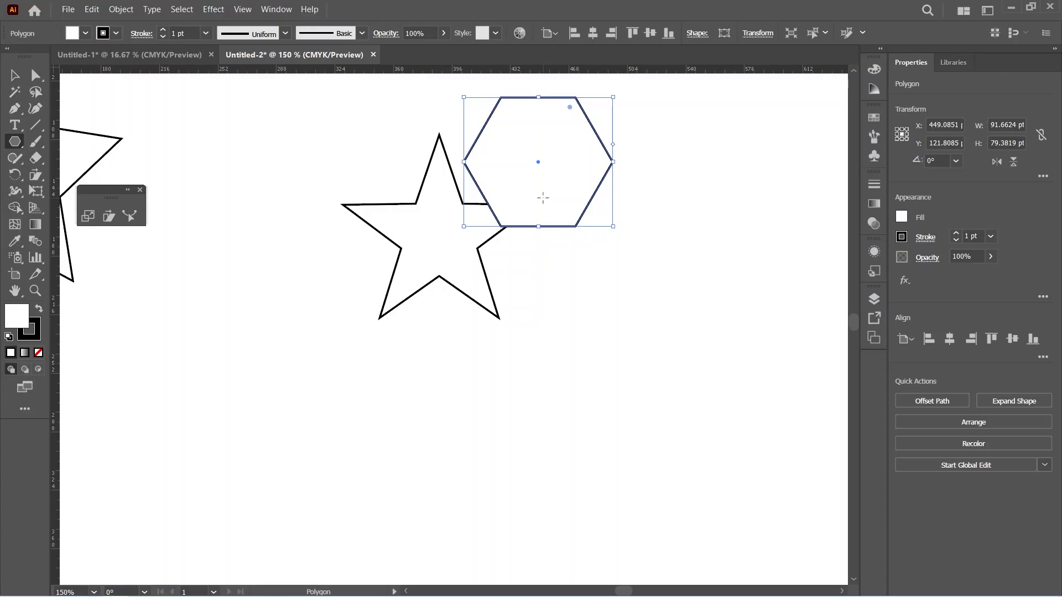
Step: Select both stars and the hexagon and delete them to clear the artboard
left_click(41, 77)
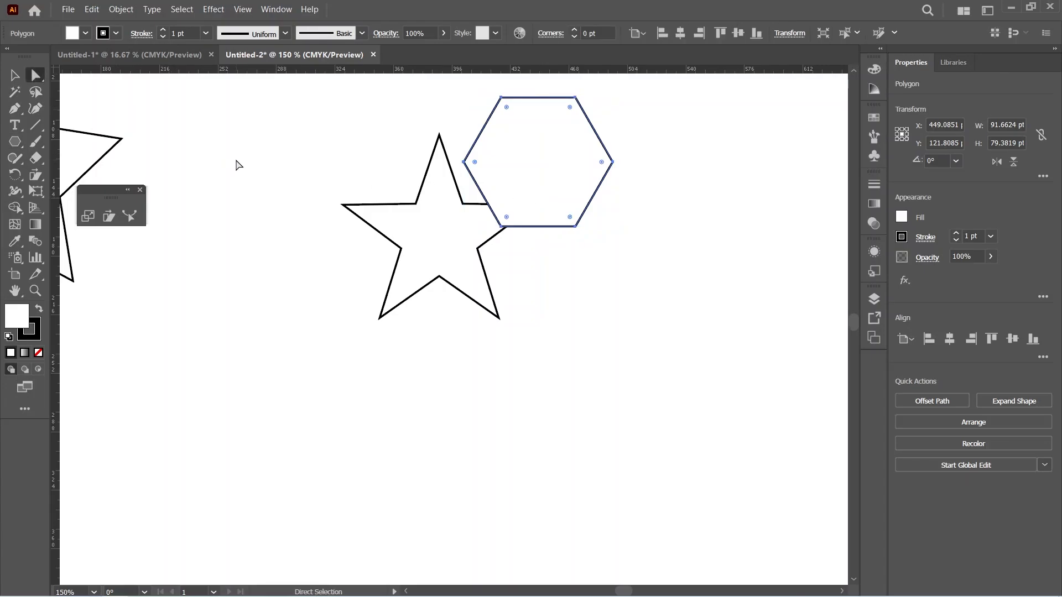
scroll(353, 210, "down", 5)
left_click_drag(243, 165, 457, 322)
key("Delete")
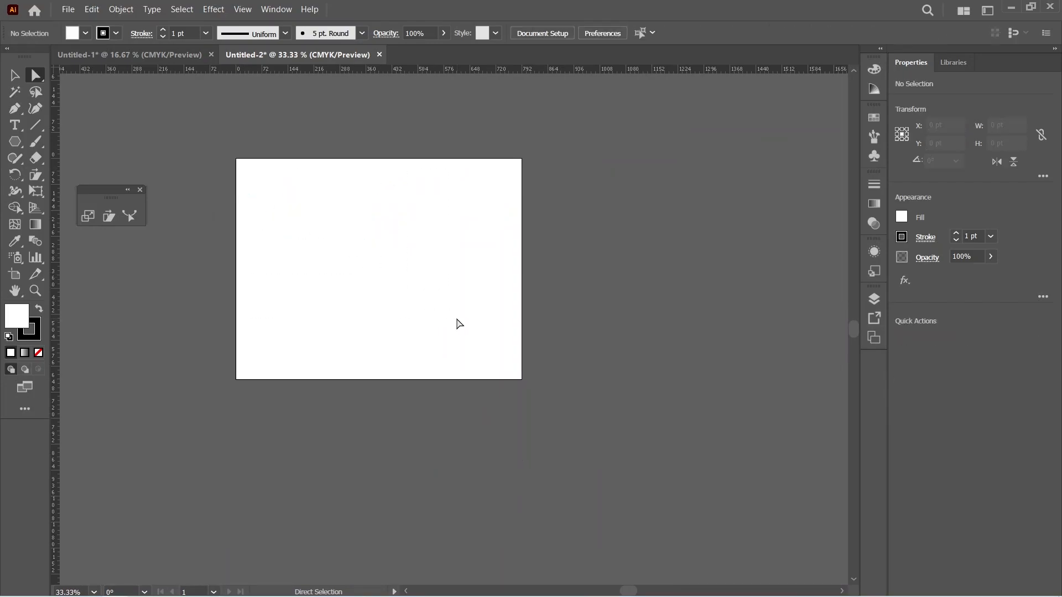
Step: Draw a square about 234 × 234 pt with the Rectangle tool near the middle of the artboard
key("ctrl+0")
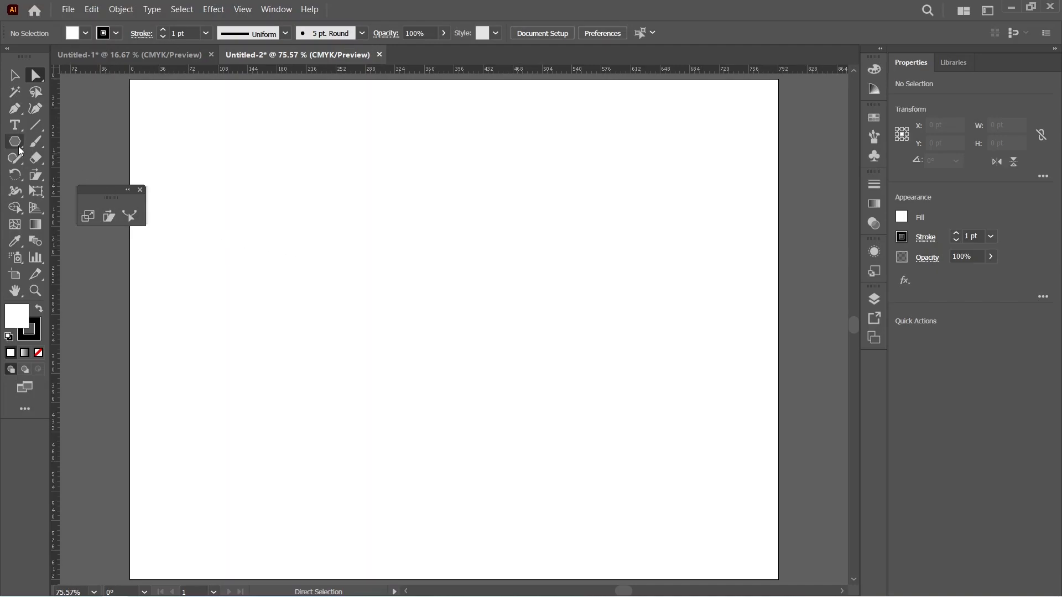
left_click_drag(19, 150, 92, 142)
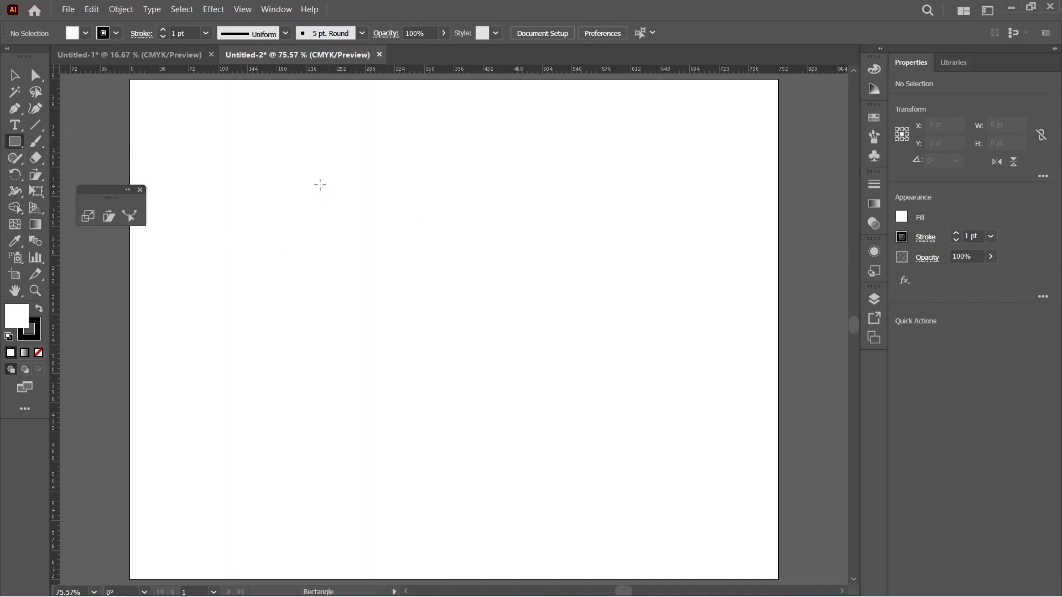
mouse_move(319, 183)
left_mouse_down()
mouse_move(440, 308)
mouse_move(503, 343)
mouse_move(509, 374)
left_mouse_up()
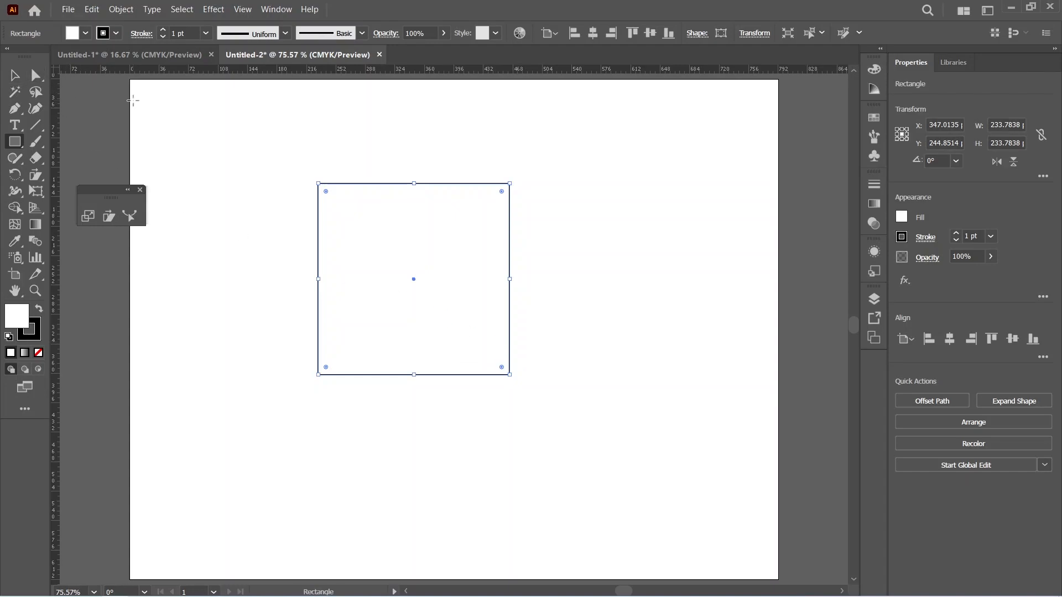
left_click(133, 101)
key("Escape")
Step: Scale the square about its center into a rectangle about 281 × 242 pt with the Scale tool
left_click(90, 216)
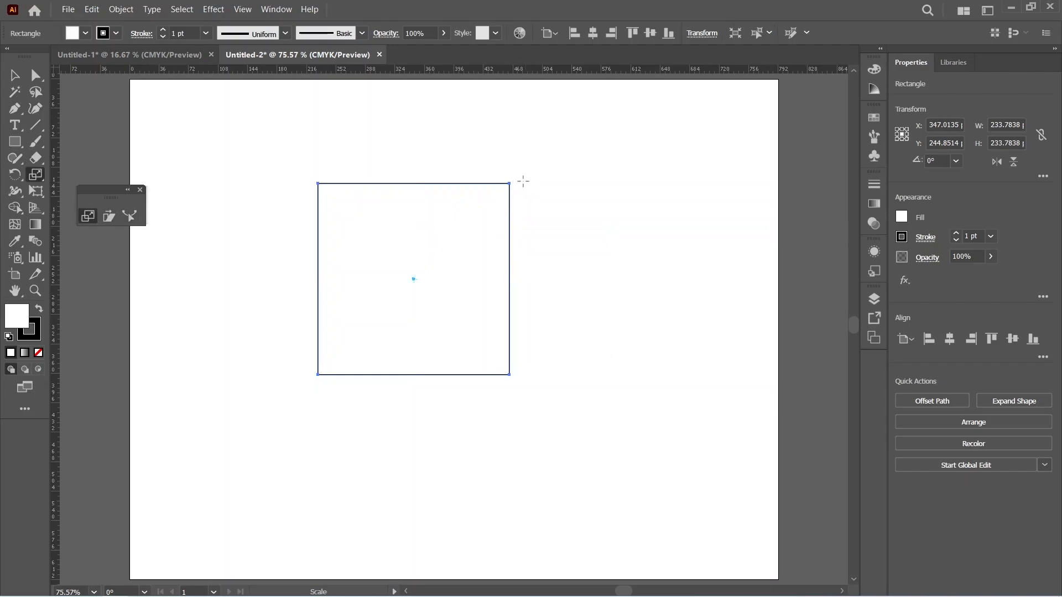
mouse_move(509, 183)
left_mouse_down()
mouse_move(533, 171)
mouse_move(522, 156)
mouse_move(529, 180)
left_mouse_up()
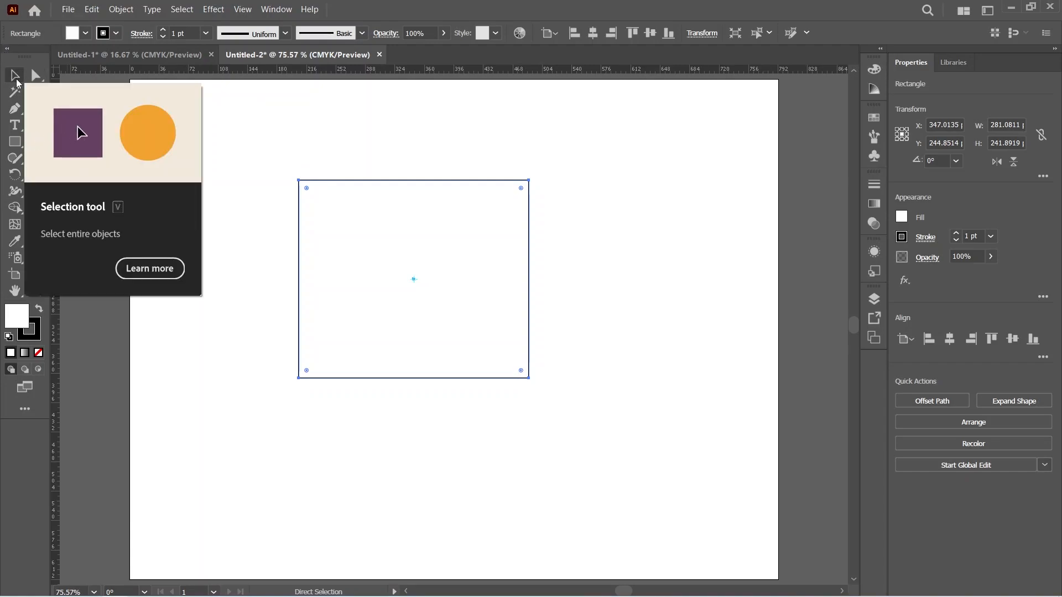
key("s")
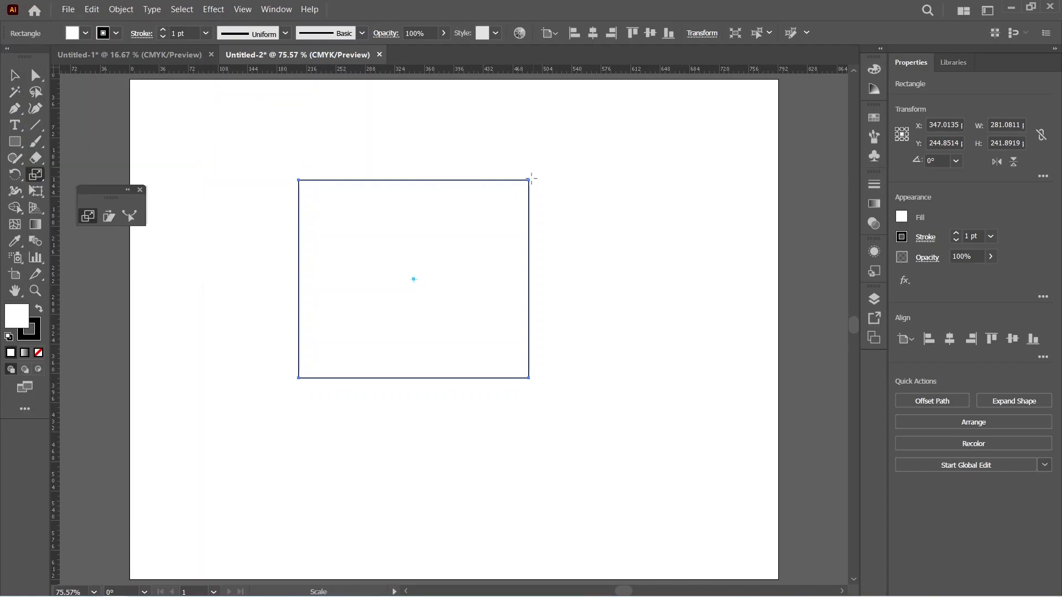
Step: Select the rectangle's two top anchor points and scale the top edge, widening it to about 503 pt and narrowing it into a trapezoid
left_click(35, 75)
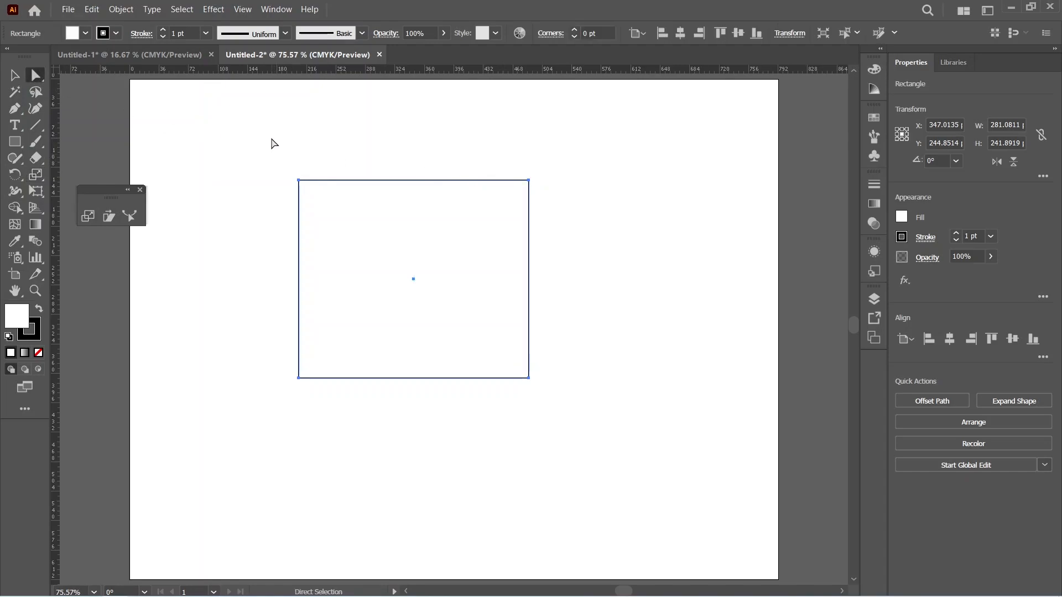
left_click_drag(271, 144, 571, 215)
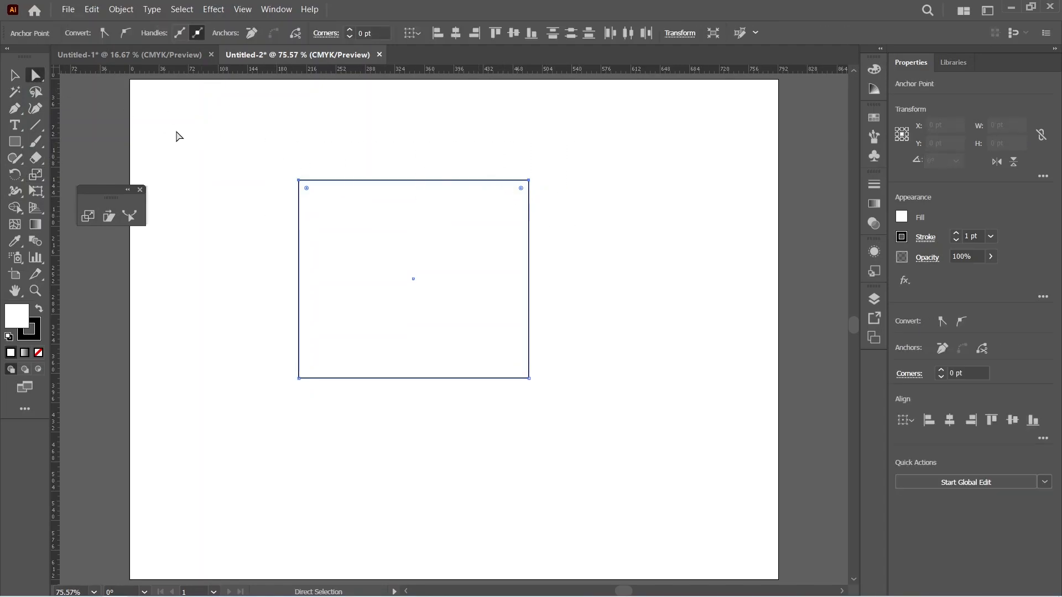
key("s")
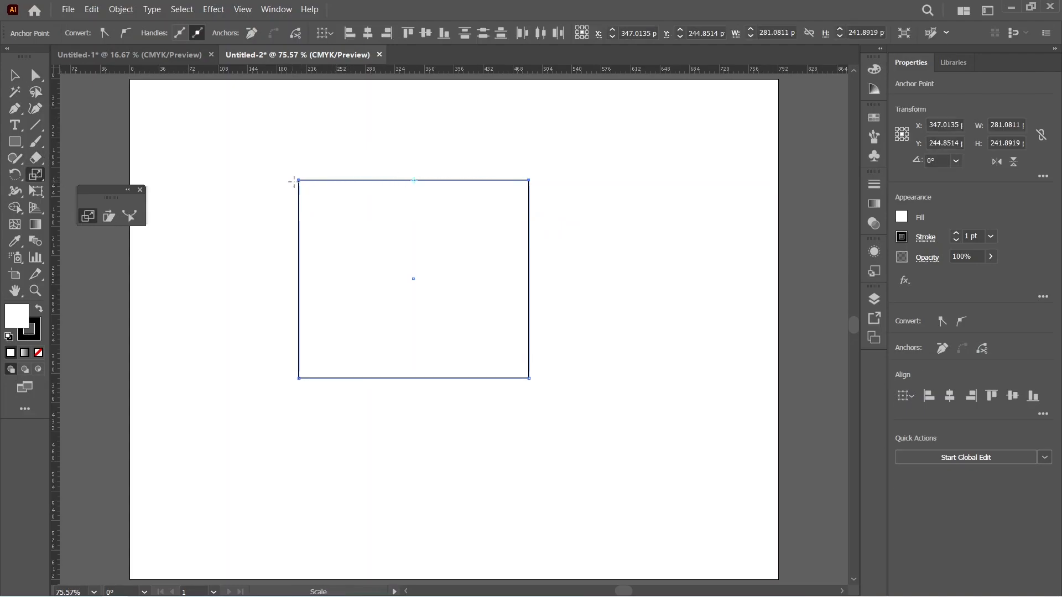
left_click_drag(298, 181, 207, 161)
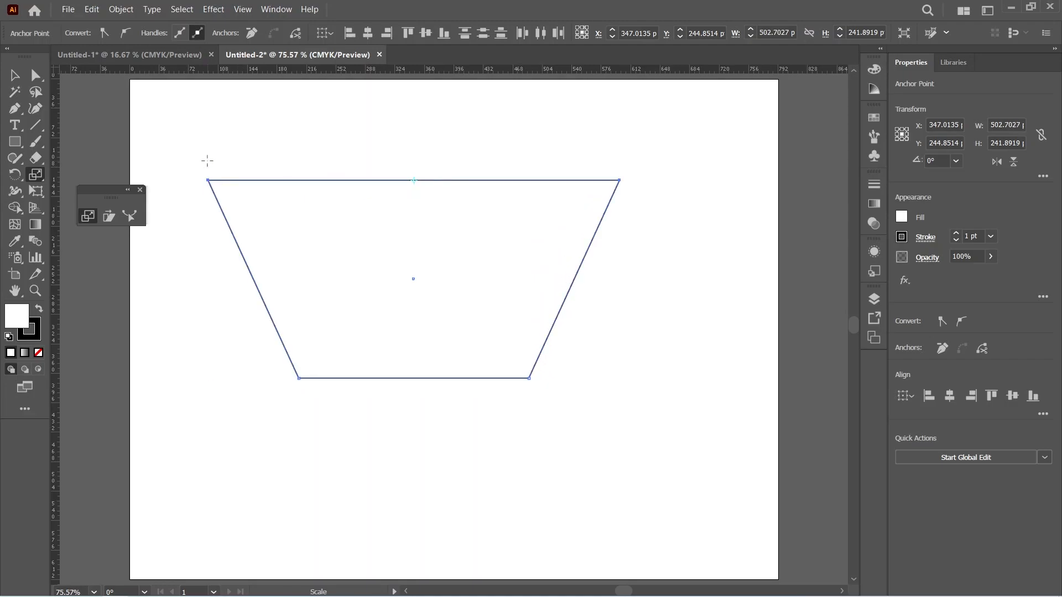
left_click_drag(204, 178, 377, 201)
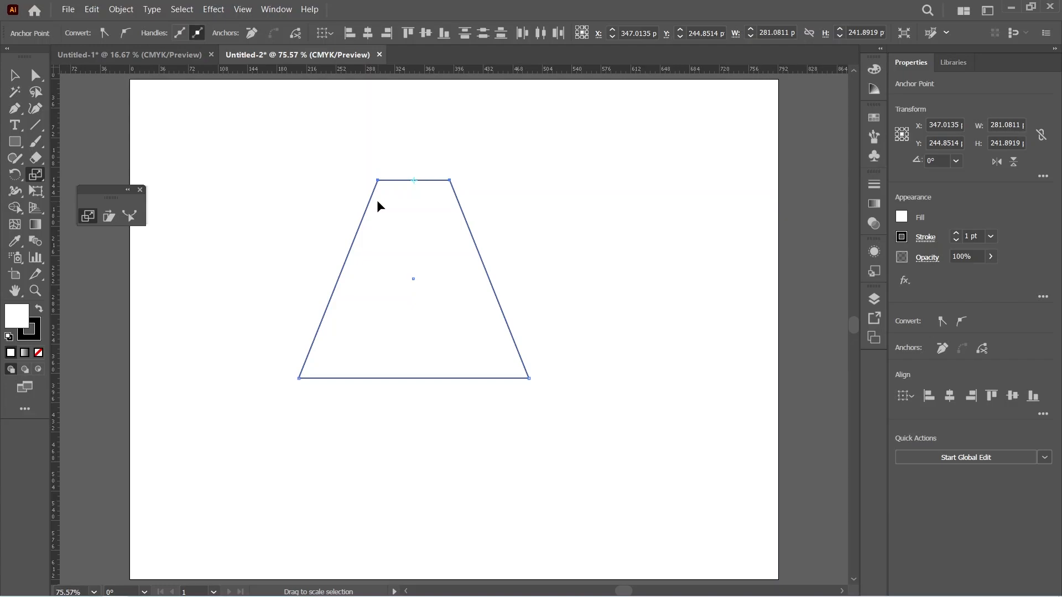
left_click(18, 77)
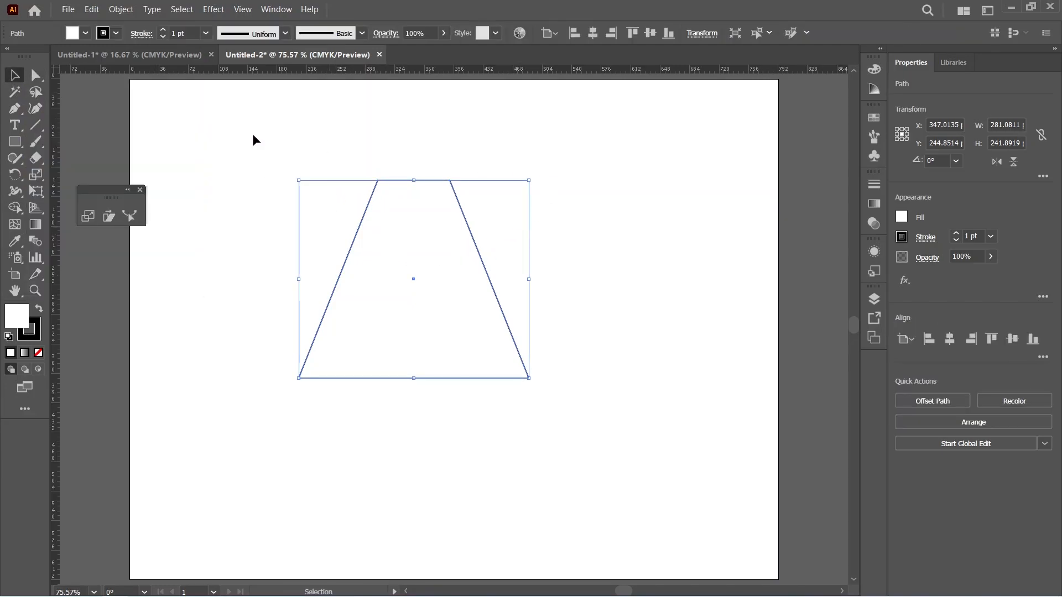
Step: Try scaling the trapezoid's two right anchor points closer together, and undo the edge scalings back to the plain rectangle
left_click(36, 75)
left_click_drag(535, 165, 424, 190)
left_click_drag(431, 147, 600, 435)
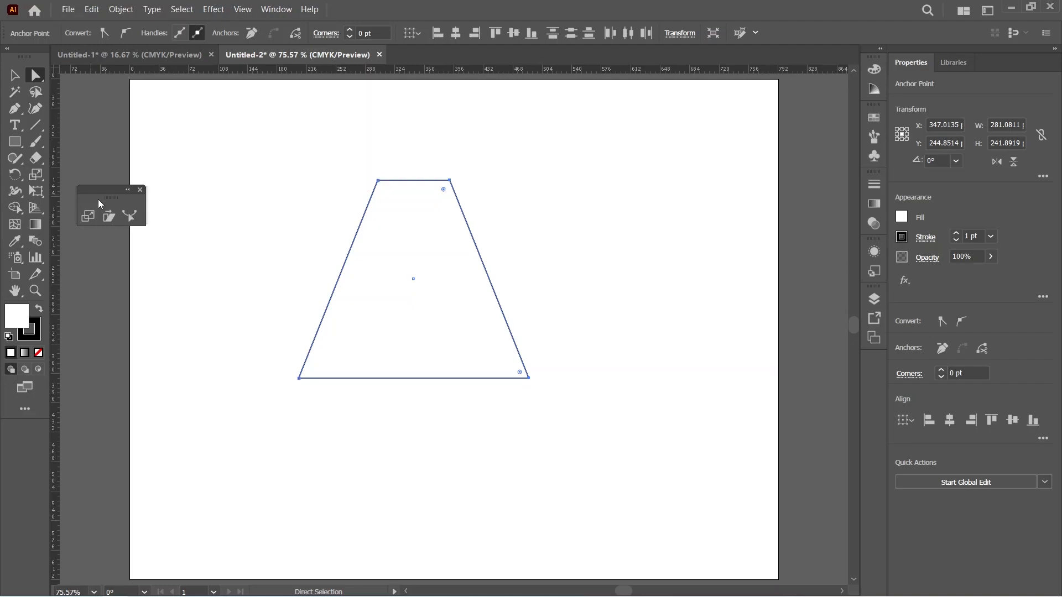
key("s")
left_click_drag(453, 178, 472, 149)
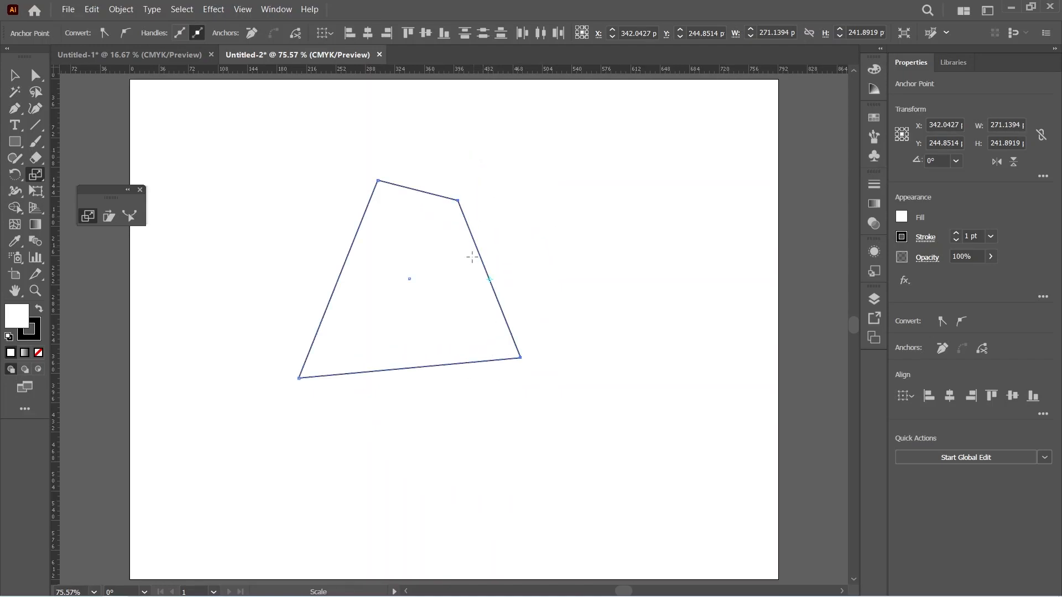
key("ctrl+z")
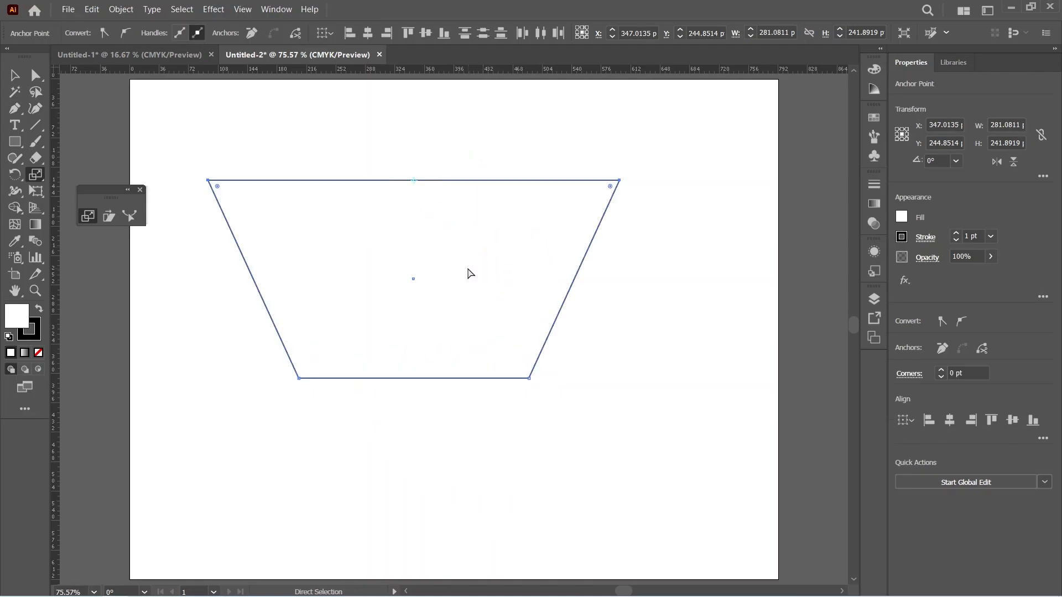
key("ctrl+z")
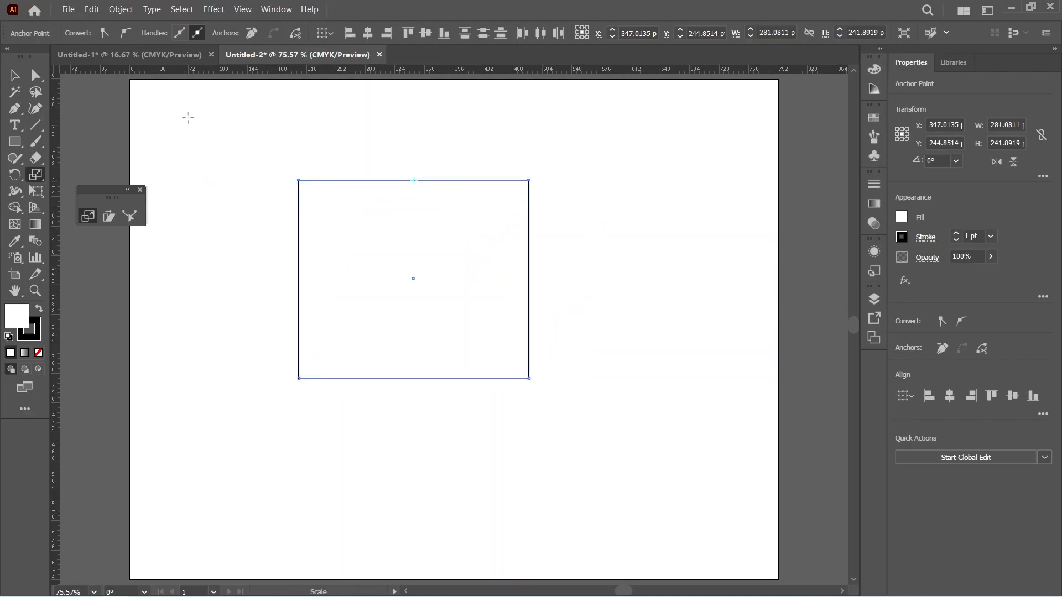
Step: Select the rectangle's two right anchor points and scale the right edge vertically to about 434 pt tall
left_click(39, 75)
left_click_drag(519, 243, 572, 414)
left_click(88, 215)
left_click_drag(528, 180, 525, 105)
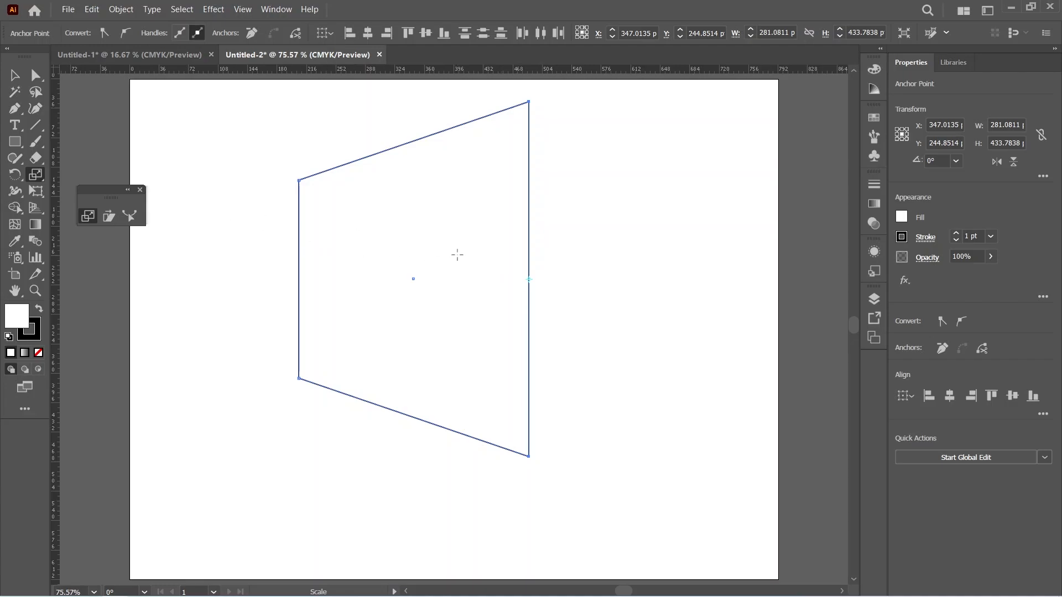
Step: Scale the right edge vertically until it is much shorter than the left edge, forming a sideways trapezoid
scroll(474, 270, "up", 2)
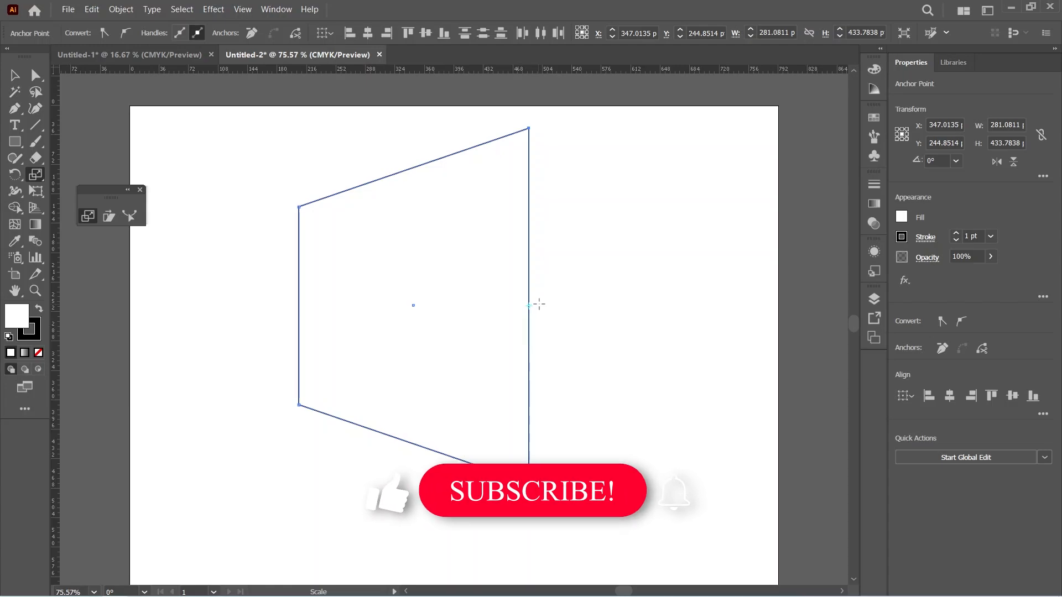
left_click_drag(529, 129, 530, 270)
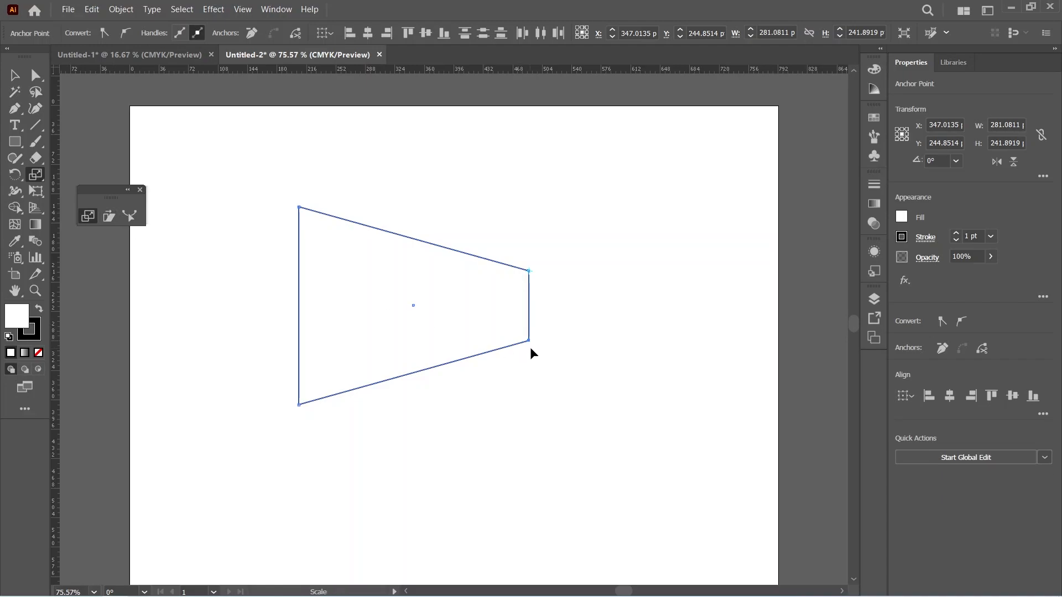
left_click_drag(527, 343, 536, 440)
left_click_drag(535, 443, 534, 333)
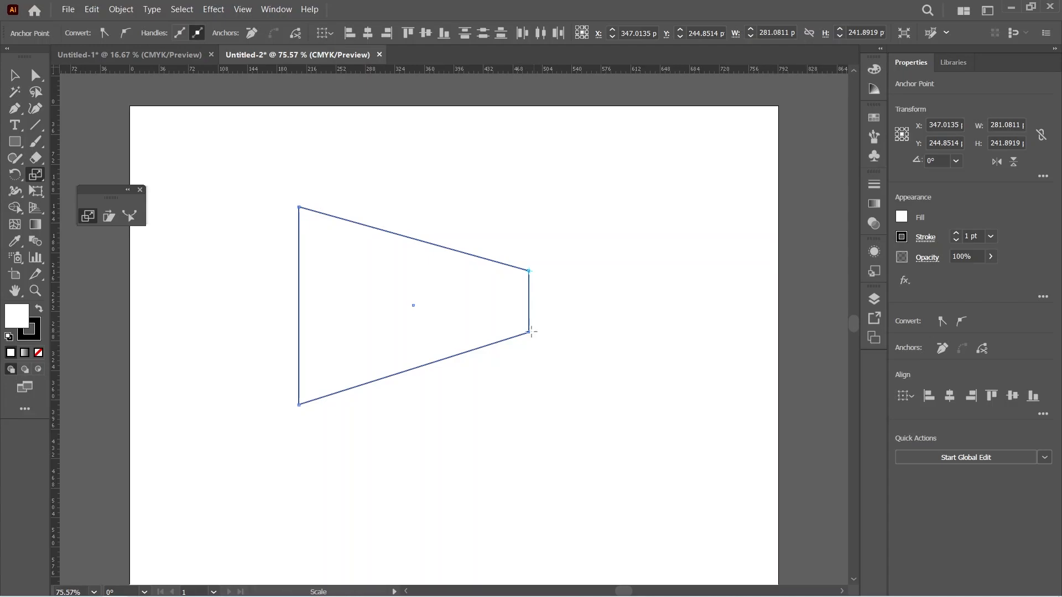
Step: Try lowering the trapezoid's two right anchor points one at a time, and undo the recent edge changes
left_click_drag(532, 332, 541, 399)
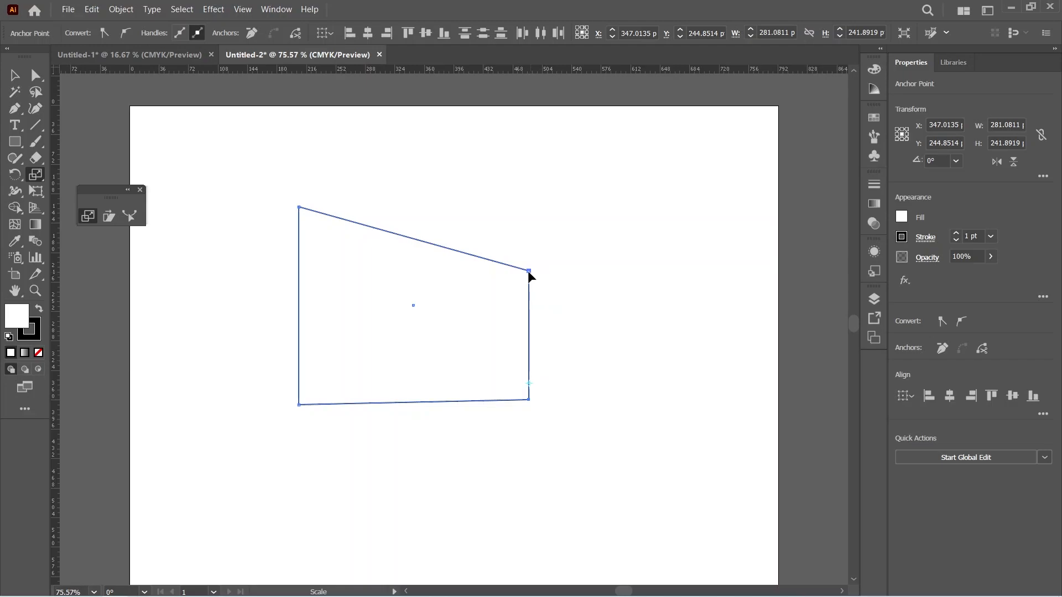
left_click_drag(528, 271, 531, 368)
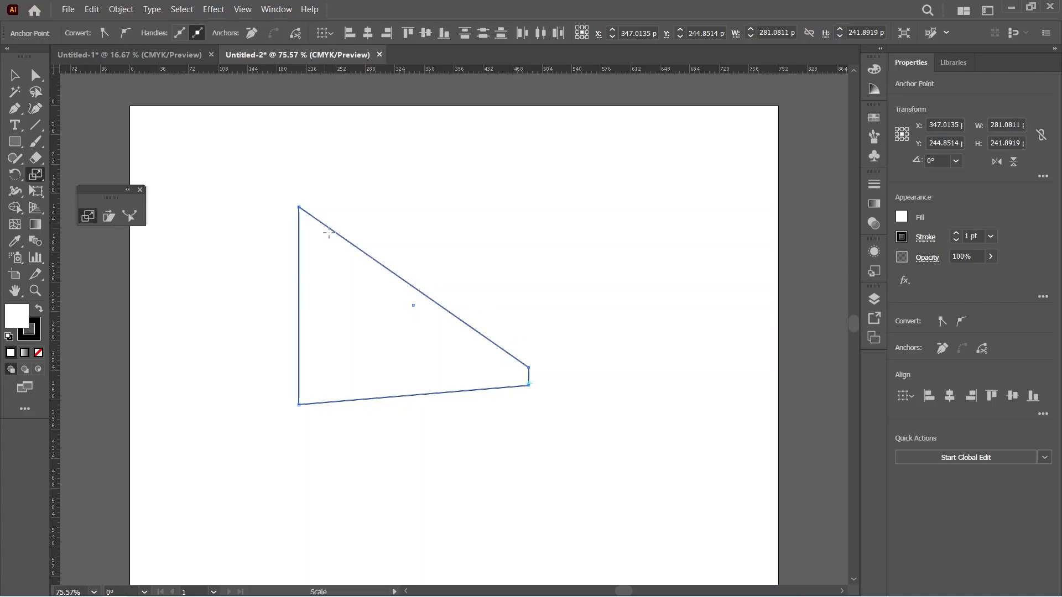
key("ctrl+z")
key("ctrl+z")
key("ctrl+z")
key("ctrl+z")
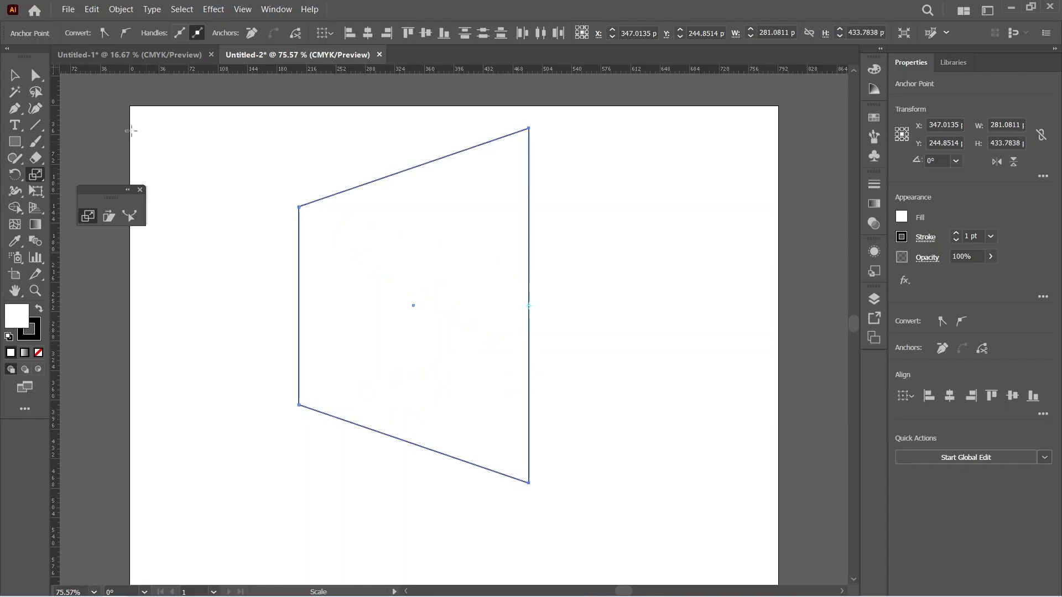
Step: Select the whole trapezoid and delete it from the artboard
left_click(18, 79)
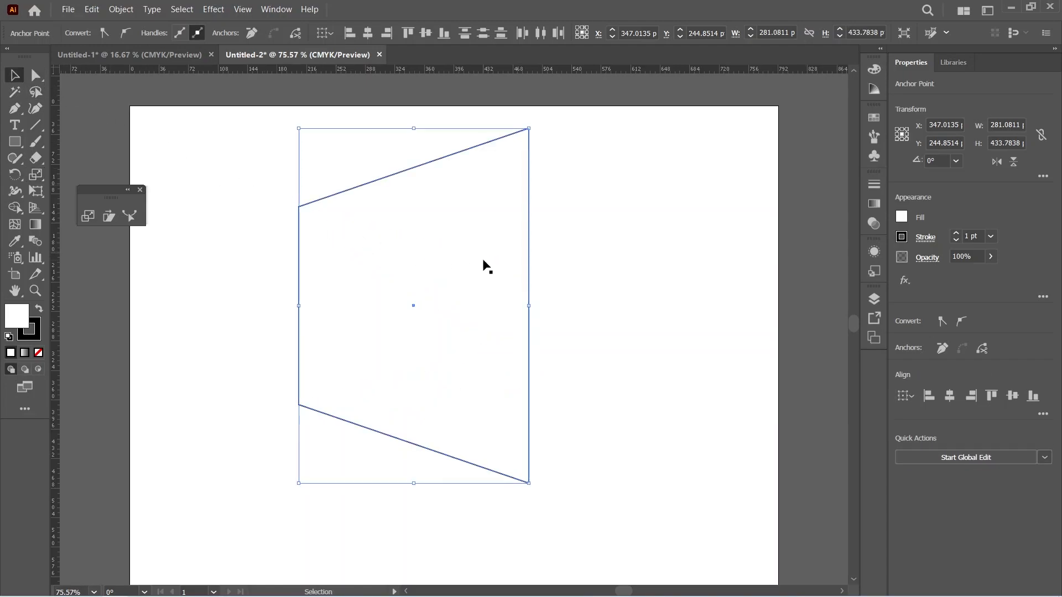
key("ctrl+z")
left_click_drag(264, 203, 340, 387)
key("Delete")
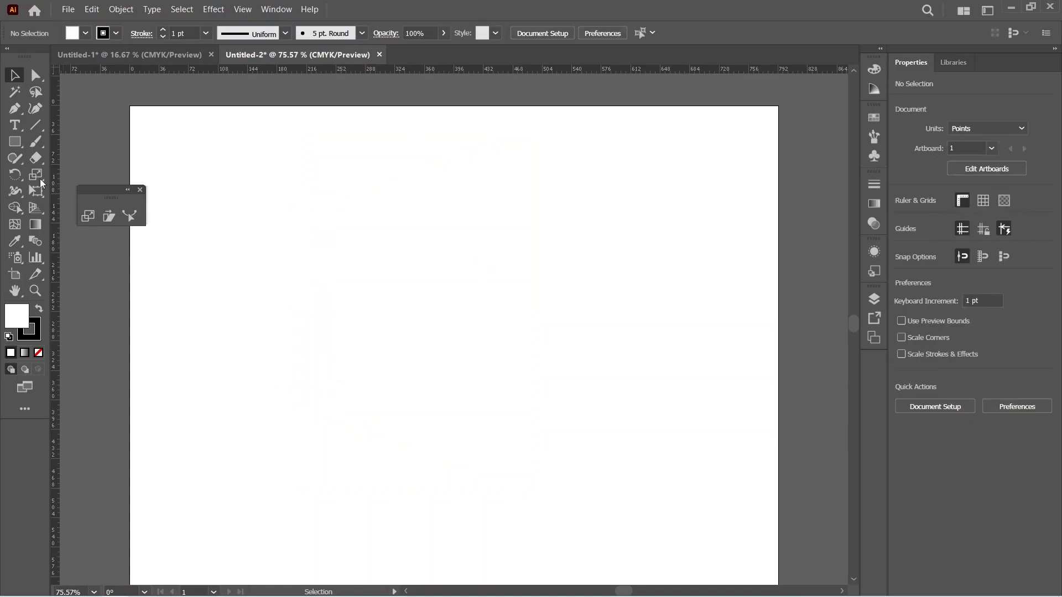
left_click(15, 142)
left_click_drag(225, 152, 245, 180)
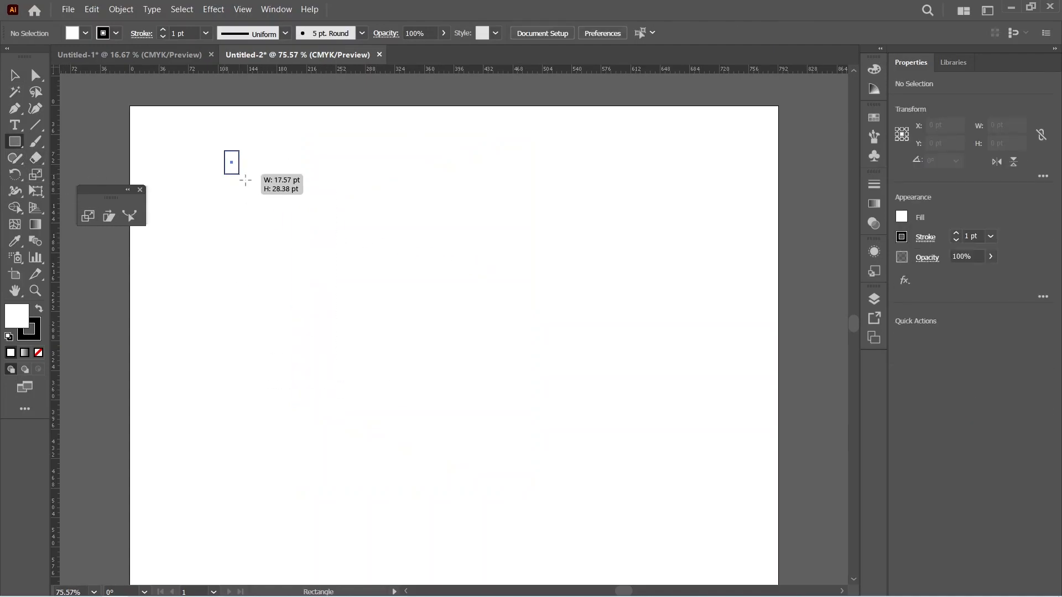
key("ctrl+z")
Step: Draw a hexagon about 120 pt wide near the artboard's upper-left area and duplicate it sideways into a row of five
left_click_drag(18, 145, 63, 195)
left_click_drag(253, 186, 382, 190)
key("v")
key("ctrl+d")
key("ctrl+d")
key("ctrl+d")
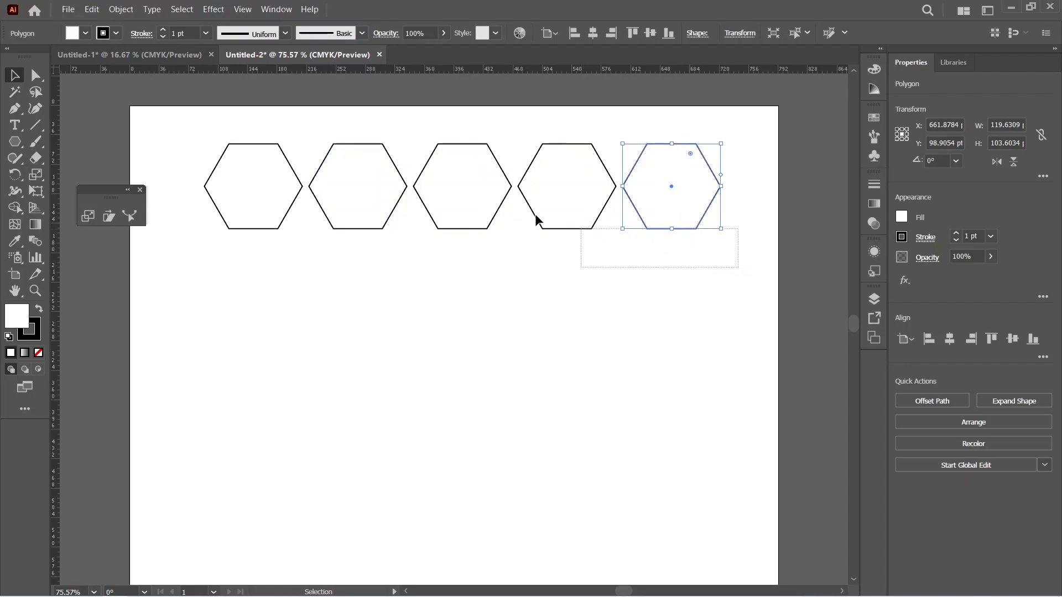
Step: Select the row of hexagons and duplicate it downward at equal spacing to make a grid of five rows
key("ctrl+a")
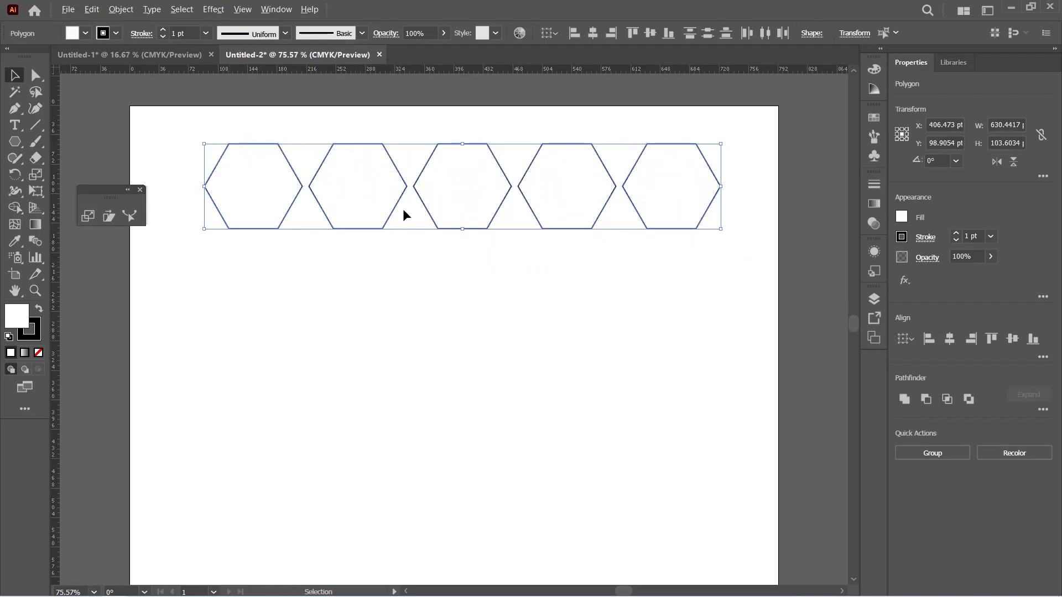
left_click_drag(461, 228, 449, 320)
key("ctrl+d")
key("ctrl+d")
key("ctrl+d")
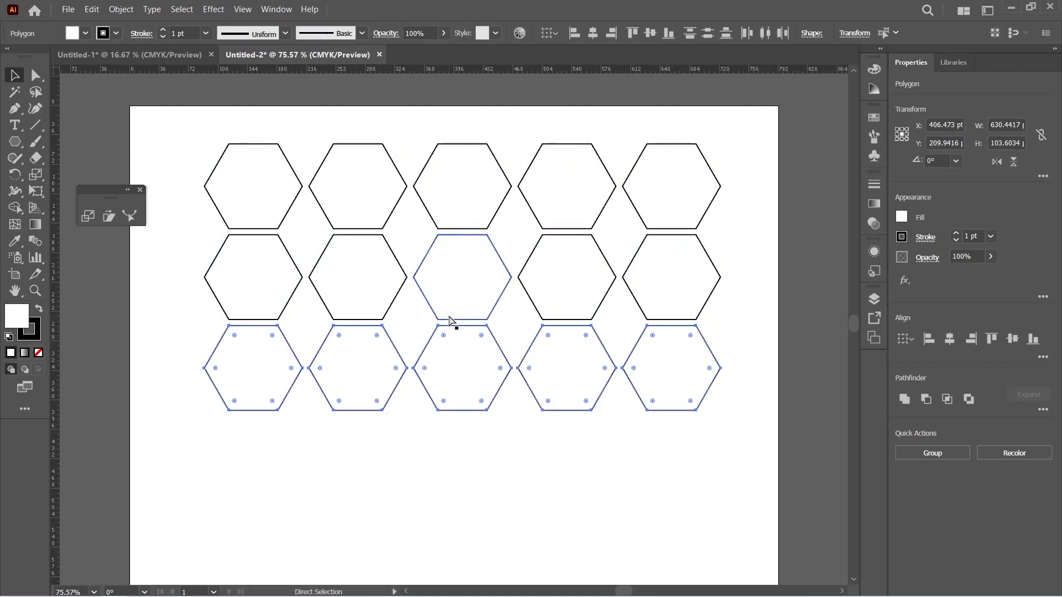
scroll(460, 307, "down", 3)
scroll(482, 298, "down", 2)
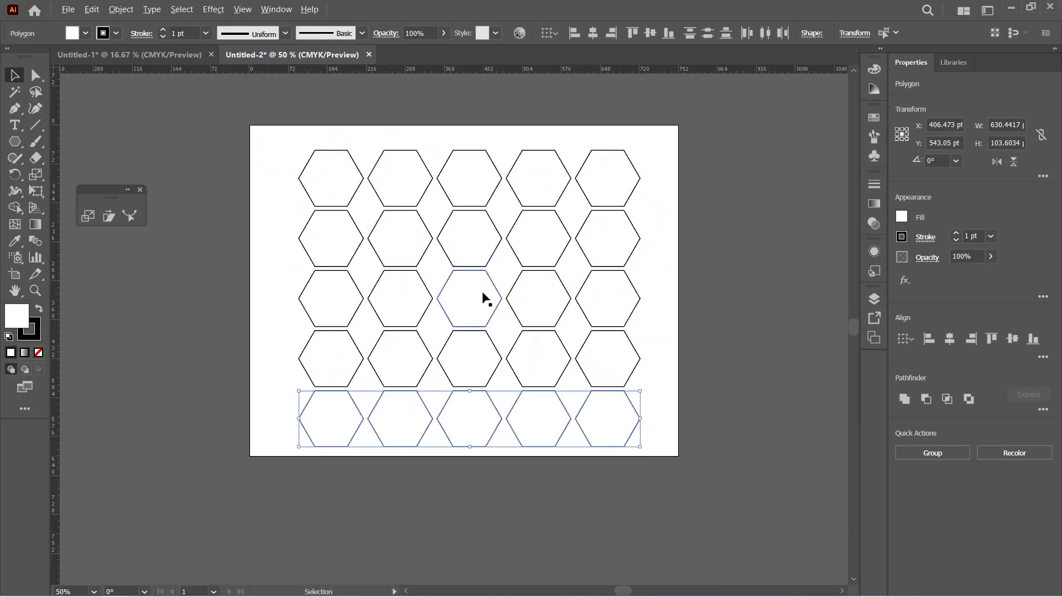
Step: Try adding a sixth row of hexagons below the grid, undo it, and deselect everything
key("ctrl")
key("ctrl+d")
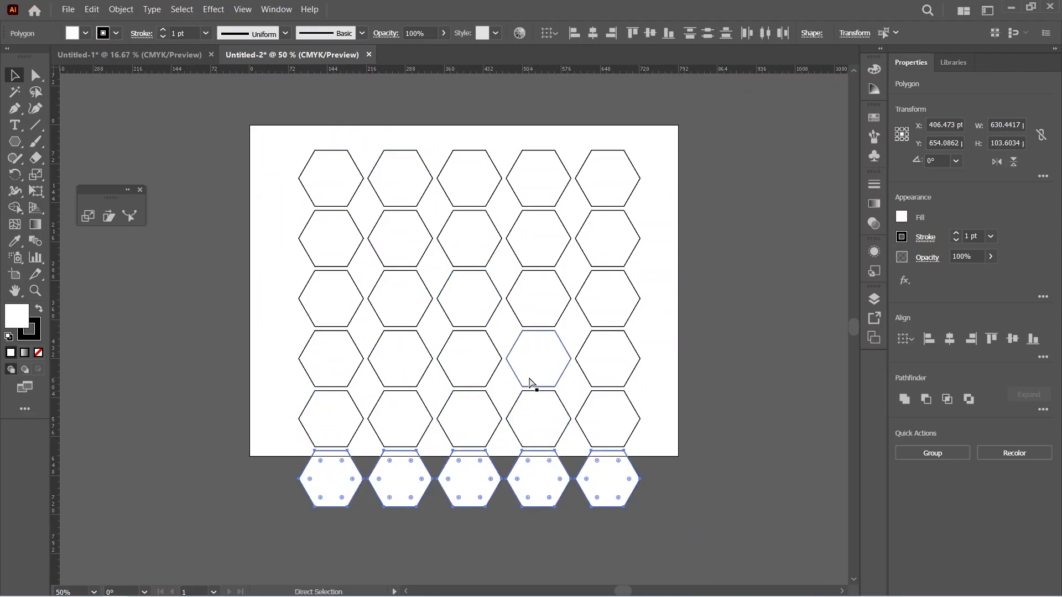
key("ctrl+z")
left_click(278, 182)
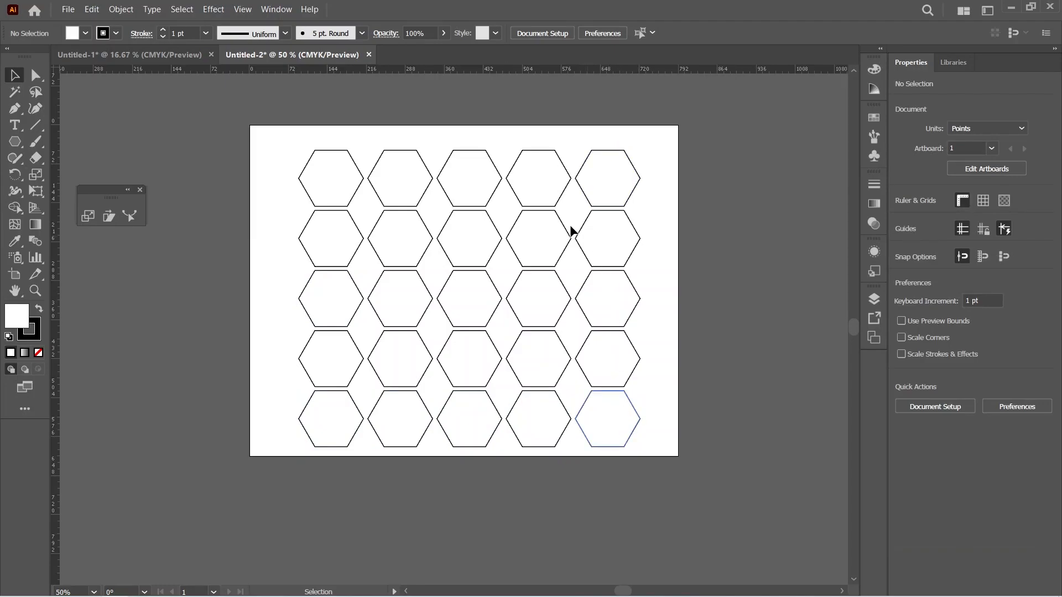
Step: Select all the hexagons and try scaling the whole grid with the Scale tool, then undo the scaling
left_click(36, 76)
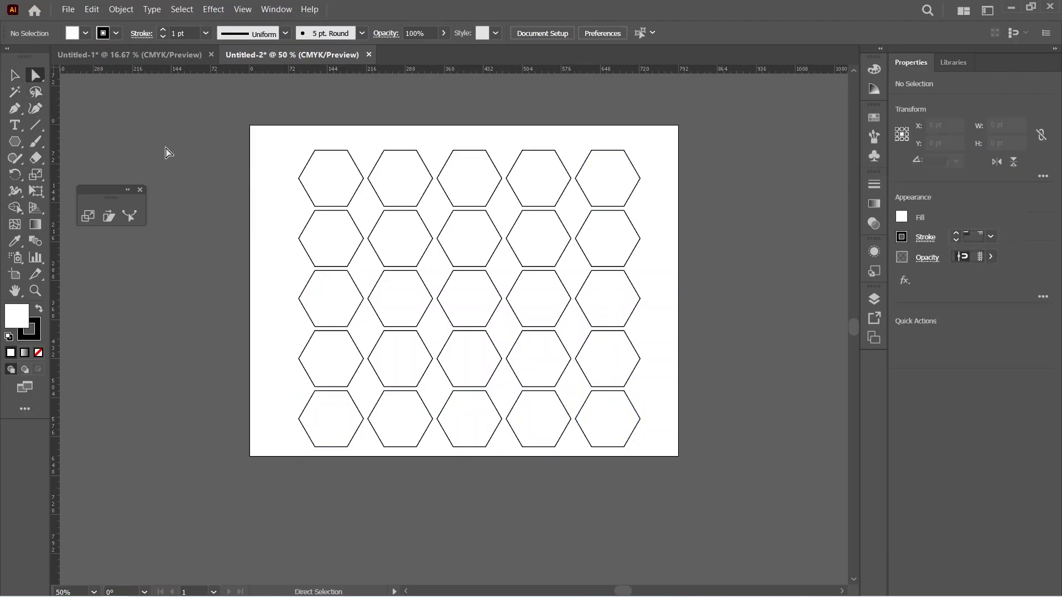
left_click(16, 76)
left_click_drag(270, 139, 681, 483)
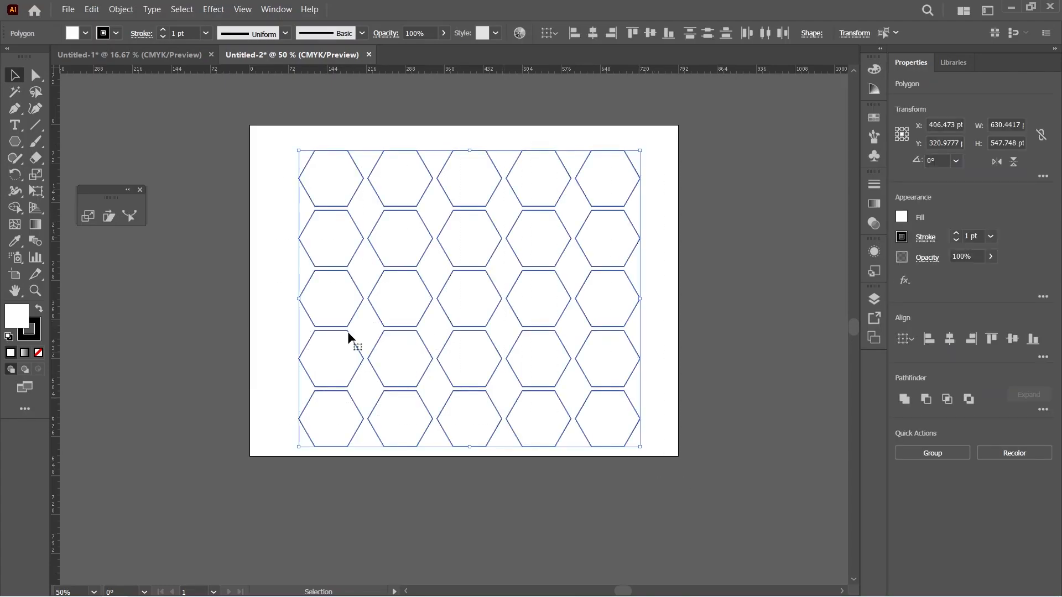
left_click(88, 215)
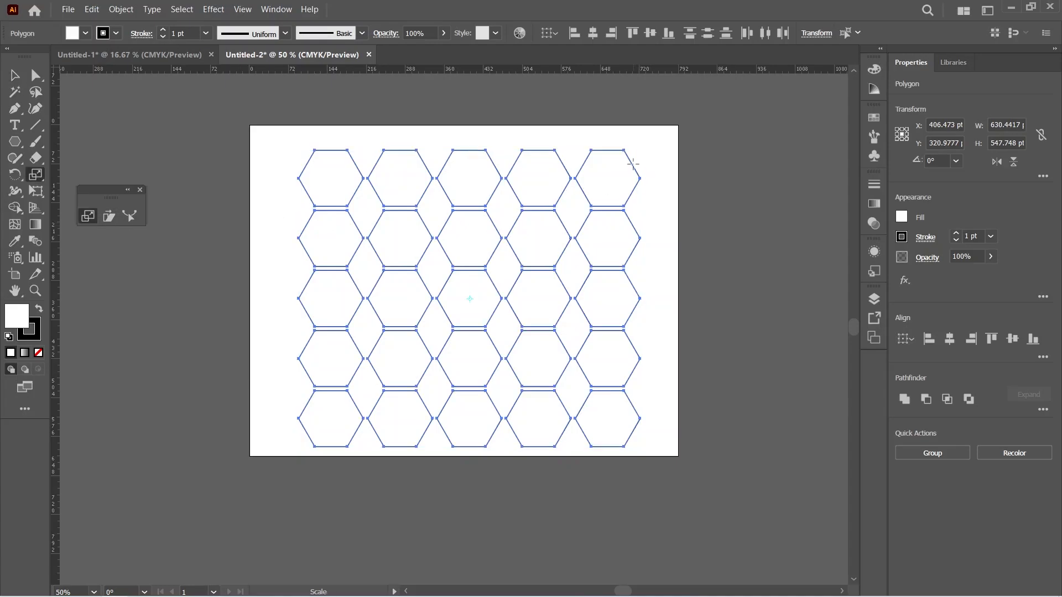
left_click_drag(624, 150, 641, 234)
key("ctrl+z")
left_click(36, 74)
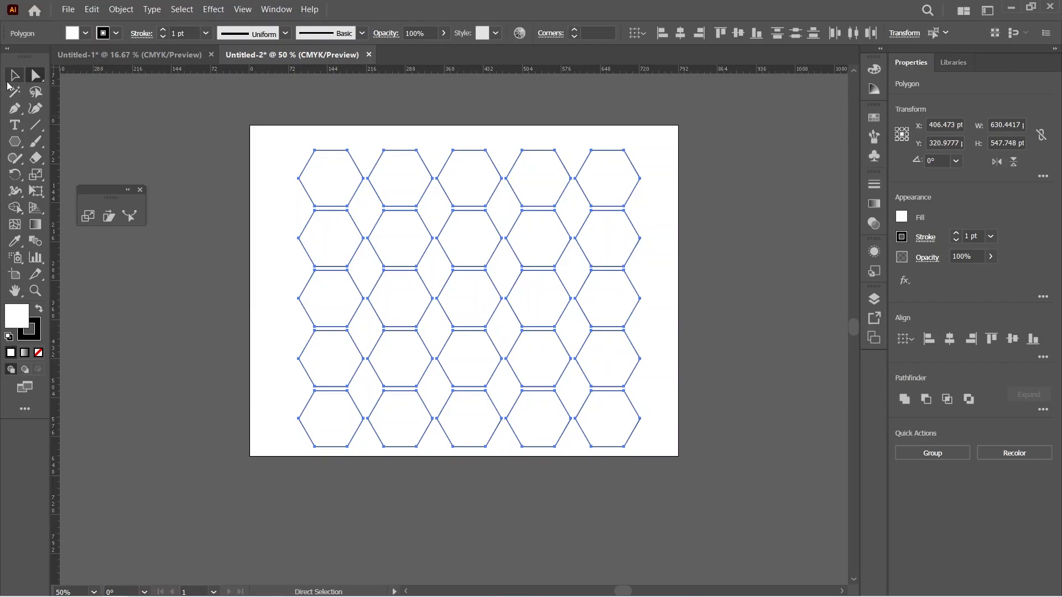
left_click(14, 75)
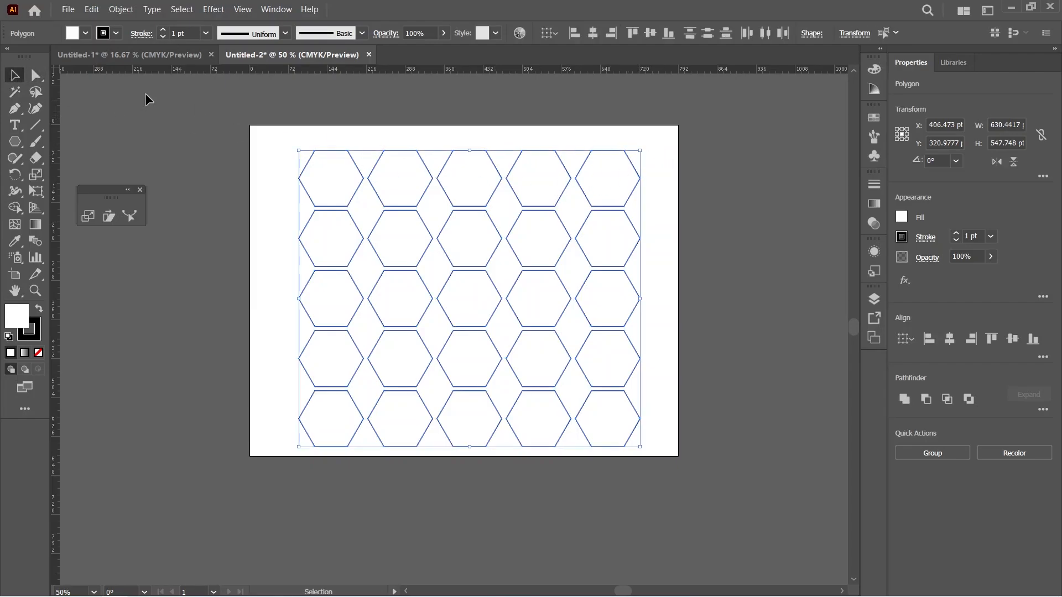
Step: Select only the right-side anchor points of the last hexagon column with Direct Selection and scale them vertically outward
left_click(36, 75)
left_click_drag(729, 134, 598, 467)
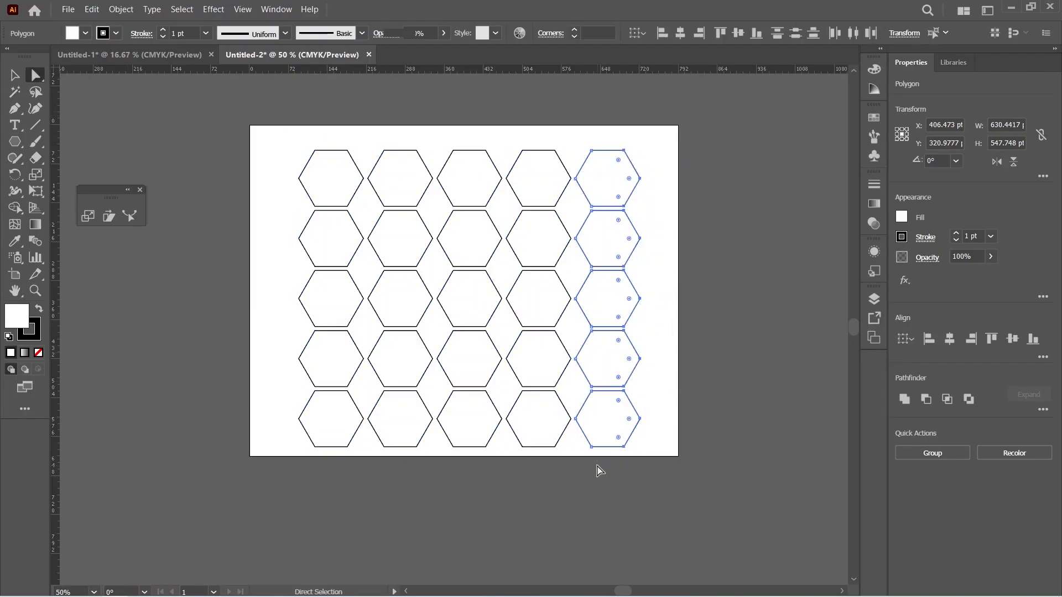
left_click(95, 214)
left_click_drag(625, 142, 625, 111)
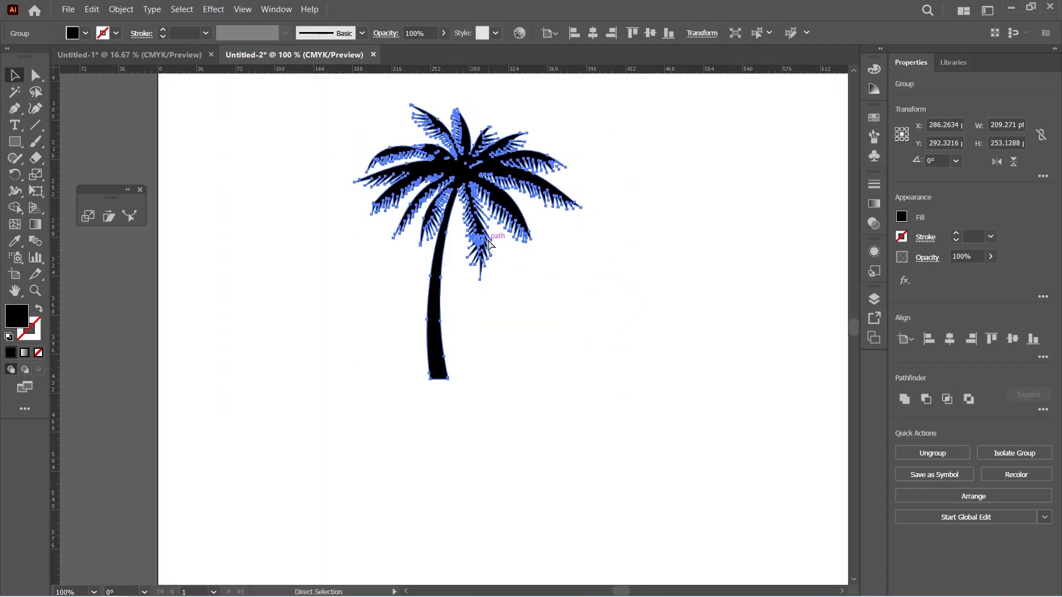
Step: Select the palm tree group with the Selection tool
scroll(488, 244, "up", 3)
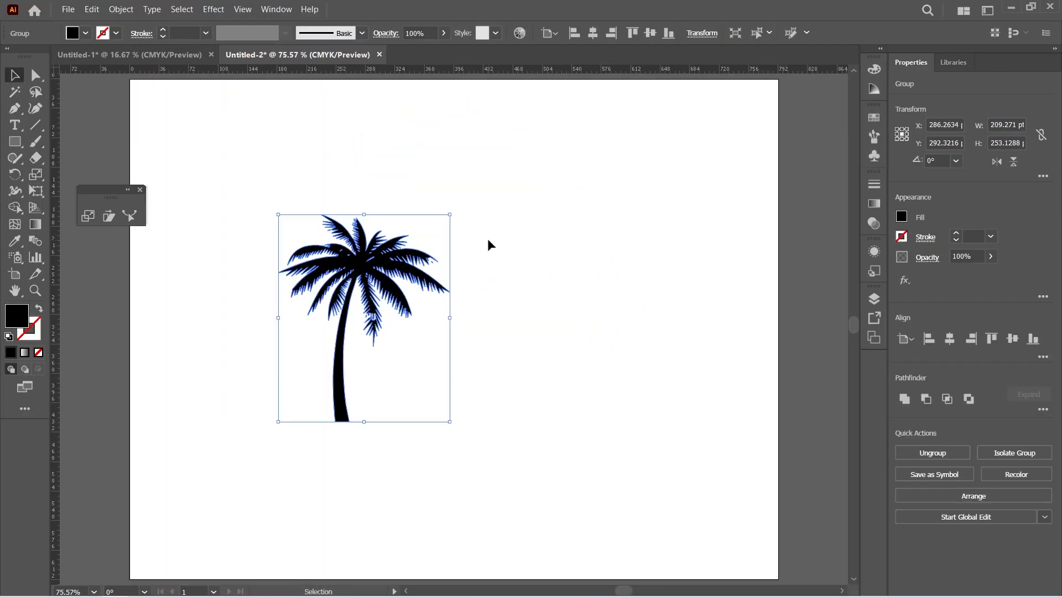
left_click(230, 154)
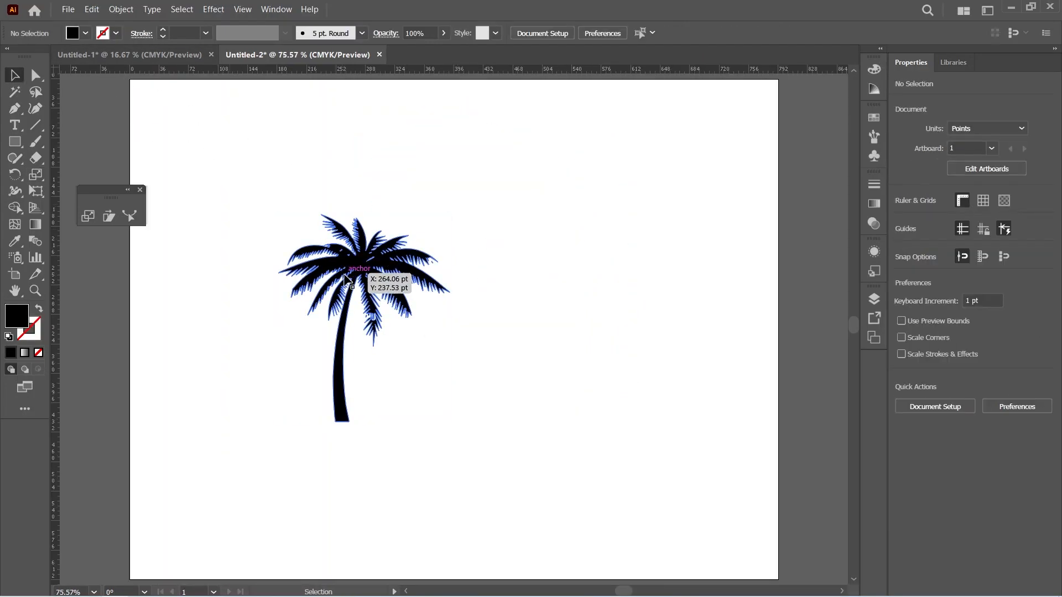
left_click(346, 279)
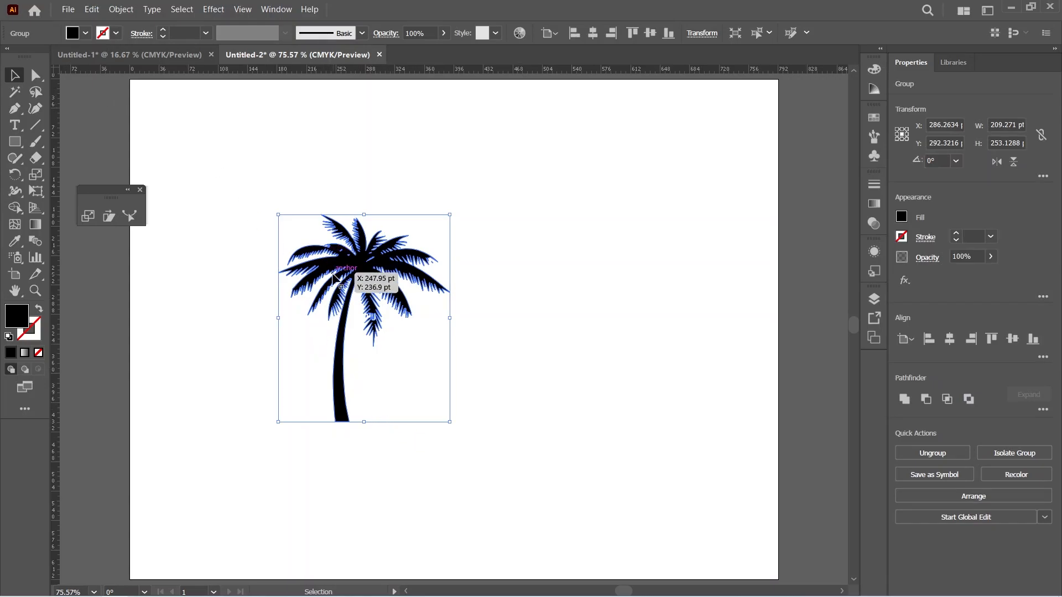
key("a")
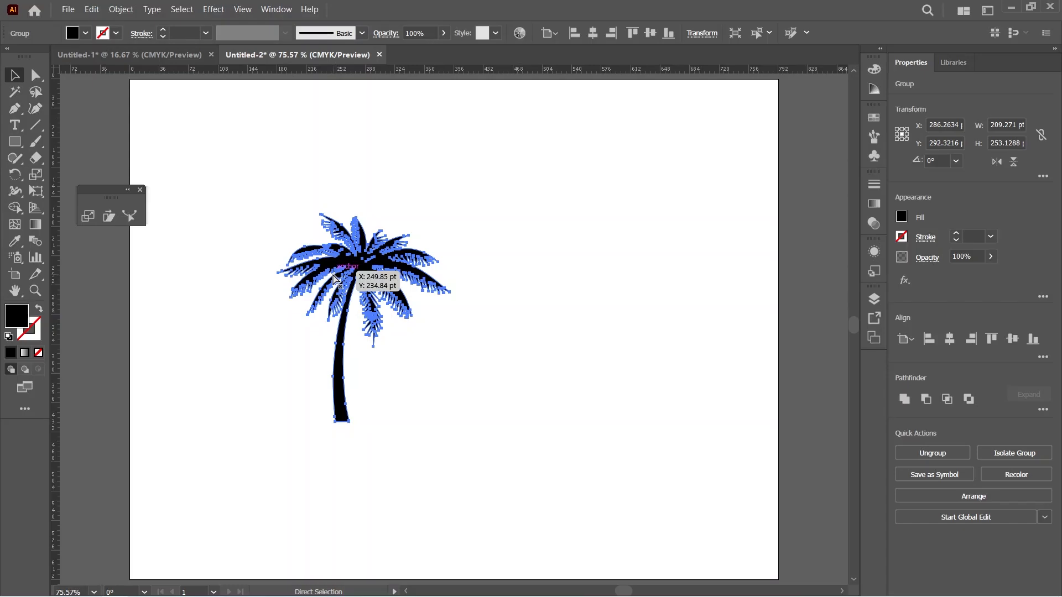
key("v")
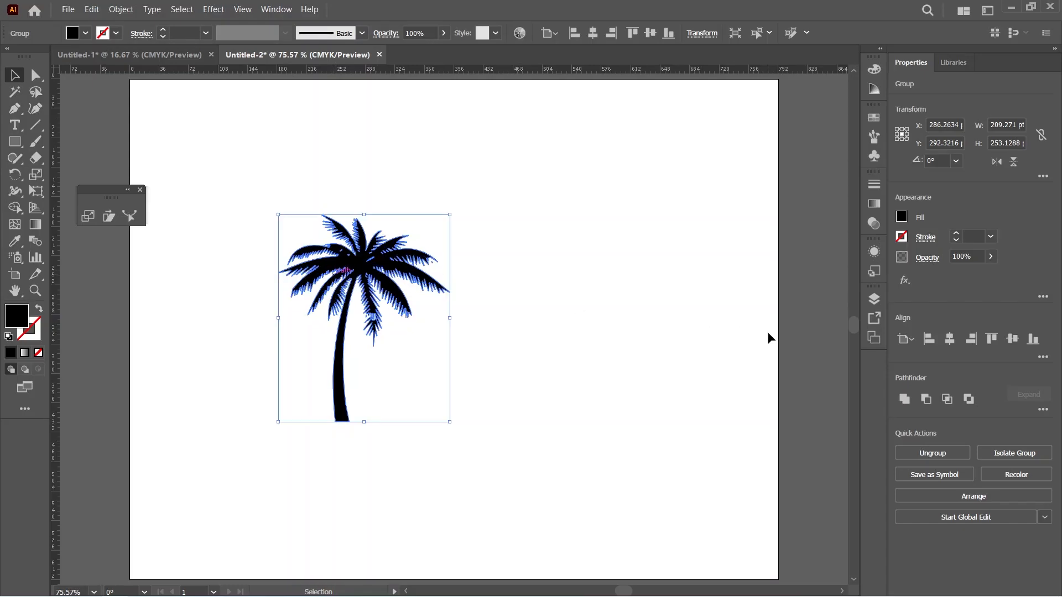
scroll(768, 338, "up", 1)
Step: Send the selected palm tree copy to the back and fill it with a dark gray swatch
right_click(367, 280)
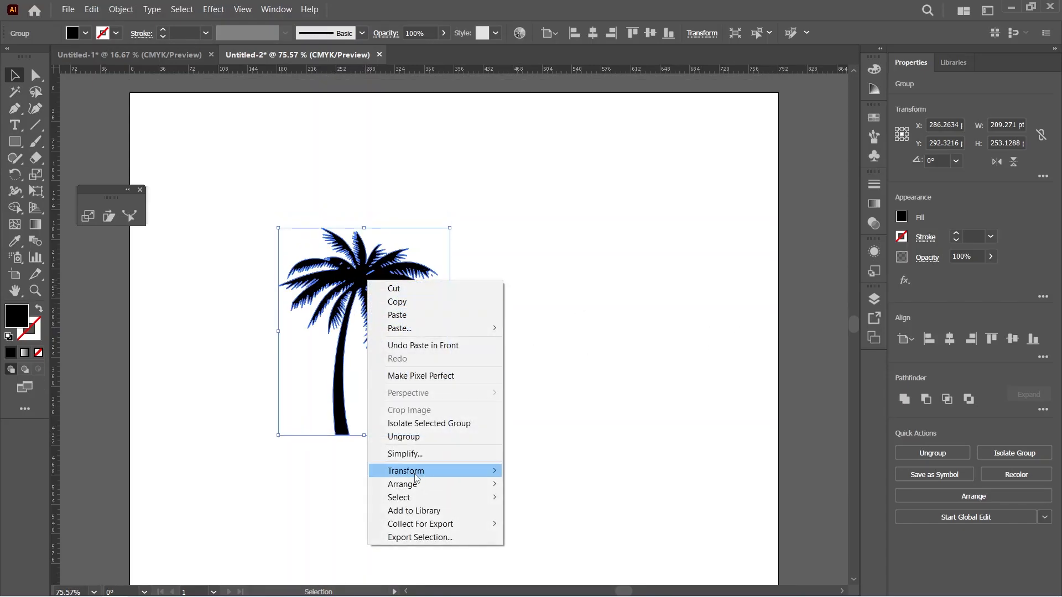
mouse_move(409, 487)
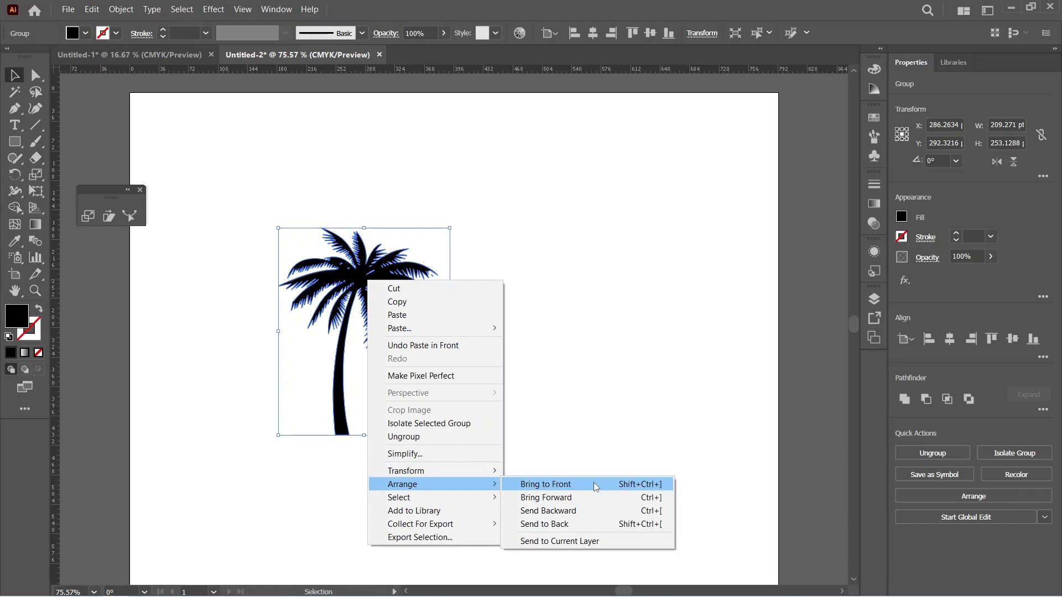
left_click(590, 508)
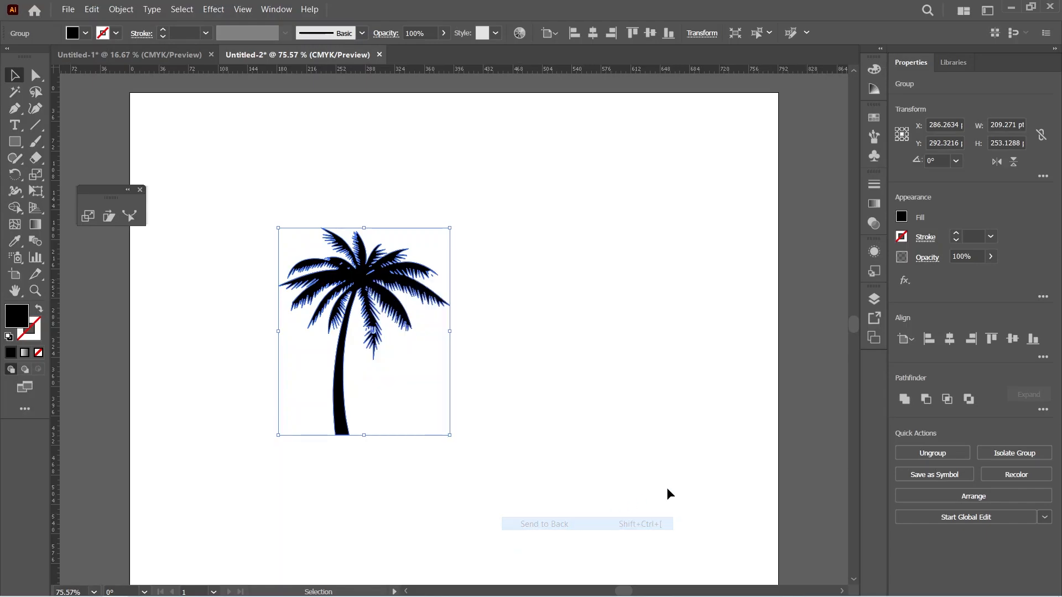
left_click(902, 217)
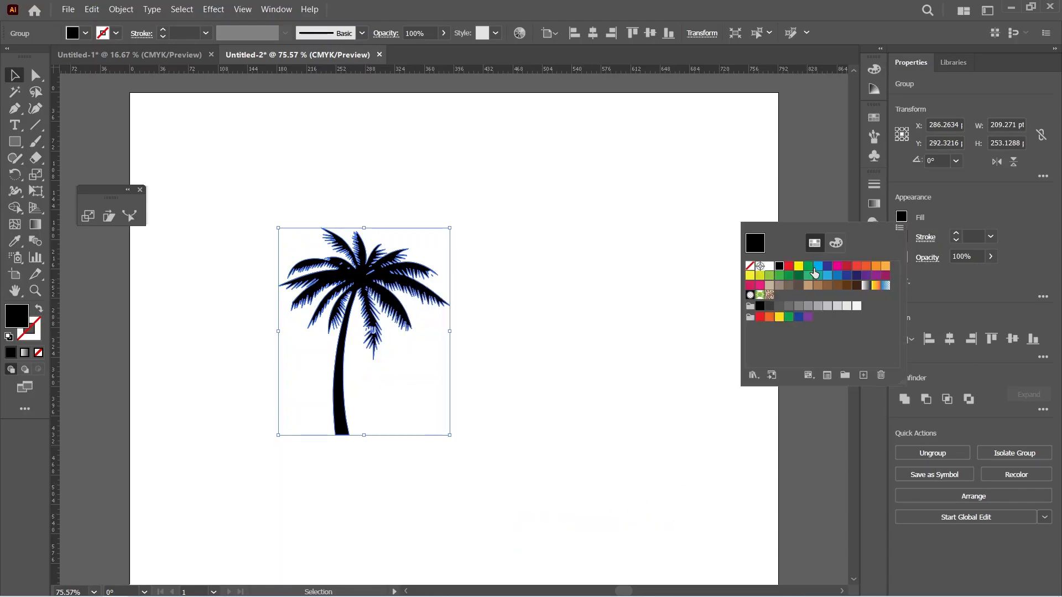
left_click(789, 305)
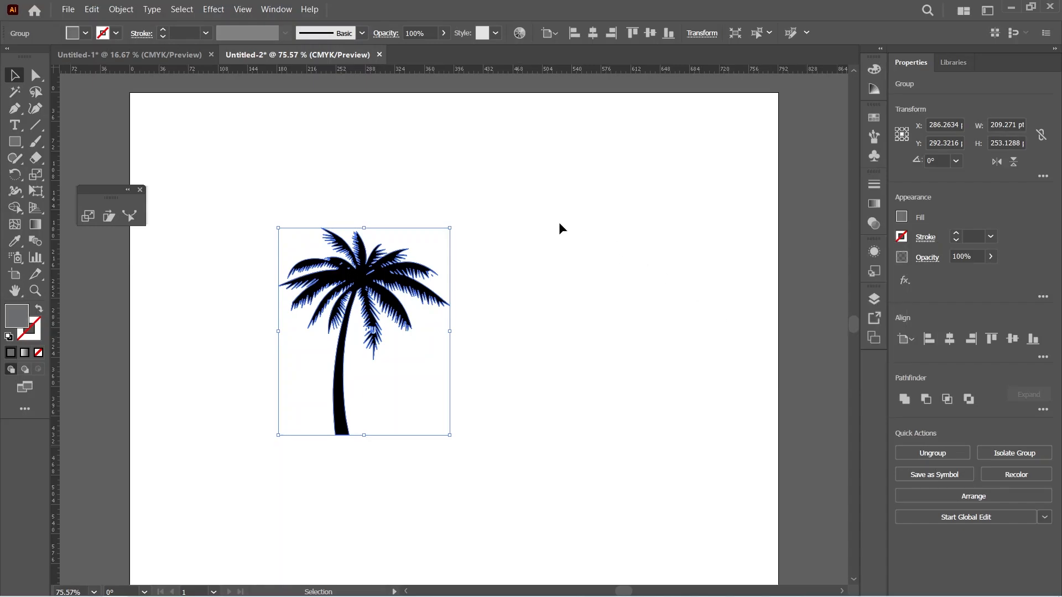
Step: Shear the gray palm copy from the trunk's base into a slanted shadow on the right, about 272 by 173 pt
left_click(108, 217)
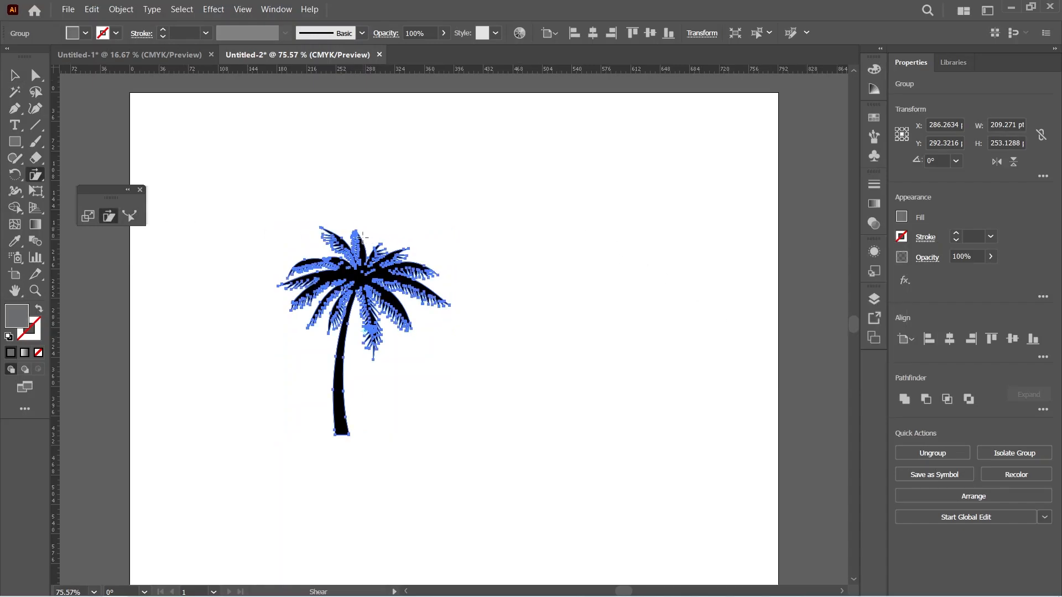
left_click_drag(363, 237, 404, 255)
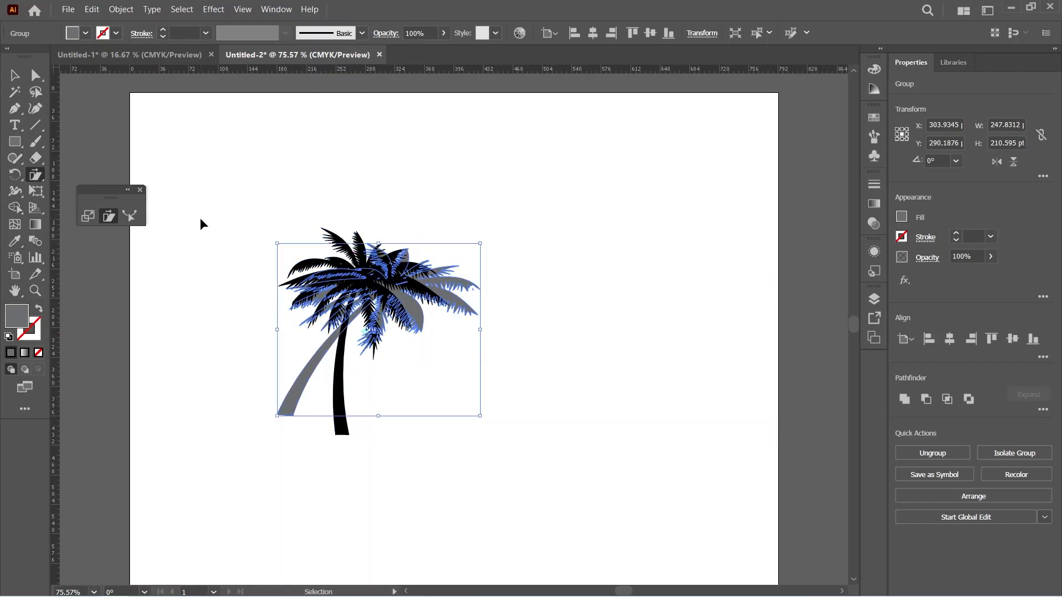
key("ctrl+z")
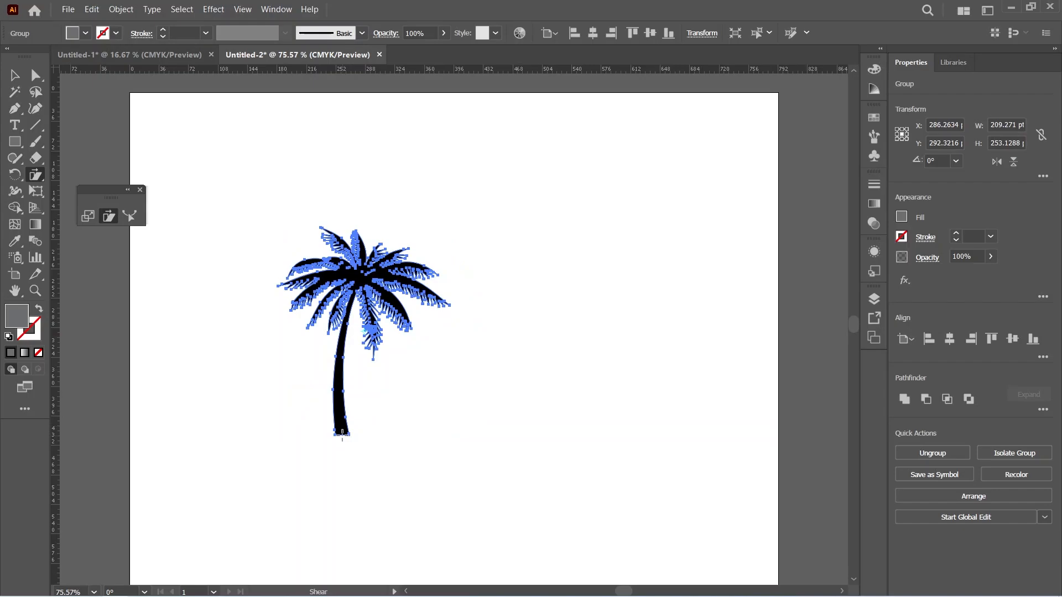
left_click_drag(382, 277, 476, 336)
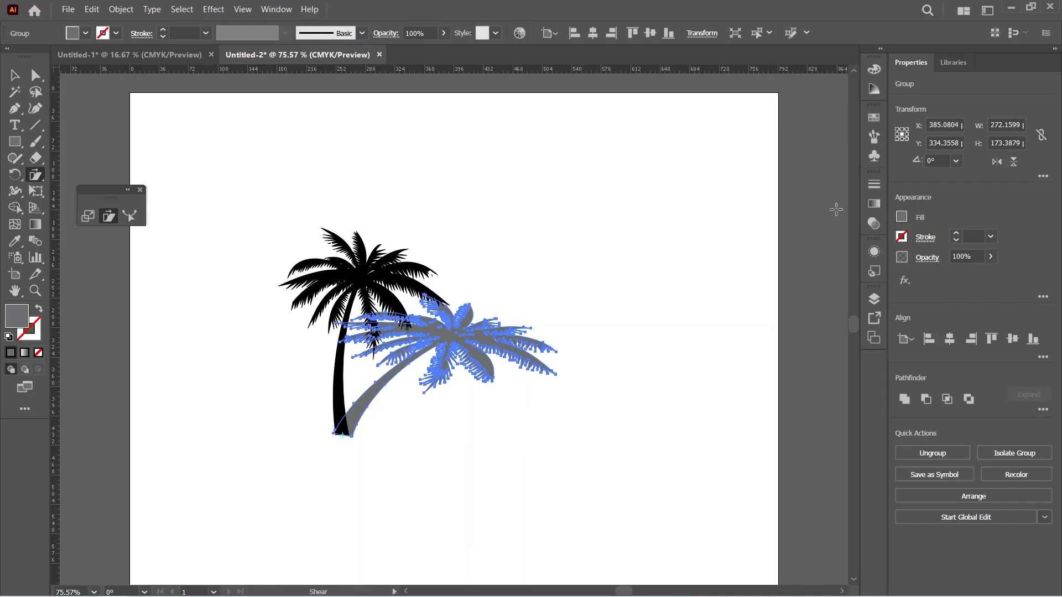
key("v")
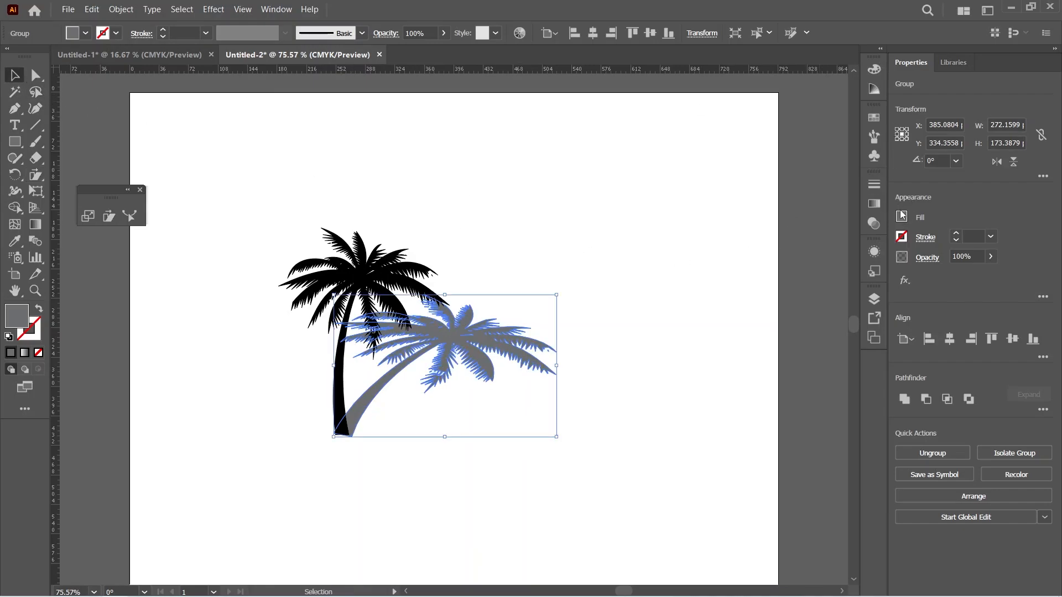
Step: Try a black swatch fill on the sheared palm shadow, and undo the change
left_click(902, 216)
left_click(901, 216)
left_click(901, 215)
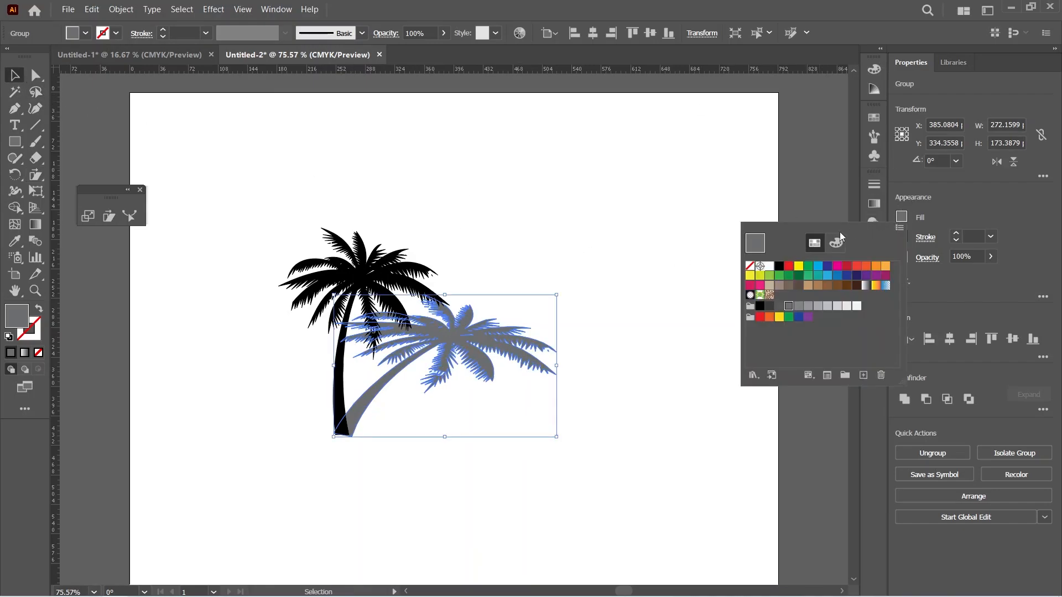
left_click(780, 267)
left_click(590, 220)
key("ctrl+z")
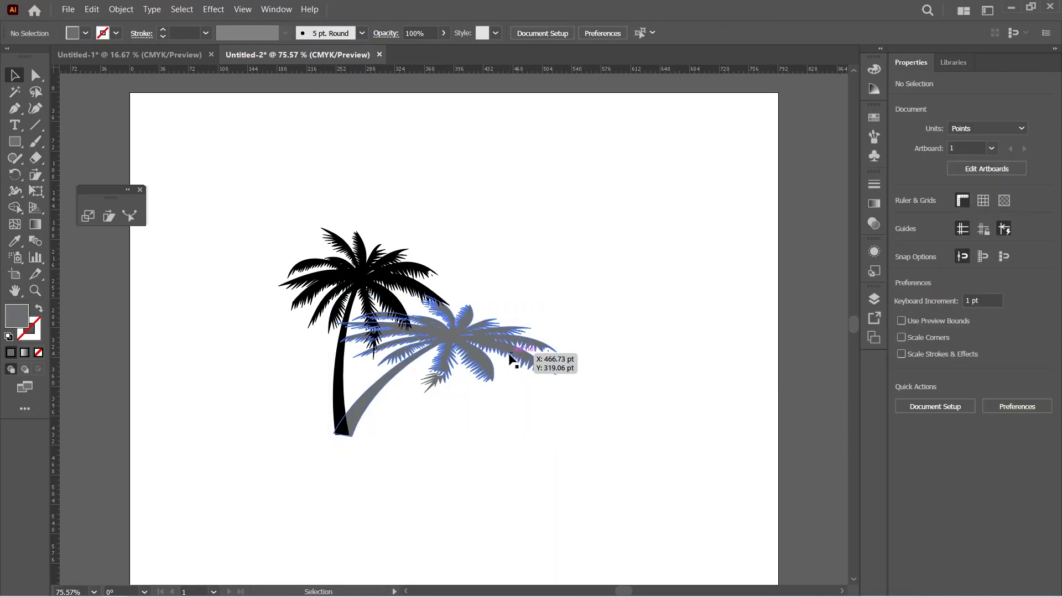
left_click(624, 345)
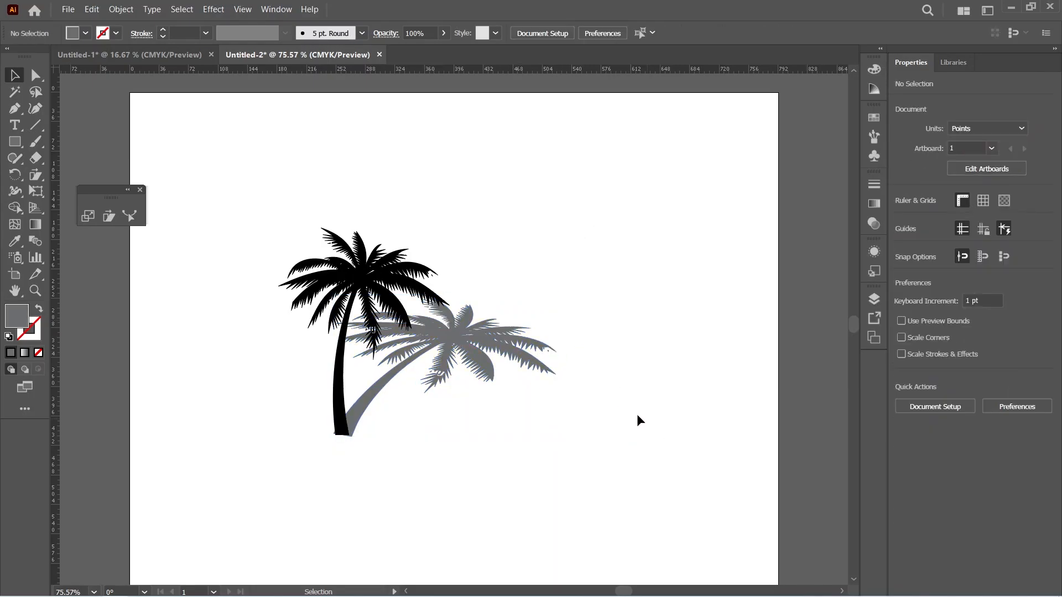
Step: Scale the gray palm shadow down to about 173 by 136 pt, keeping its base at the trunk
left_click(457, 339)
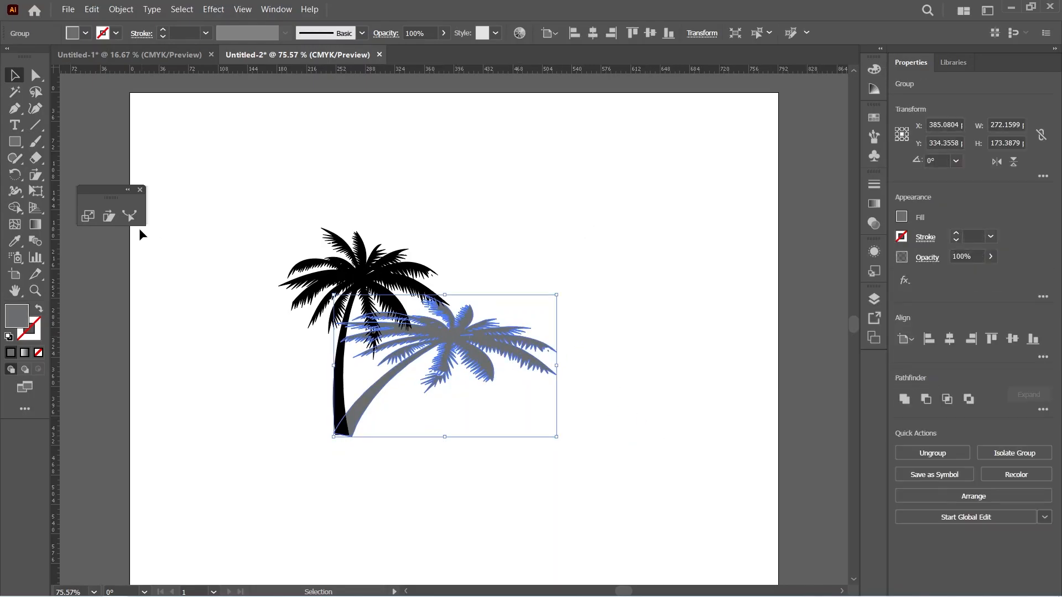
left_click(110, 217)
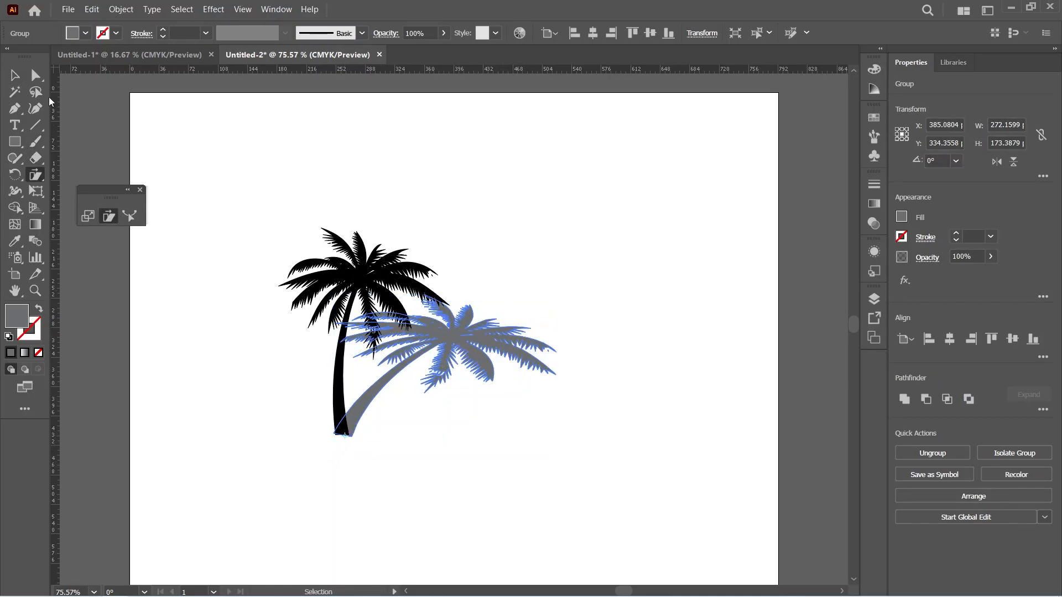
left_click(13, 80)
left_click(88, 216)
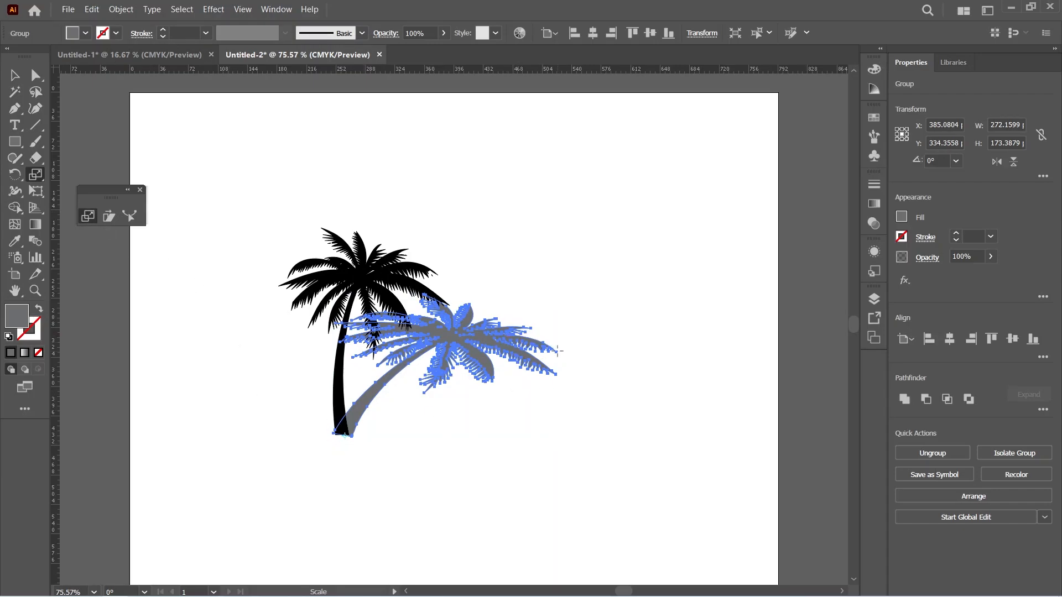
left_click_drag(558, 349, 480, 372)
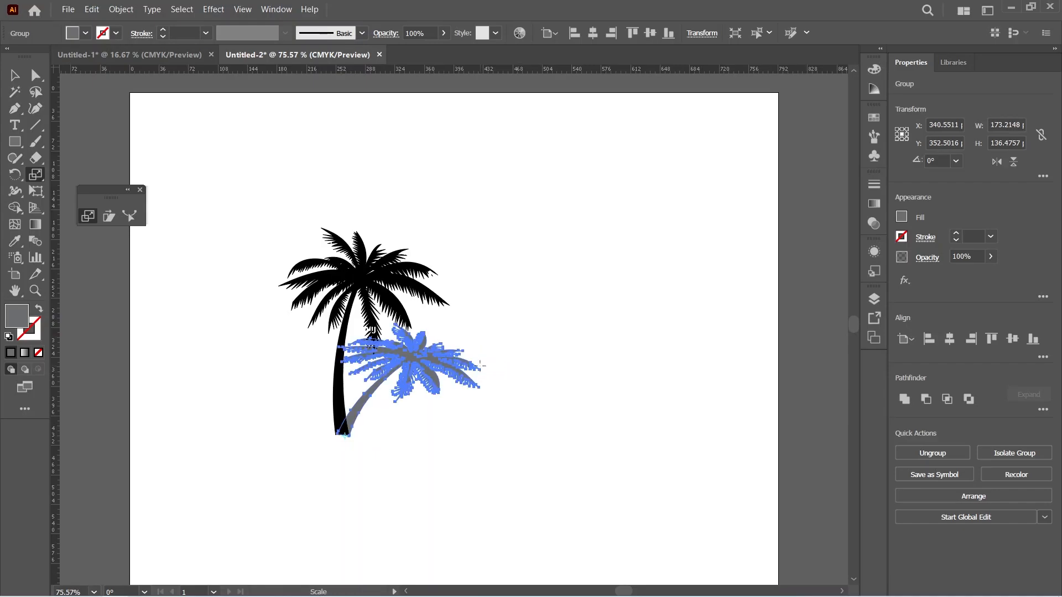
key("v")
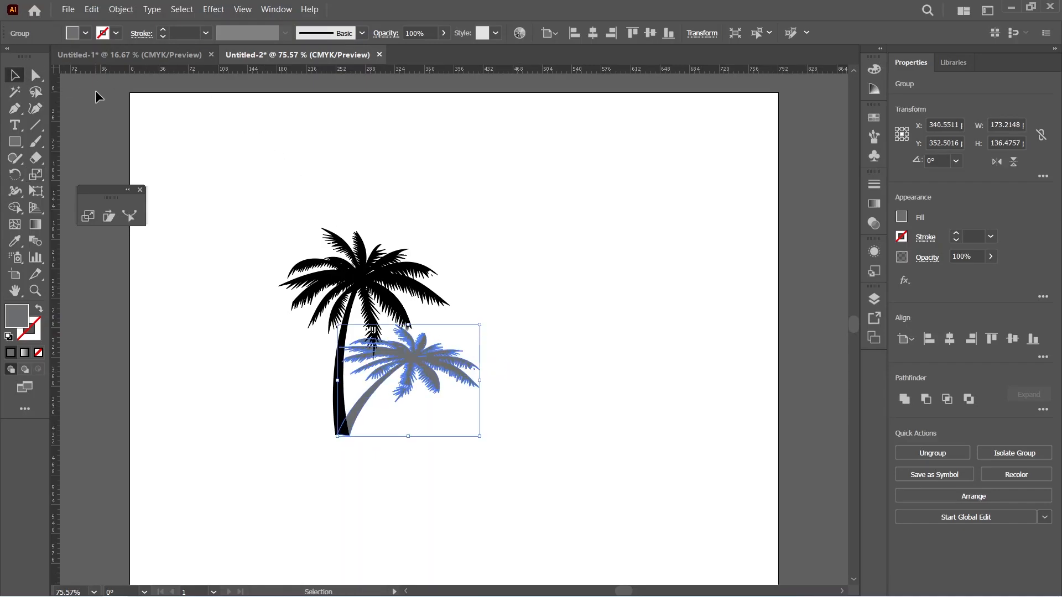
left_click(101, 94)
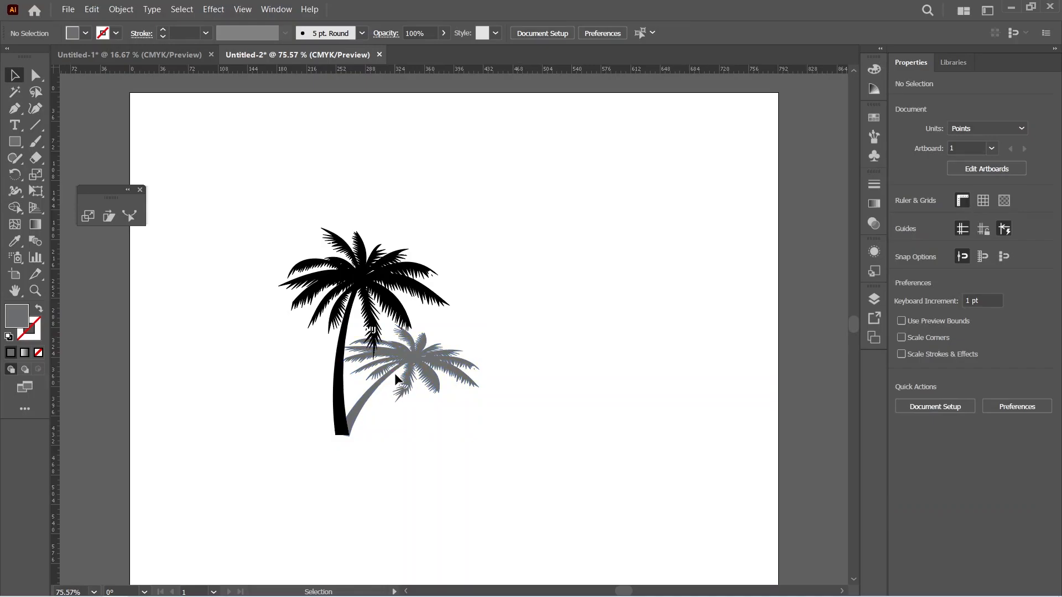
Step: Group the black palm with its gray shadow and place a copy of the group to its right
left_click(364, 310)
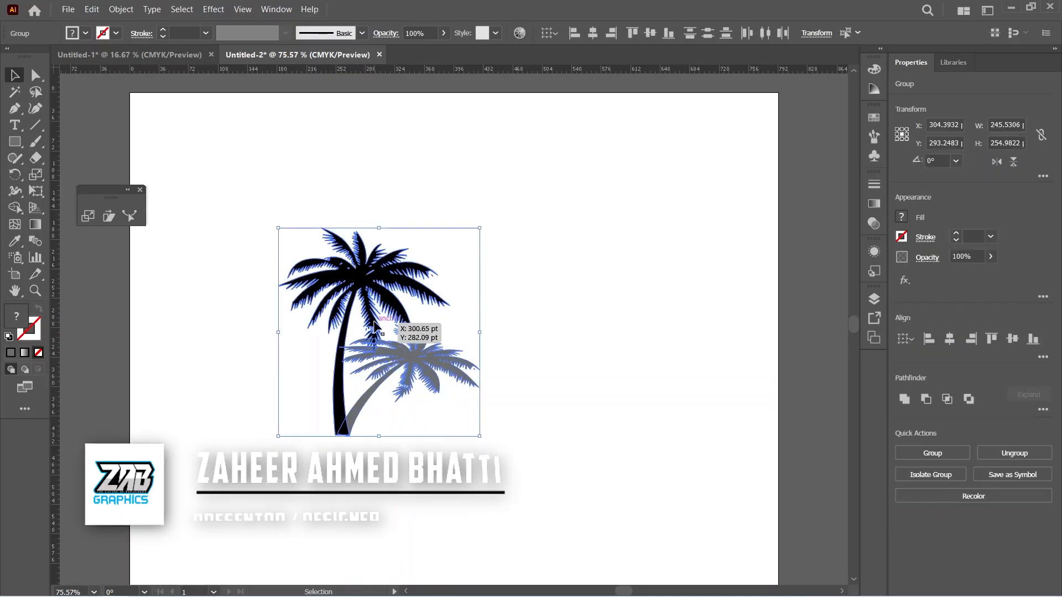
key("a")
key("v")
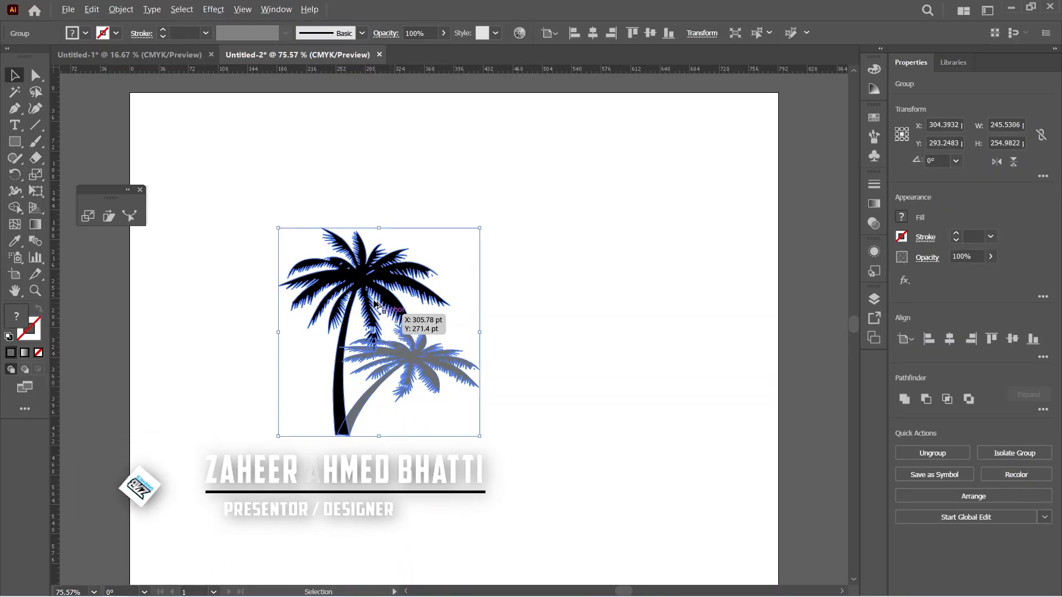
left_click_drag(456, 299, 549, 344)
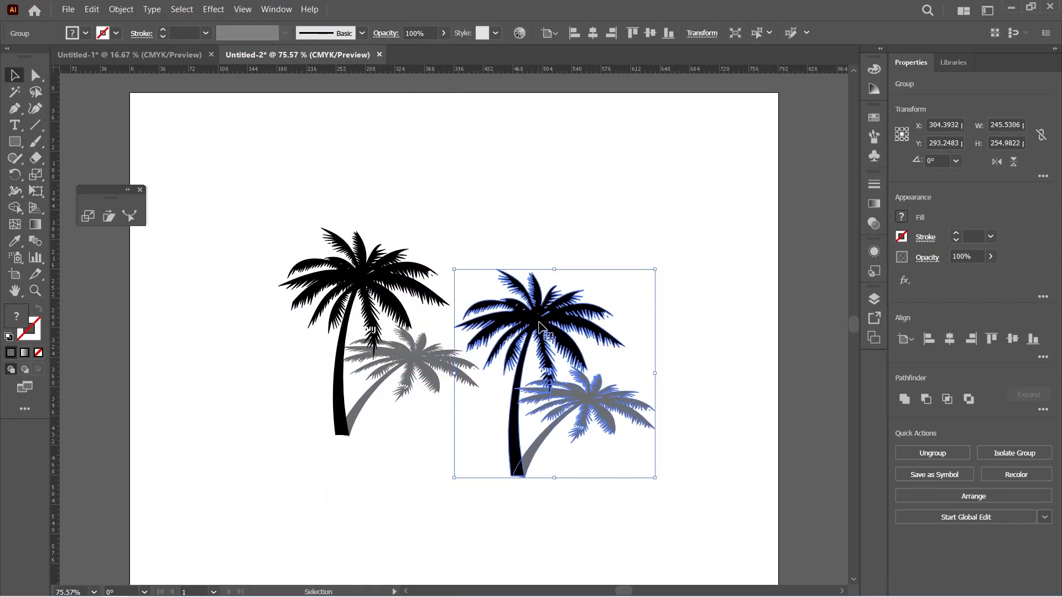
Step: Scale the copied palm group to about 82 by 85 pt, place it beside the large shadow and duplicate it to the right
left_click(88, 216)
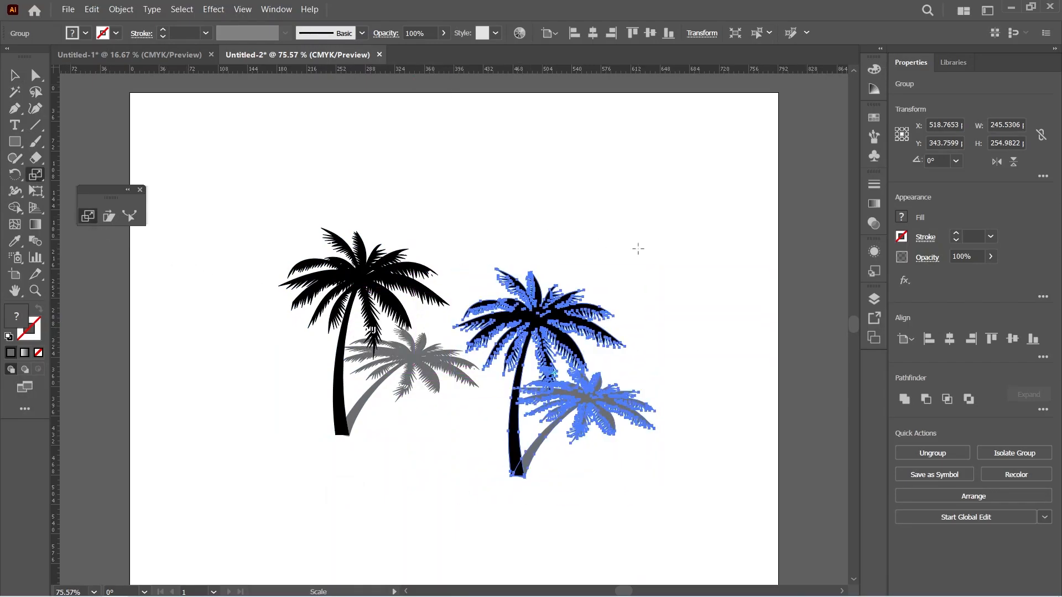
left_click_drag(613, 314, 576, 354)
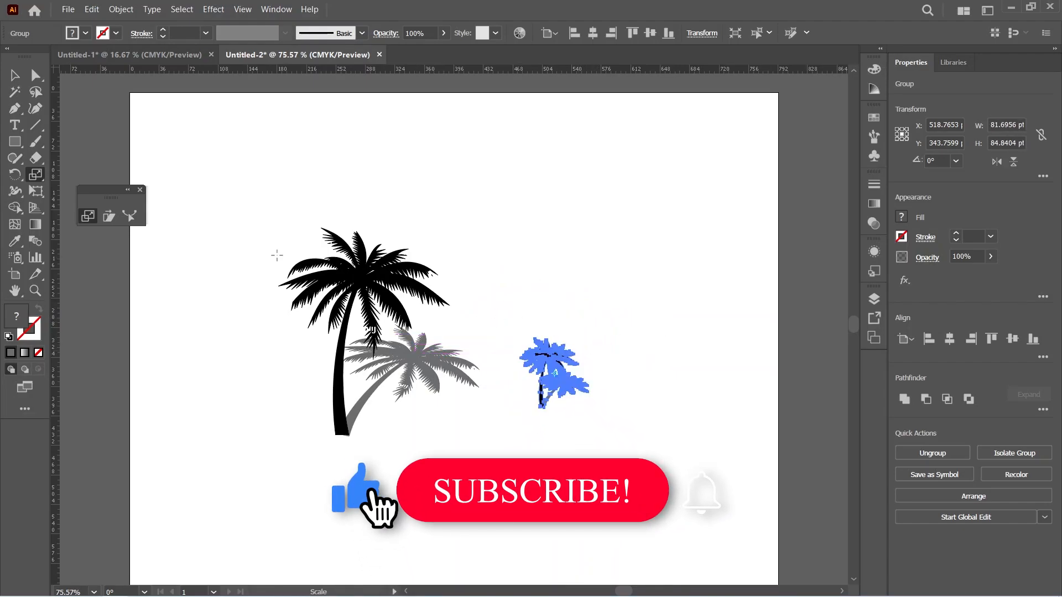
key("v")
left_click_drag(558, 406, 524, 409)
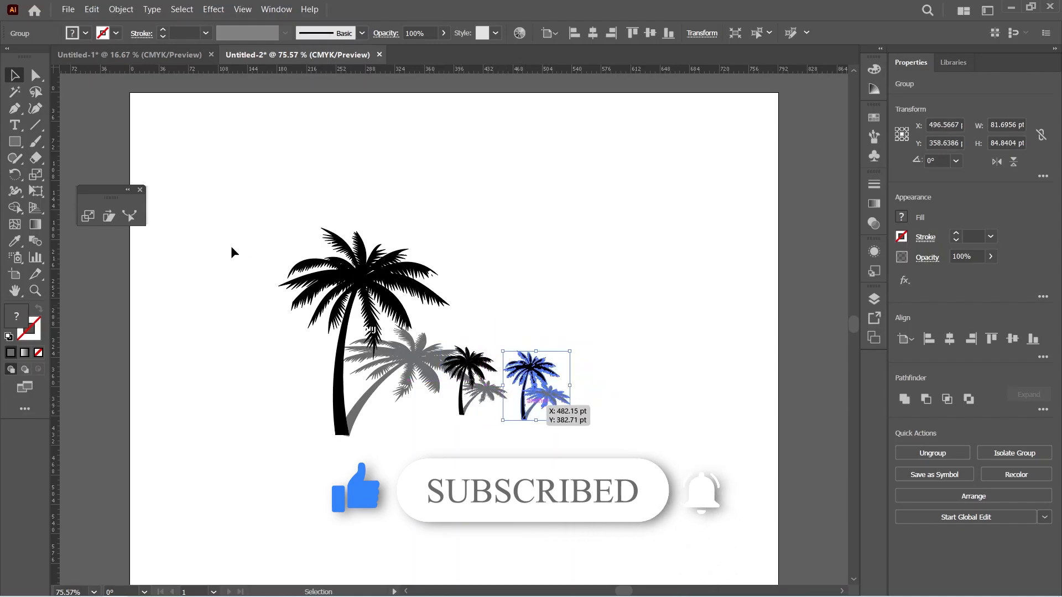
Step: Scale the rightmost palm group down to about 46 by 48 pt and duplicate it further to the right
scroll(556, 326, "up", 5)
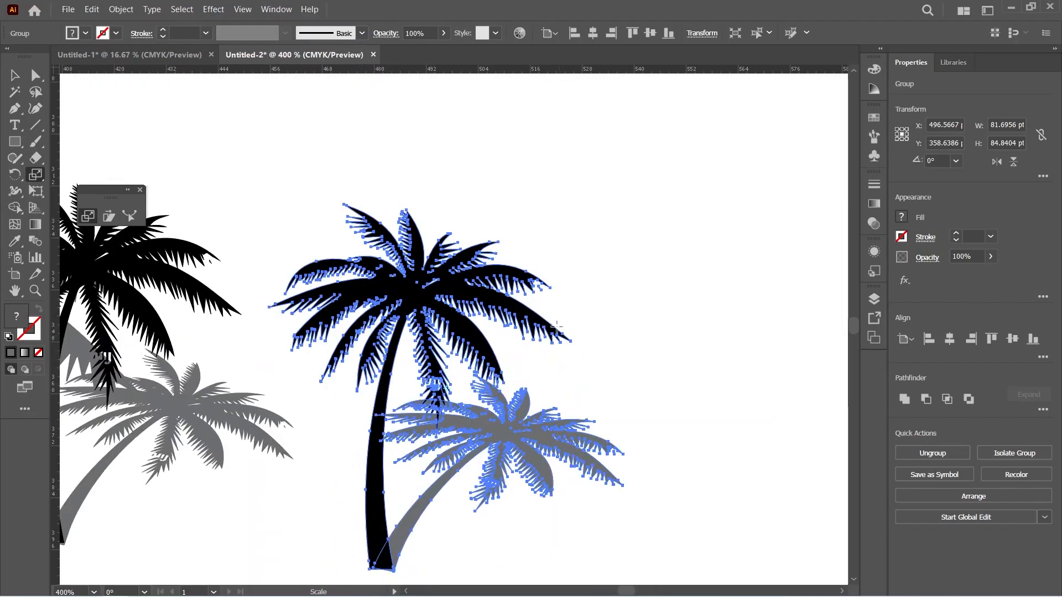
left_click_drag(549, 295, 506, 330)
scroll(497, 385, "down", 4)
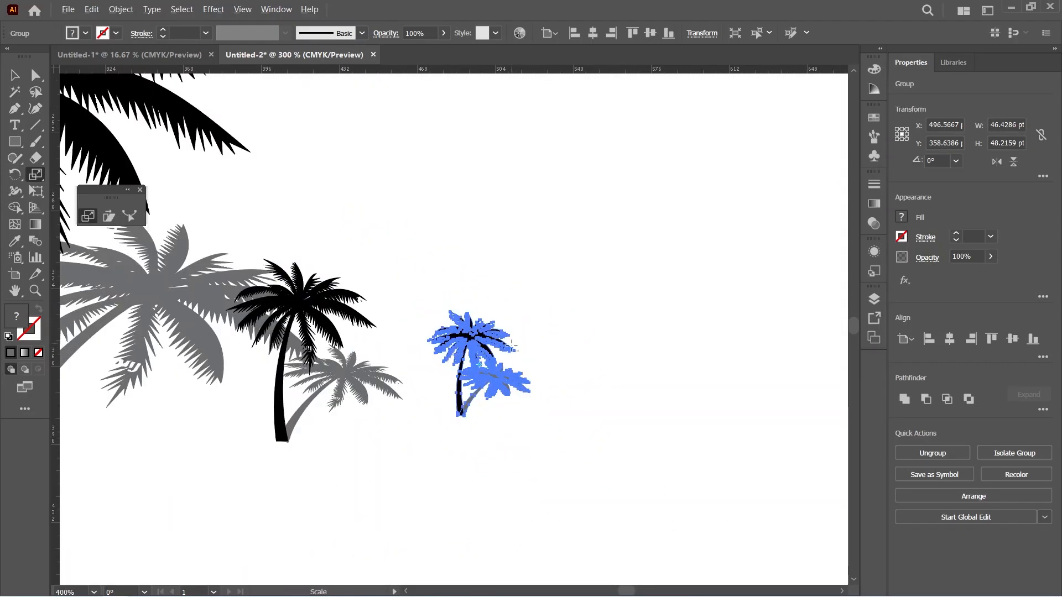
key("v")
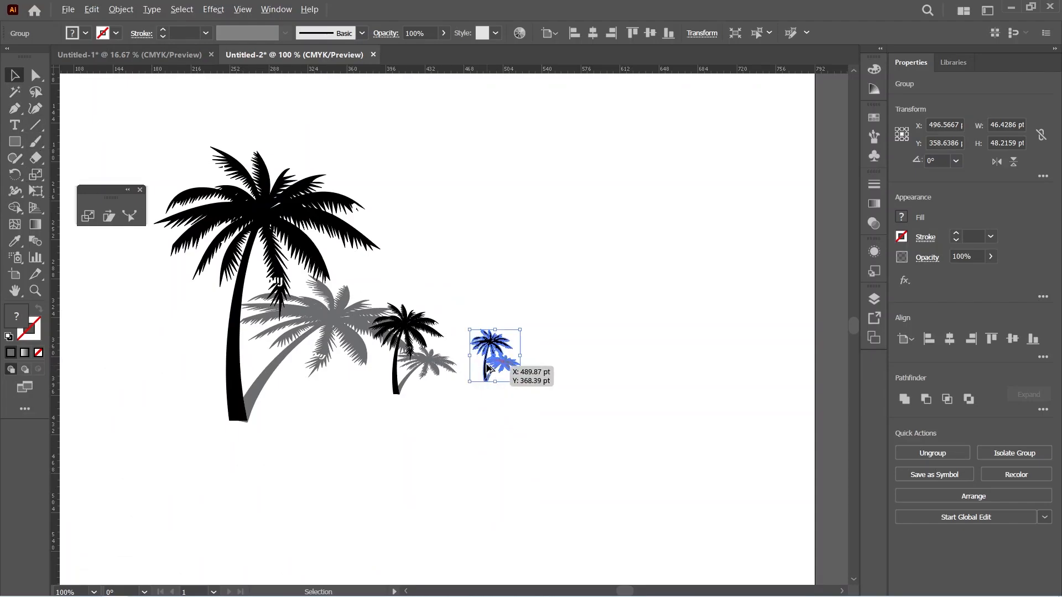
left_click_drag(494, 366, 555, 366)
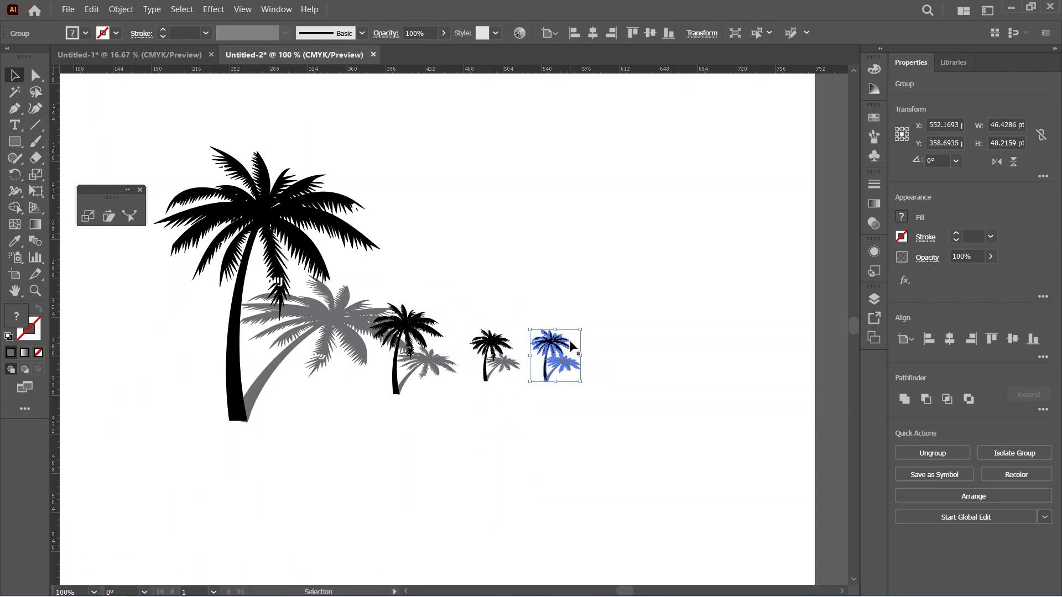
Step: Scale the last palm copy down to about 27 by 28 pt and deselect it
scroll(562, 362, "up", 4)
left_click(88, 215)
left_click_drag(580, 278, 554, 301)
scroll(506, 333, "down", 5)
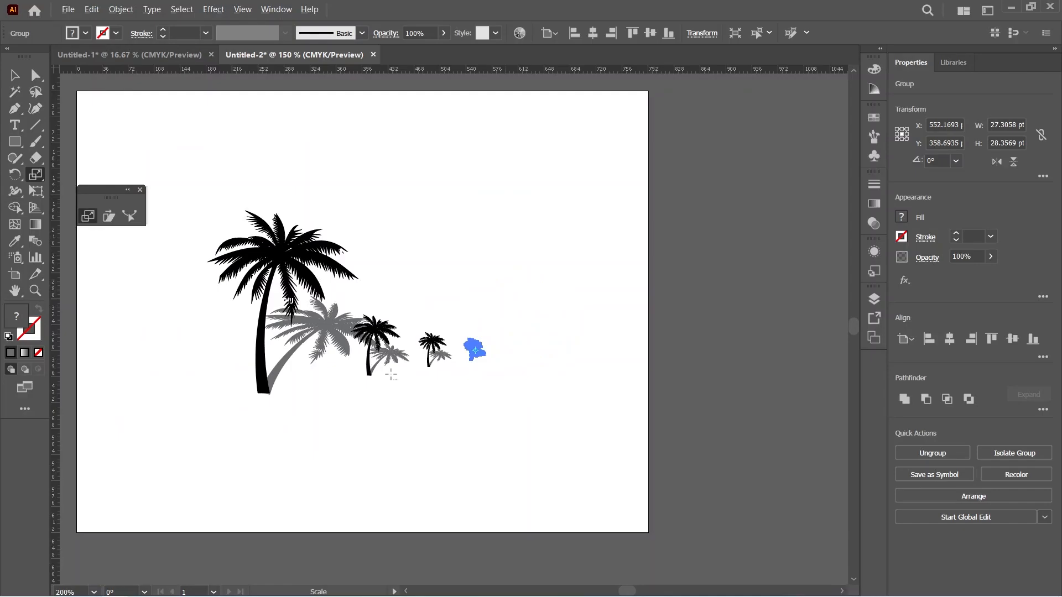
key("v")
left_click(197, 141)
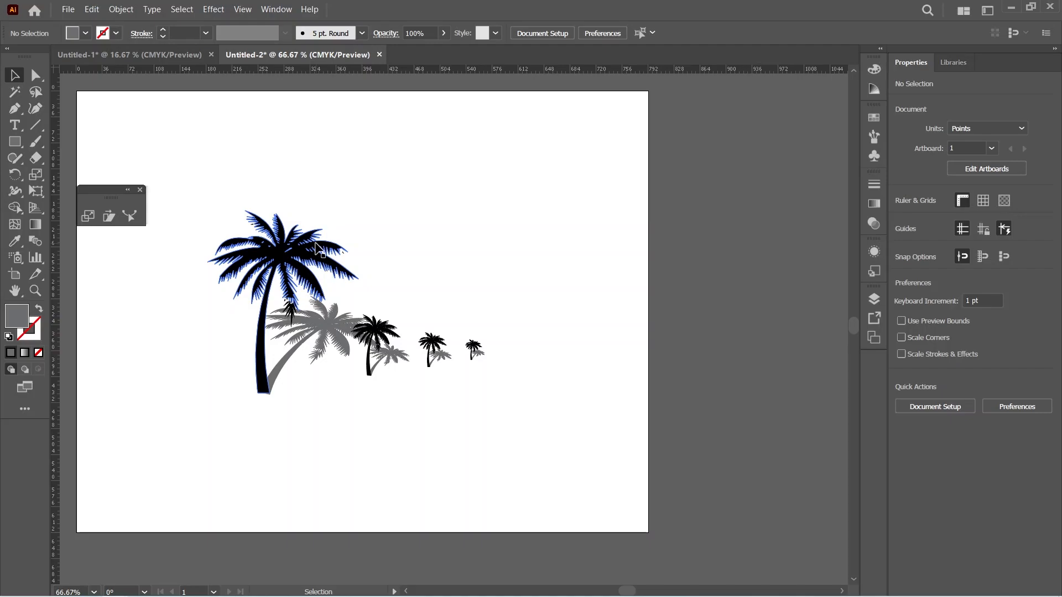
Step: Draw a gray rectangle about 116 by 121 pt in the empty area above the small palms
left_click(109, 217)
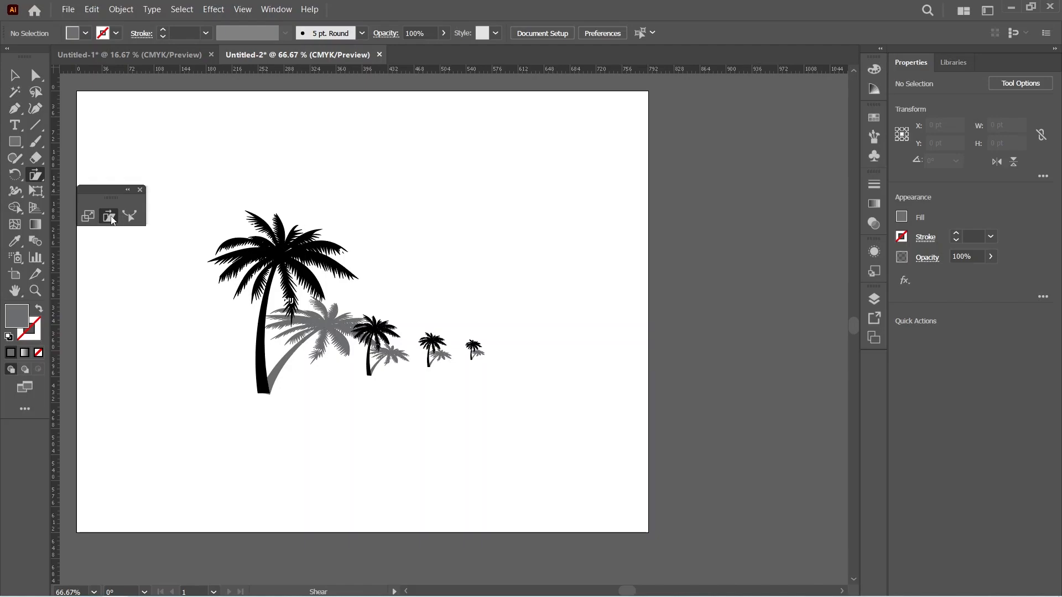
left_click(15, 142)
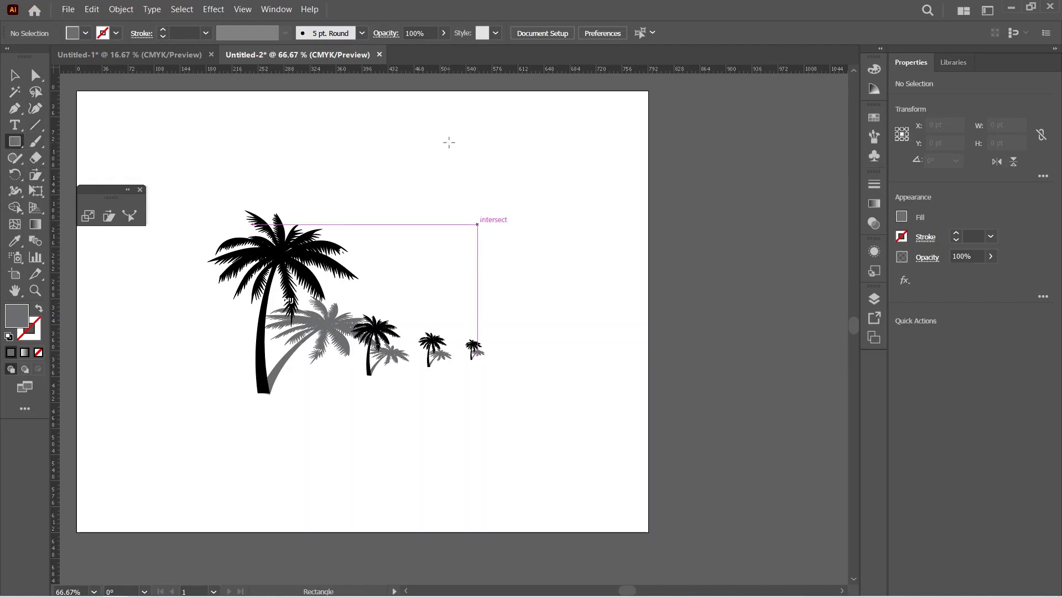
left_click_drag(448, 143, 532, 229)
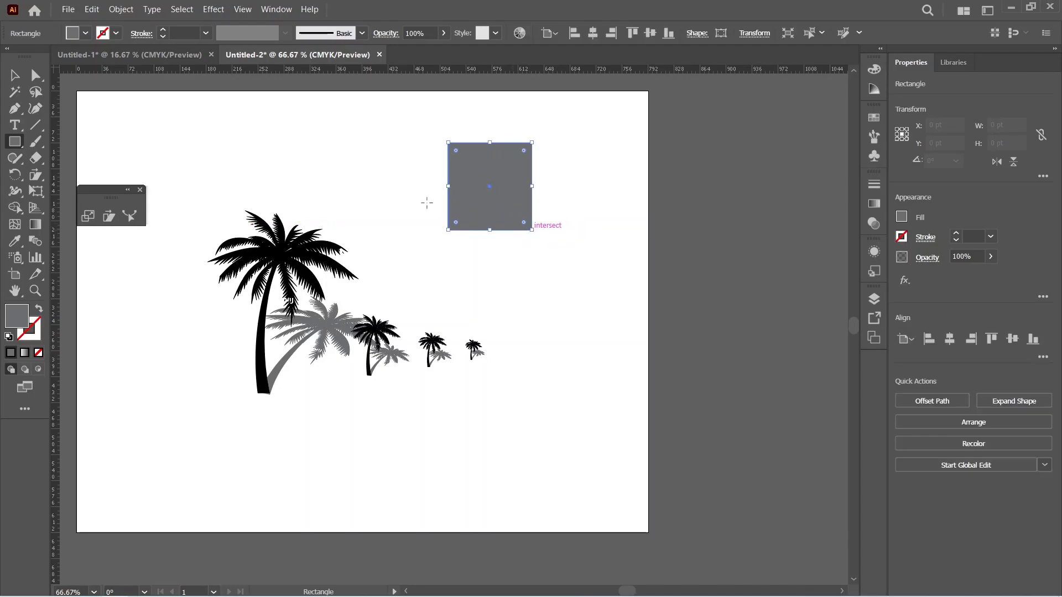
Step: Try shearing the rectangle horizontally into a parallelogram about 186 pt wide, and undo the shear
left_click(108, 219)
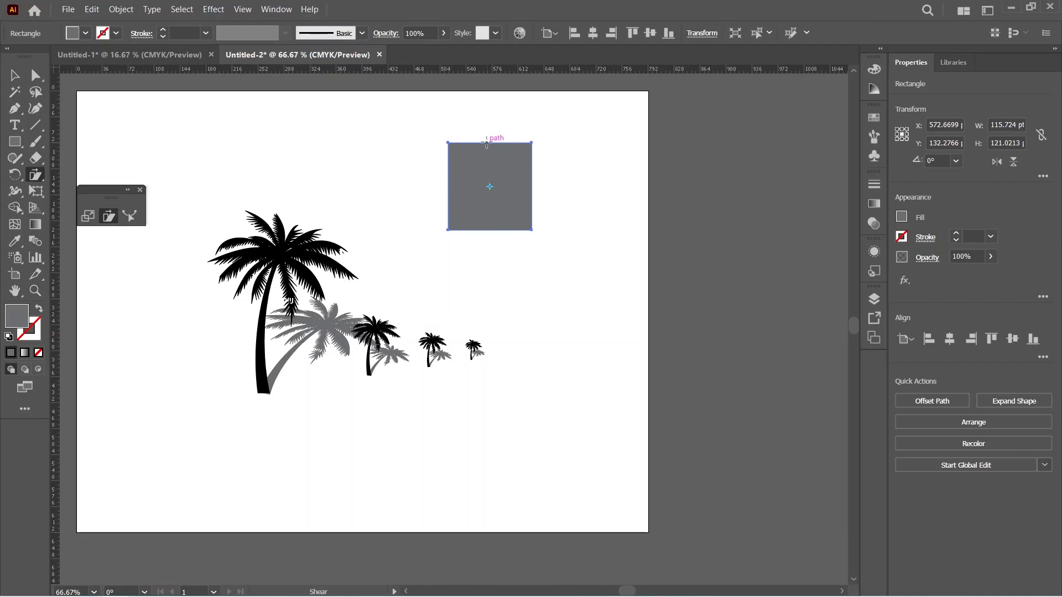
left_click_drag(487, 143, 512, 144)
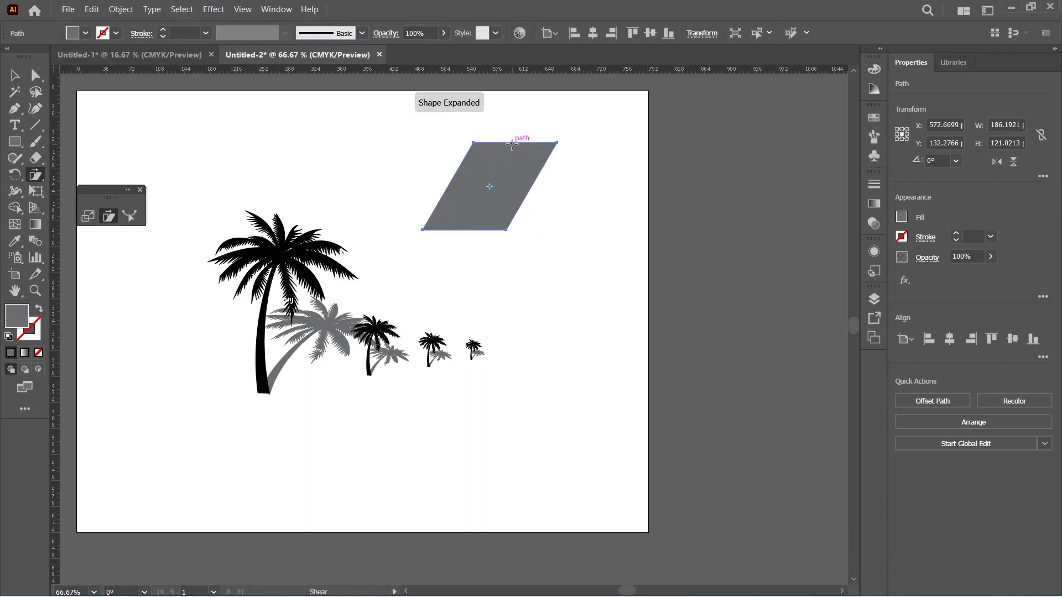
key("ctrl+z")
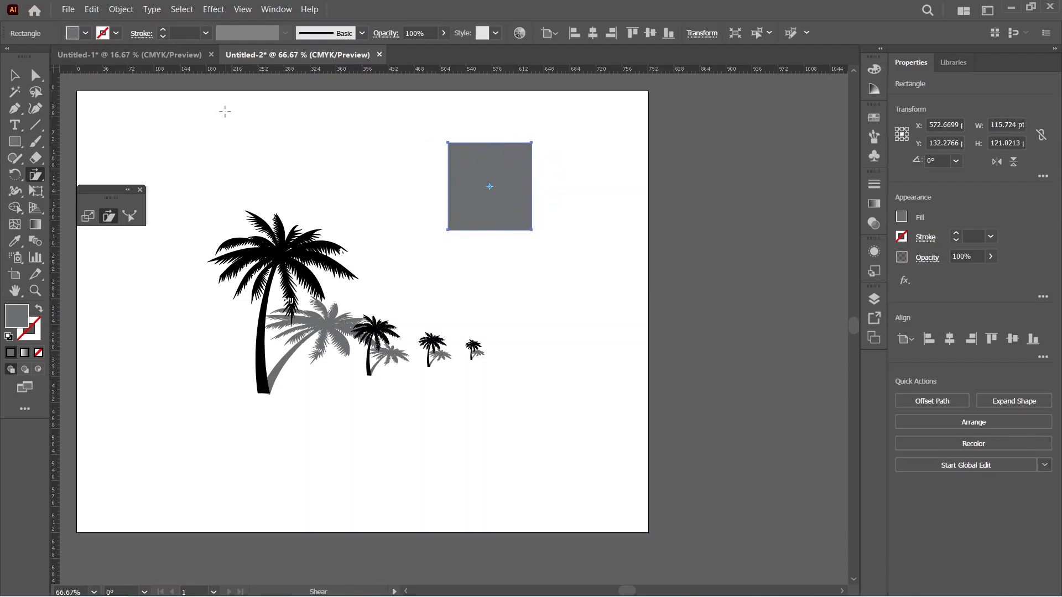
Step: Scale the rectangle down to about 38 by 40 pt and repeat a sideways copy to form a row of eight tiles
key("v")
left_click_drag(521, 196, 457, 171)
left_click_drag(470, 206, 432, 132)
key("ctrl+d")
key("ctrl+d")
key("ctrl+d")
key("ctrl+d")
key("ctrl+d")
key("ctrl+d")
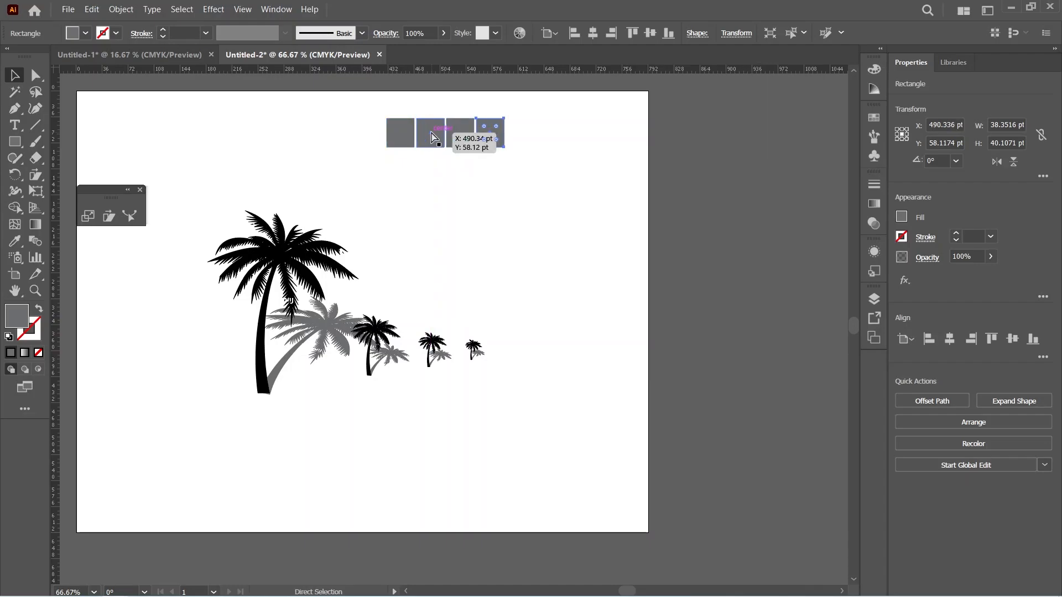
Step: Copy the whole tile row downward and repeat the transformation to build a grid of five rows
left_click_drag(623, 192, 356, 108)
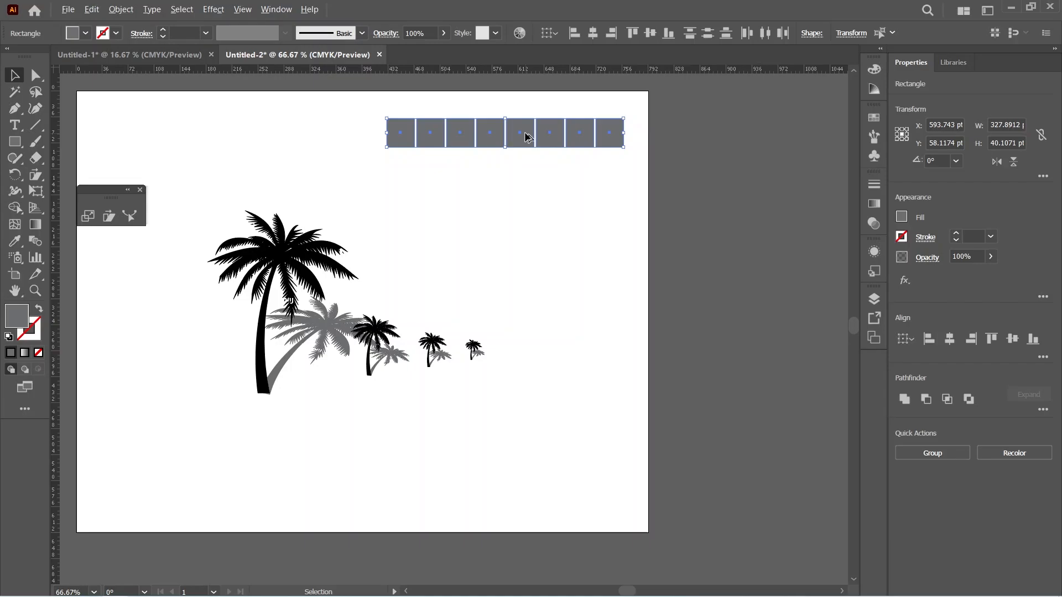
left_click_drag(525, 136, 519, 164)
key("ctrl+d")
key("ctrl+d")
key("ctrl+d")
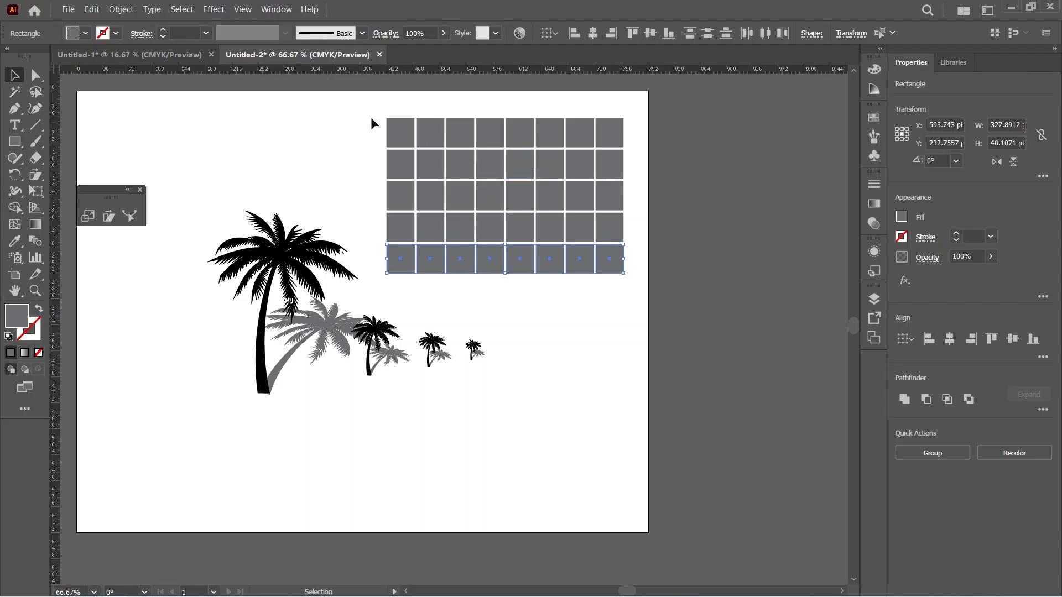
Step: Shear the whole tile grid horizontally into a slanted grid about 421 by 215 pt, and delete it
left_click_drag(427, 169, 634, 291)
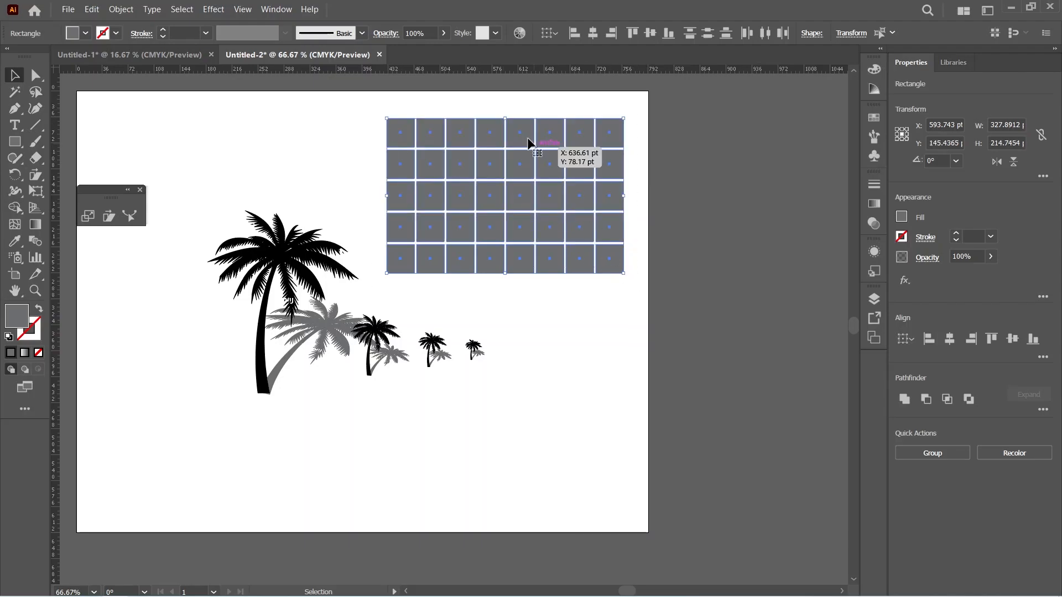
left_click(108, 216)
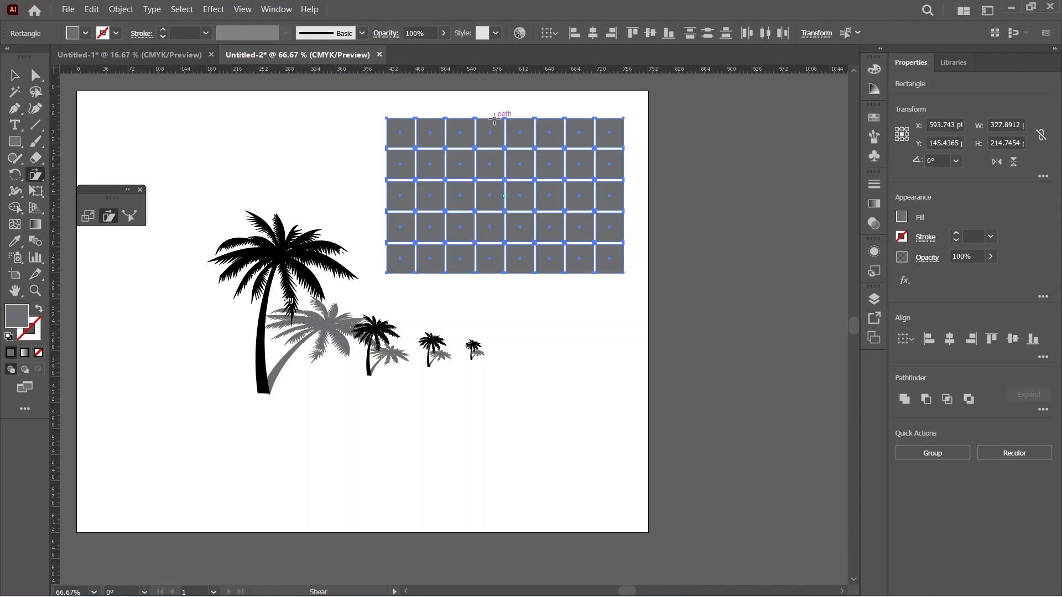
left_click_drag(494, 118, 528, 117)
key("v")
left_click(550, 254)
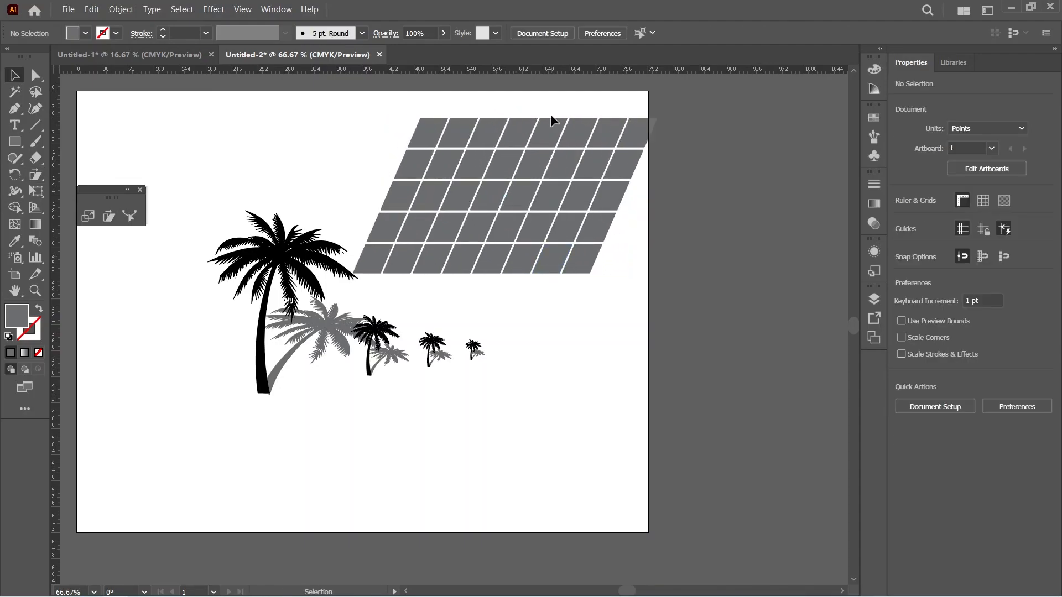
left_click_drag(636, 320, 386, 119)
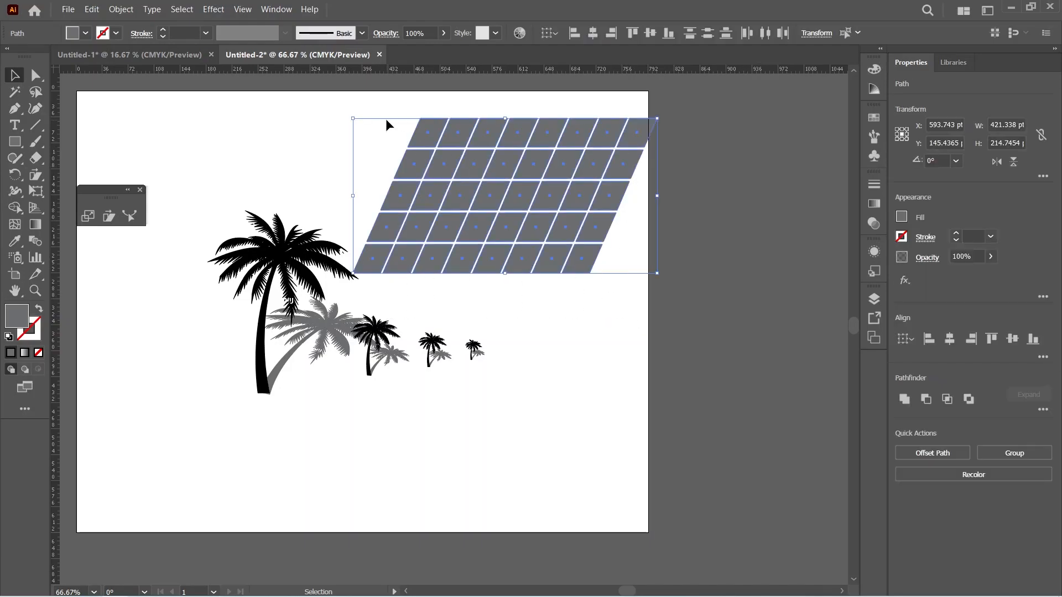
key("Delete")
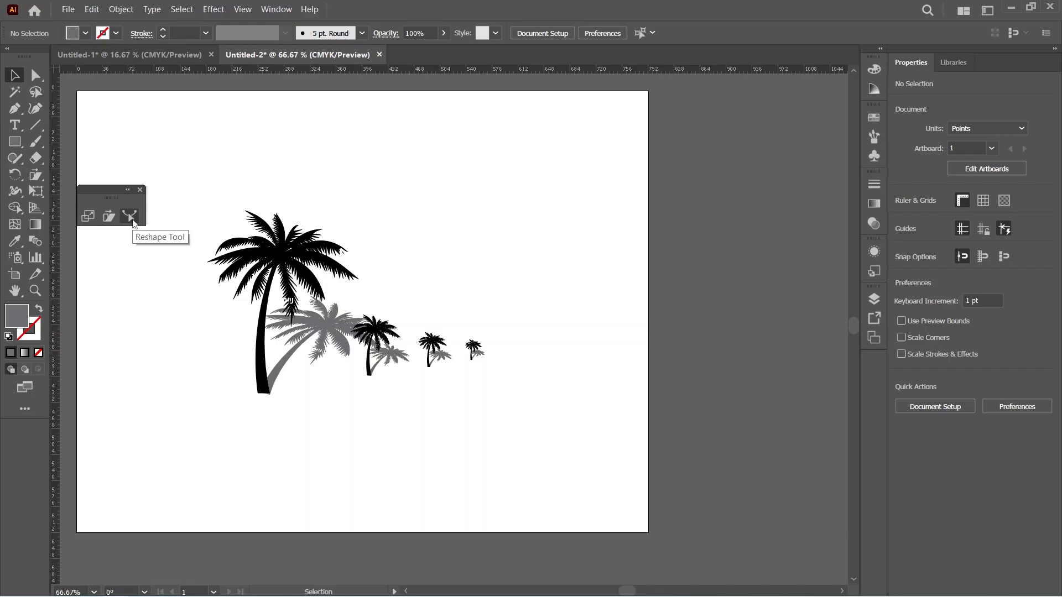
Step: Draw a rectangle about 257 by 90 pt above the small palms and bow its top and bottom edges outward with the Anchor Point tool
left_click(15, 142)
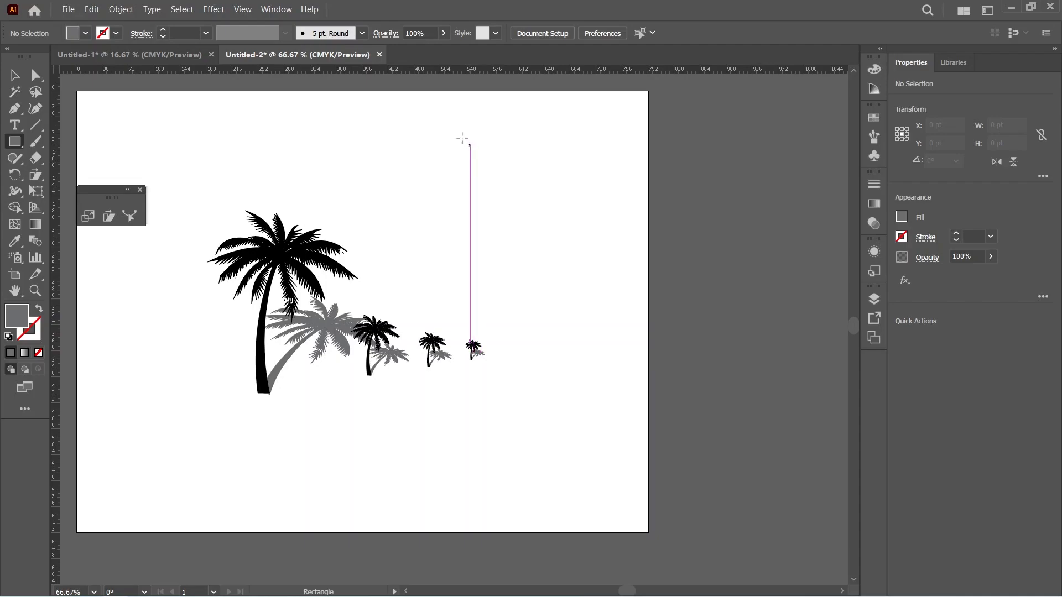
left_click_drag(462, 138, 648, 203)
key("a")
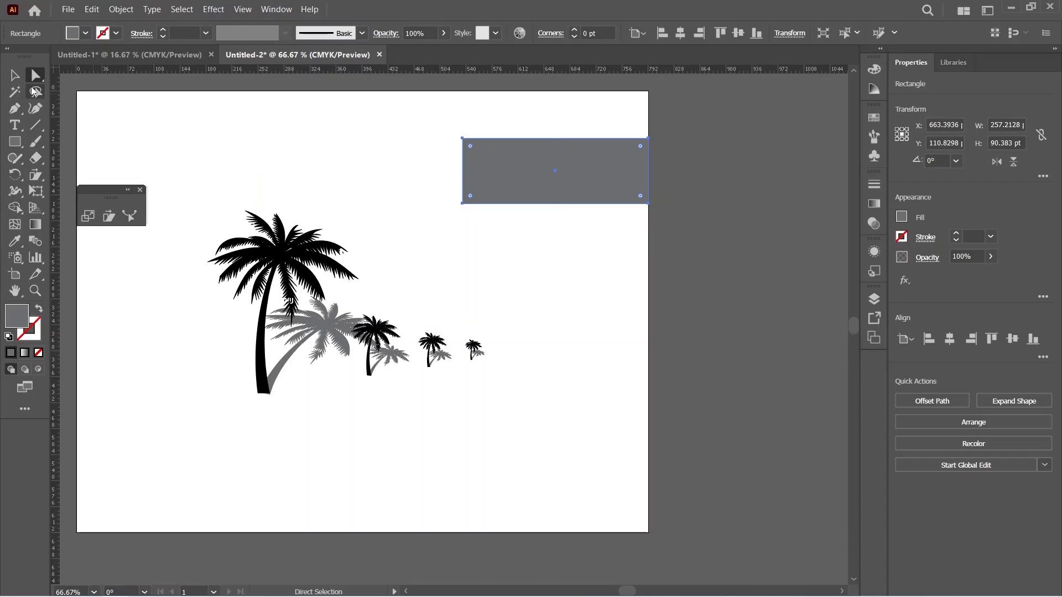
left_click_drag(17, 110, 72, 158)
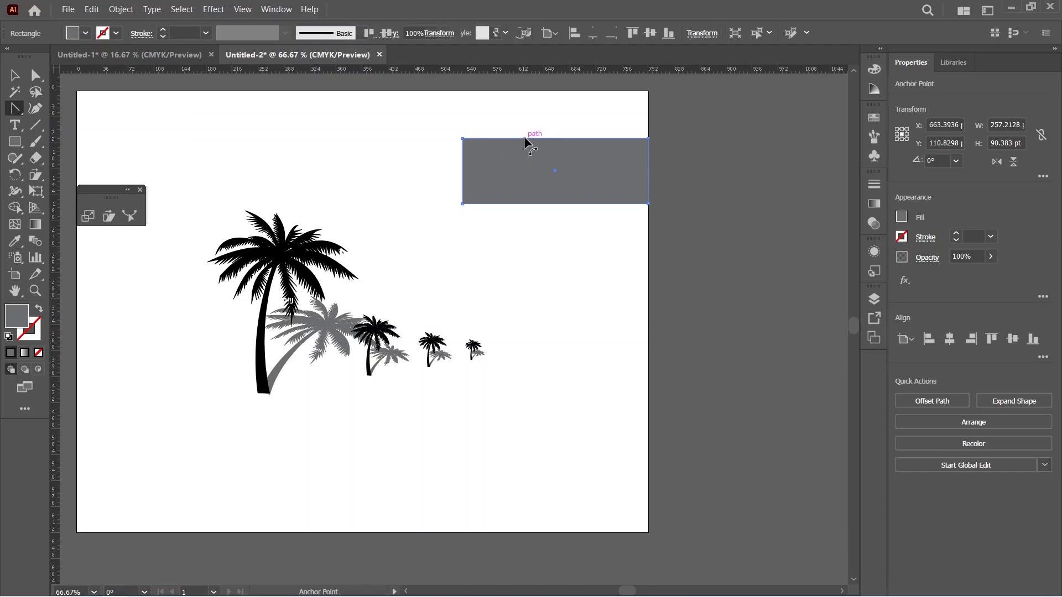
left_click_drag(523, 136, 523, 117)
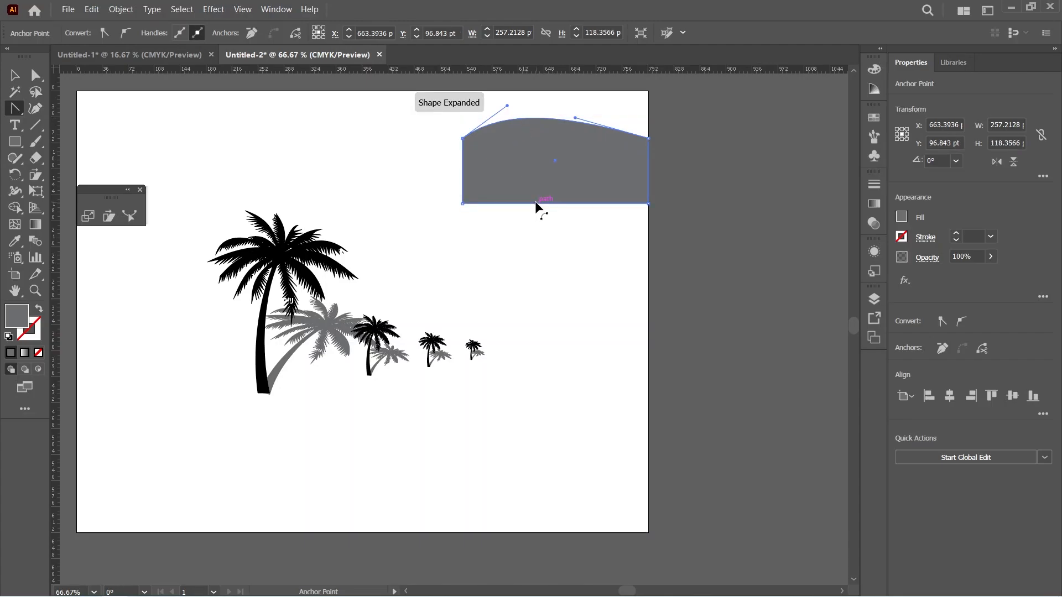
left_click_drag(535, 204, 536, 226)
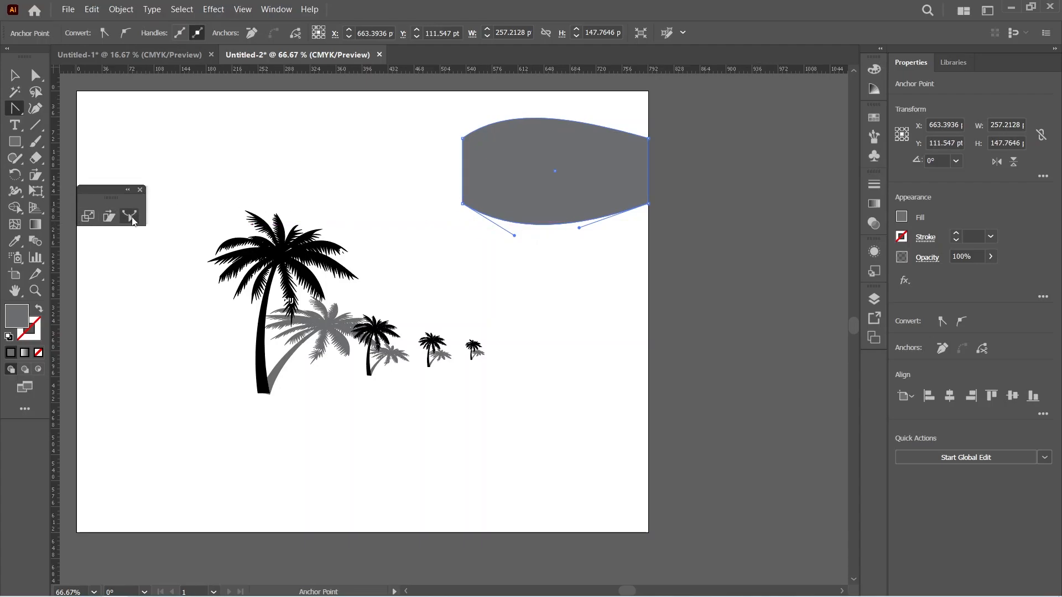
Step: Curve the left edge of the bowed shape inward with the Reshape tool
left_click(131, 216)
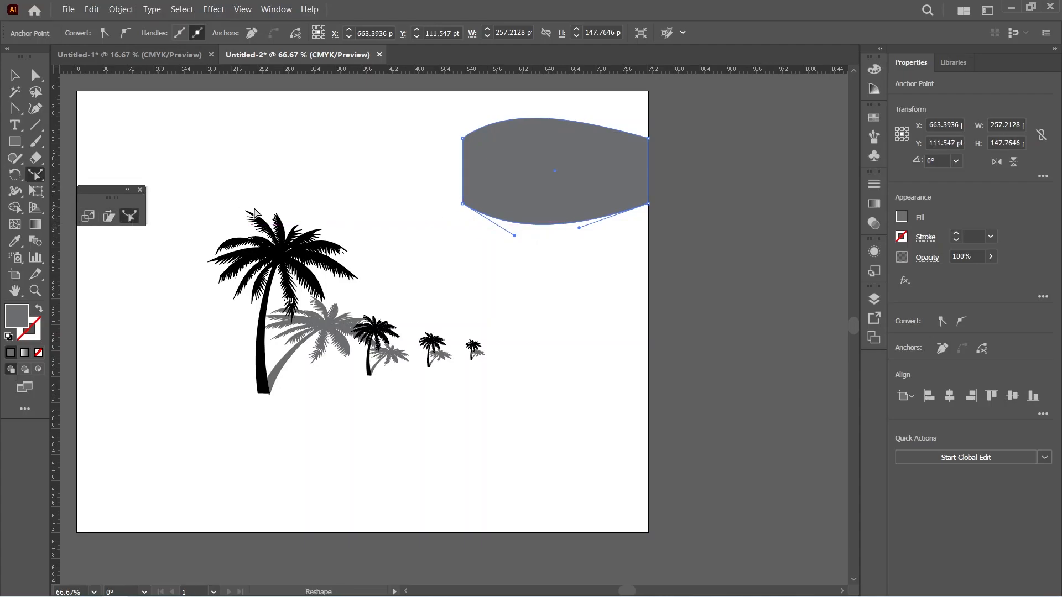
left_click(464, 175)
left_click_drag(474, 176, 482, 173)
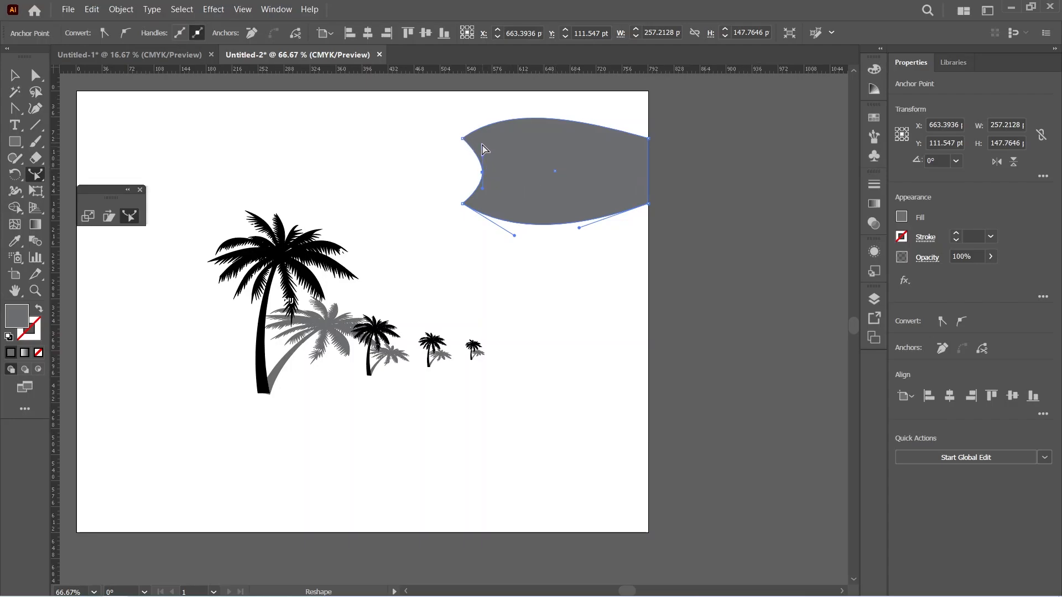
Step: Move the left edge's middle anchor point further inward to about X 583, Y 115 pt, and deselect the shape
scroll(484, 169, "up", 5)
key("a")
left_click_drag(467, 287, 462, 399)
key("ctrl+z")
scroll(463, 422, "down", 2)
left_click_drag(465, 315, 510, 313)
scroll(350, 407, "down", 3)
scroll(341, 398, "down", 1)
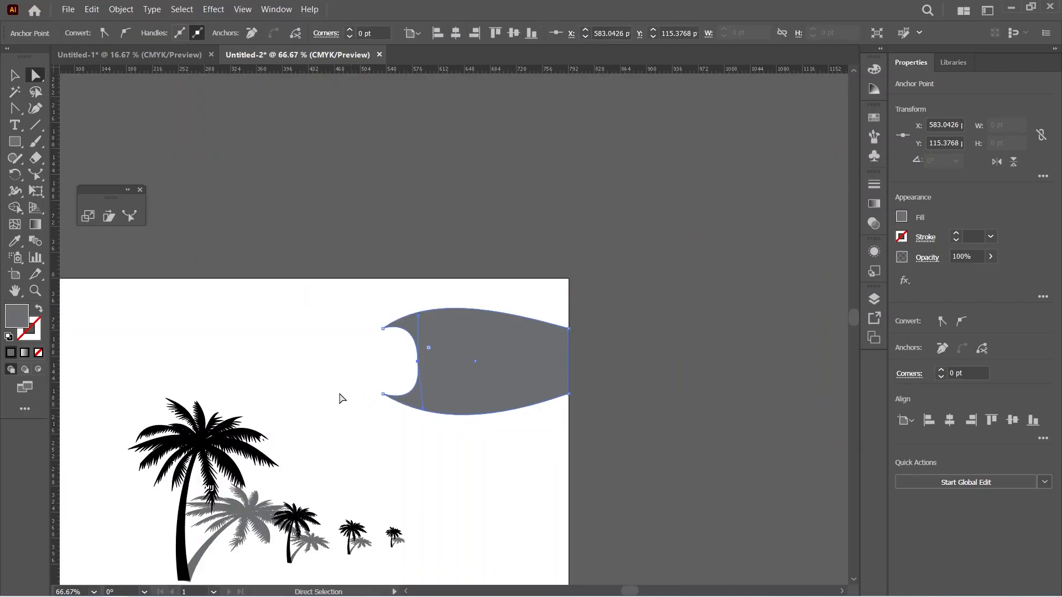
left_click(319, 355)
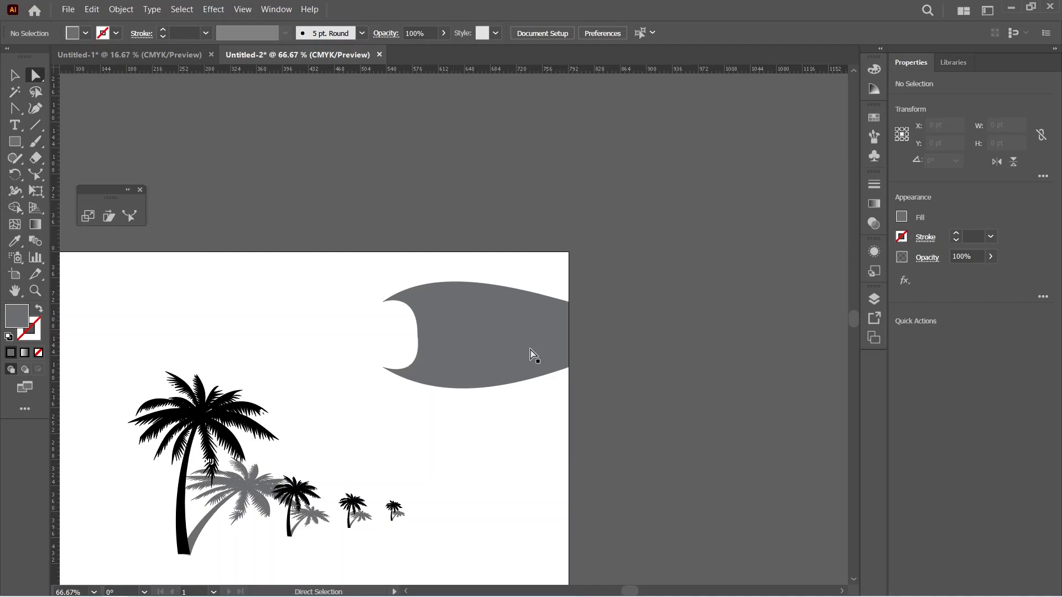
Step: Select the whole curved gray shape and delete it
key("v")
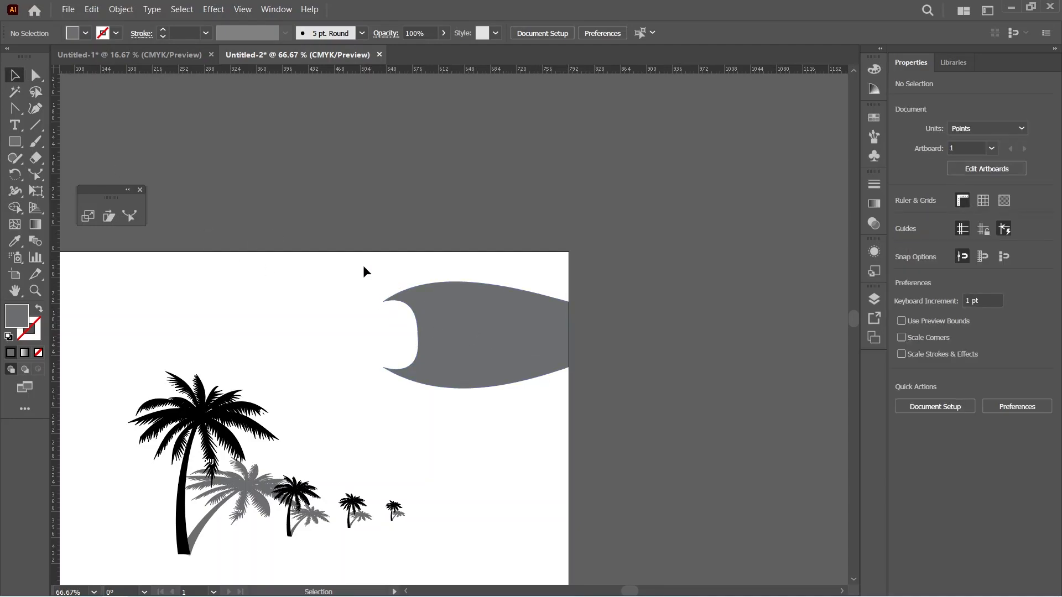
left_click_drag(362, 260, 490, 434)
key("Delete")
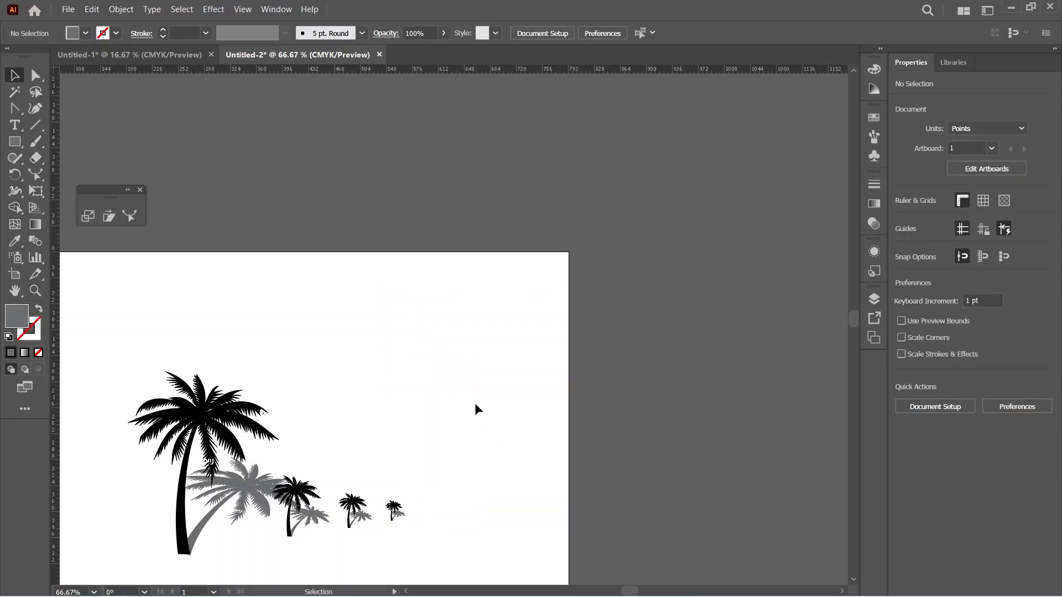
Step: Draw a tall rectangle about 118 by 251 pt near the artboard's right edge
scroll(474, 403, "down", 2)
left_click(15, 142)
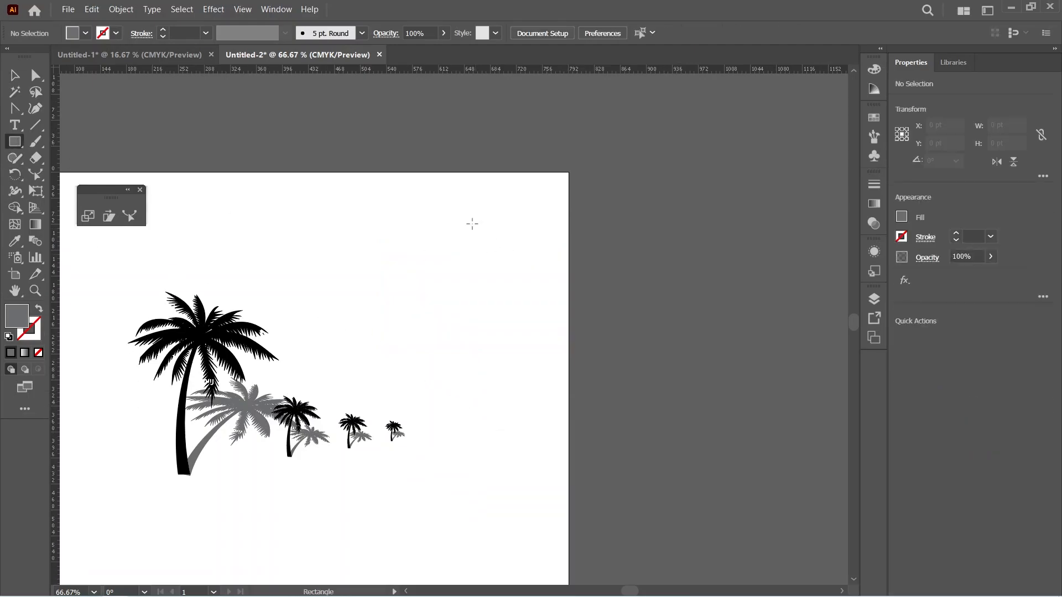
left_click_drag(472, 212, 557, 391)
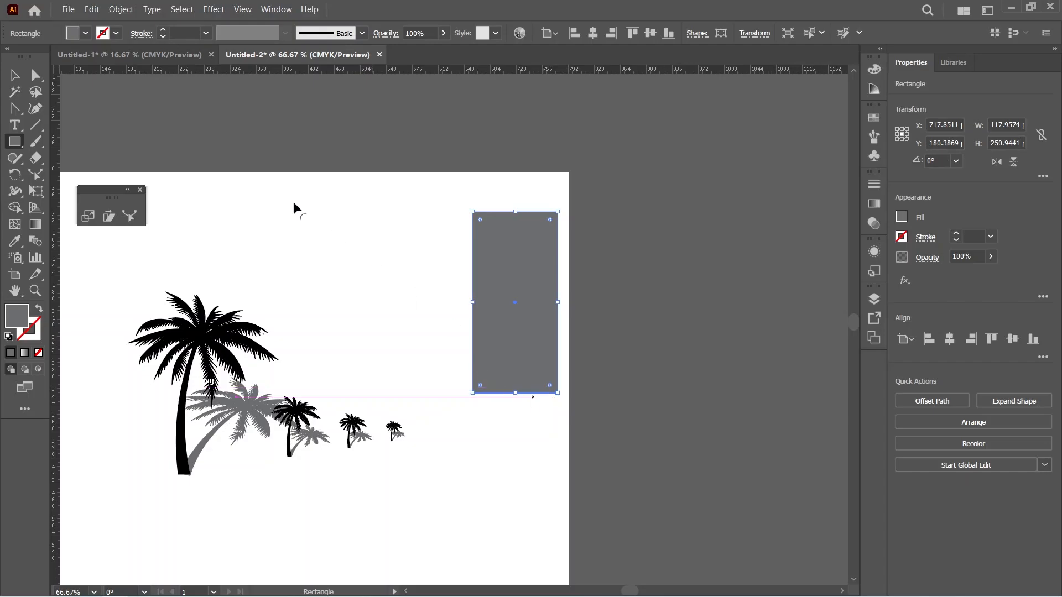
scroll(148, 227, "down", 1)
Step: Reshape the tall rectangle's left edge inward to a point at about X 690, Y 229 pt
left_click(129, 216)
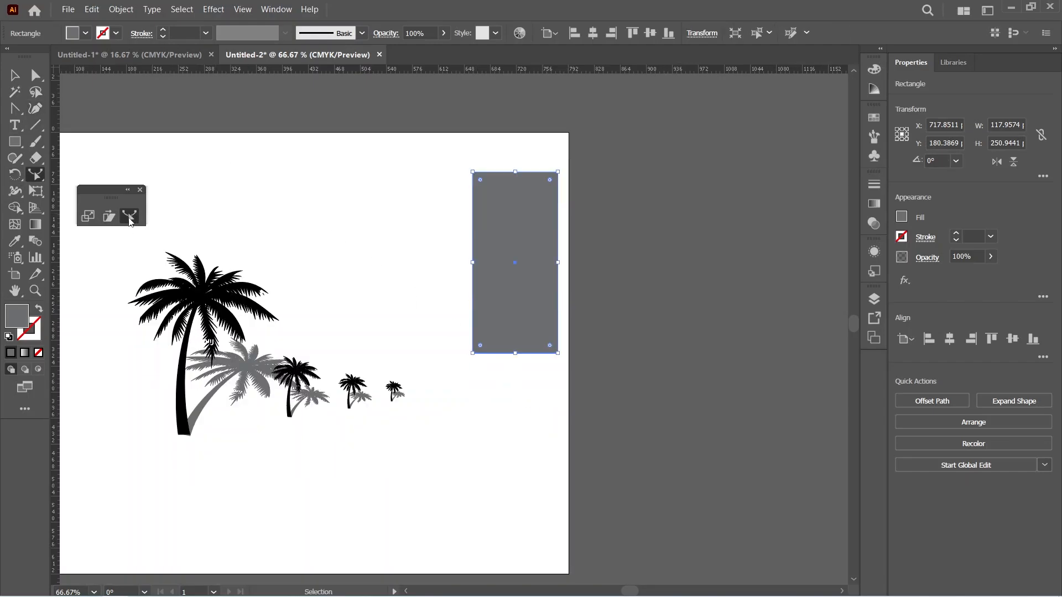
left_click(35, 75)
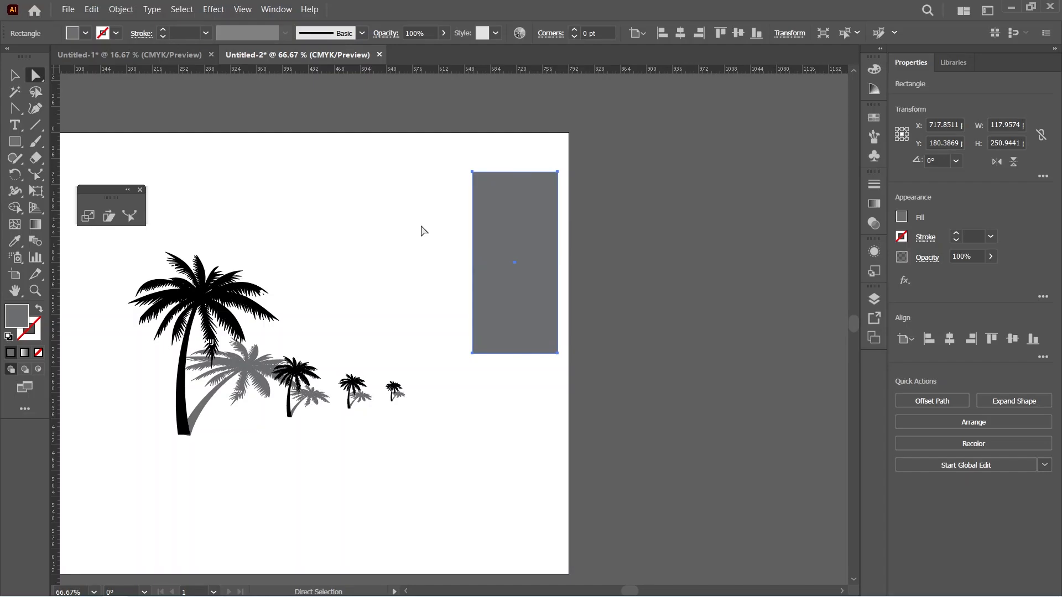
left_click_drag(421, 230, 473, 274)
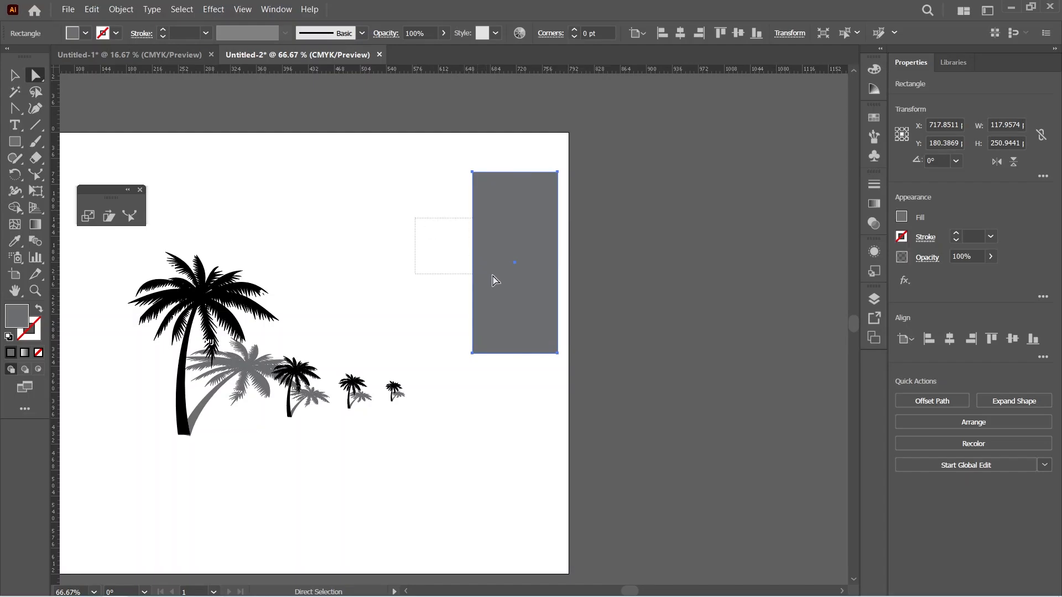
left_click(138, 213)
left_click_drag(473, 260, 478, 263)
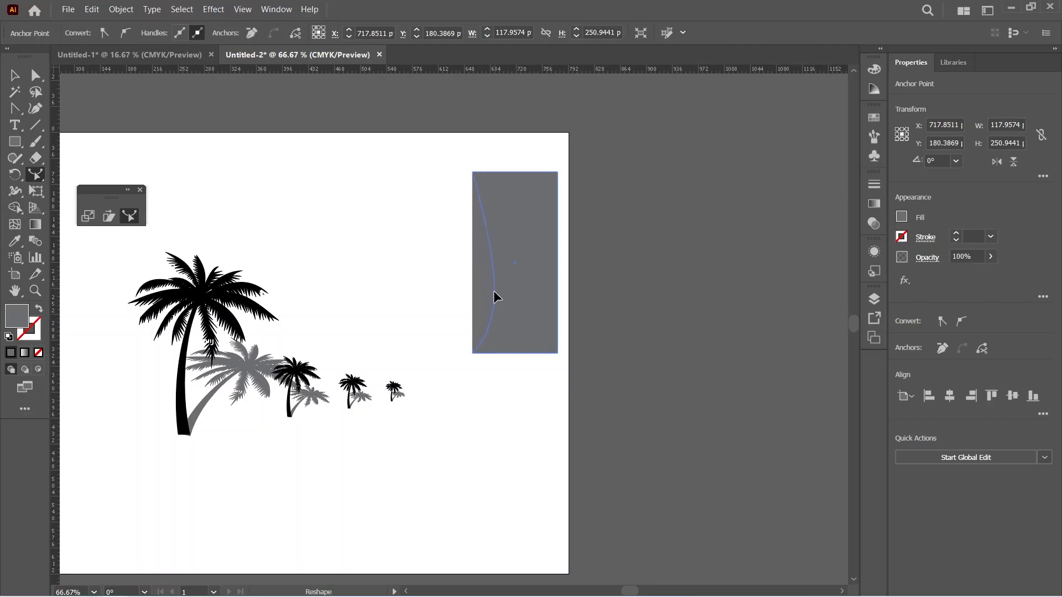
left_click_drag(493, 296, 494, 295)
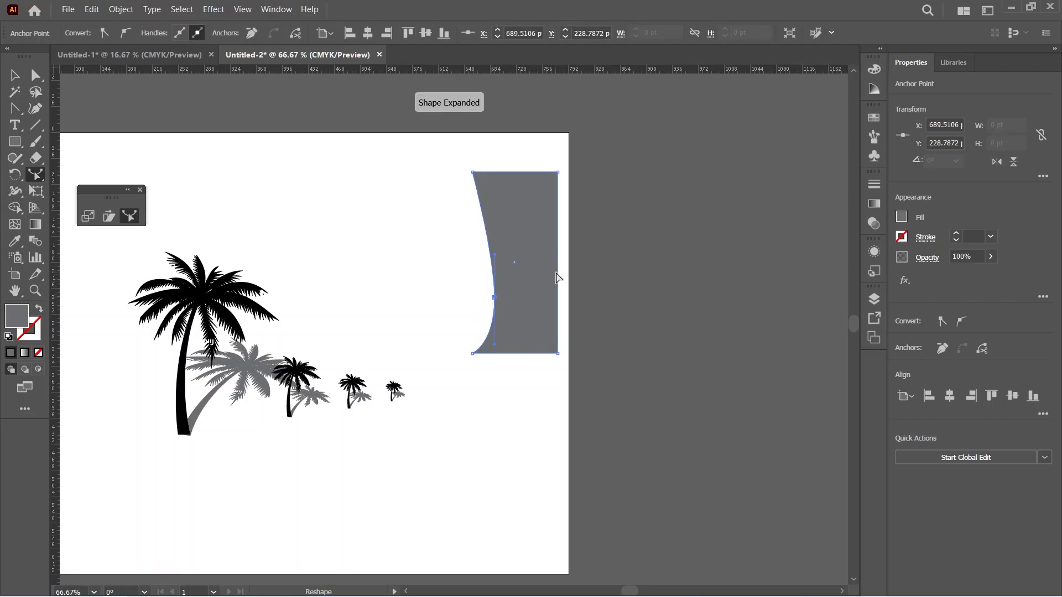
Step: Reshape the right edge of the tall shape inward to mirror the left curve and form a narrow waist
left_click(36, 74)
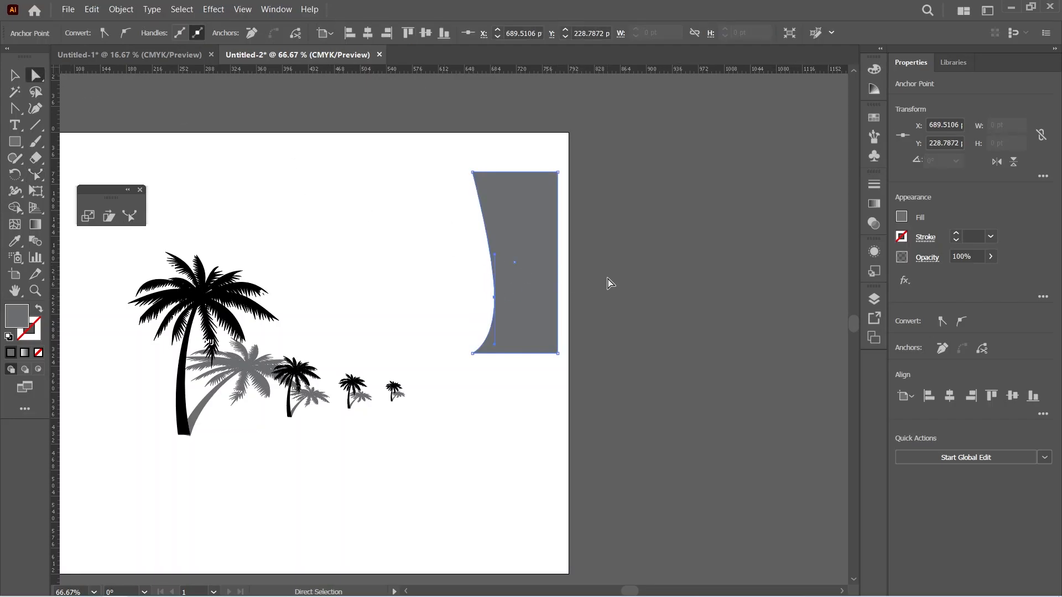
left_click(529, 293)
left_click(132, 217)
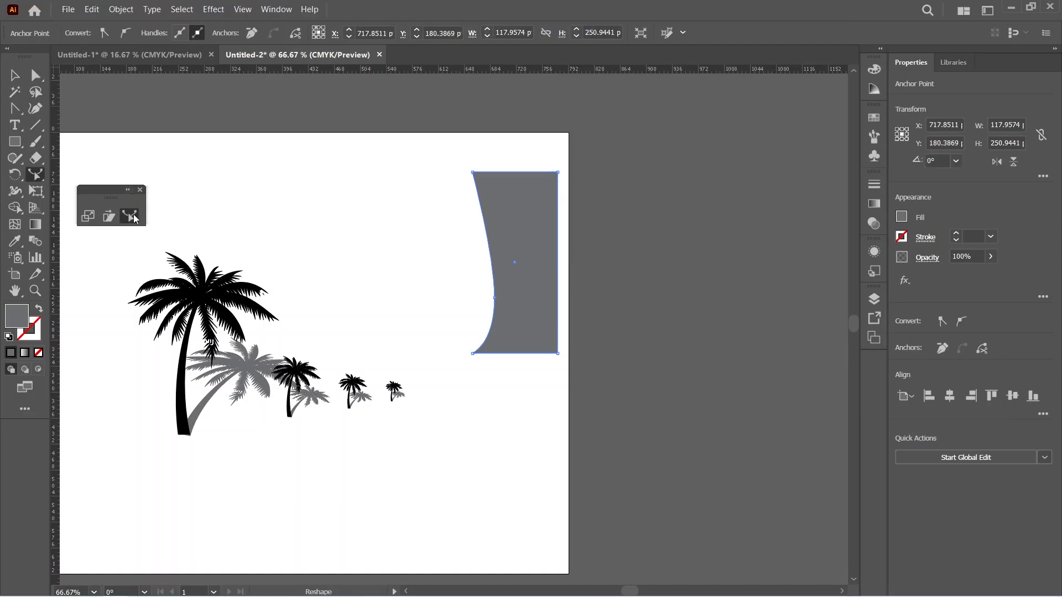
left_click_drag(558, 301, 535, 302)
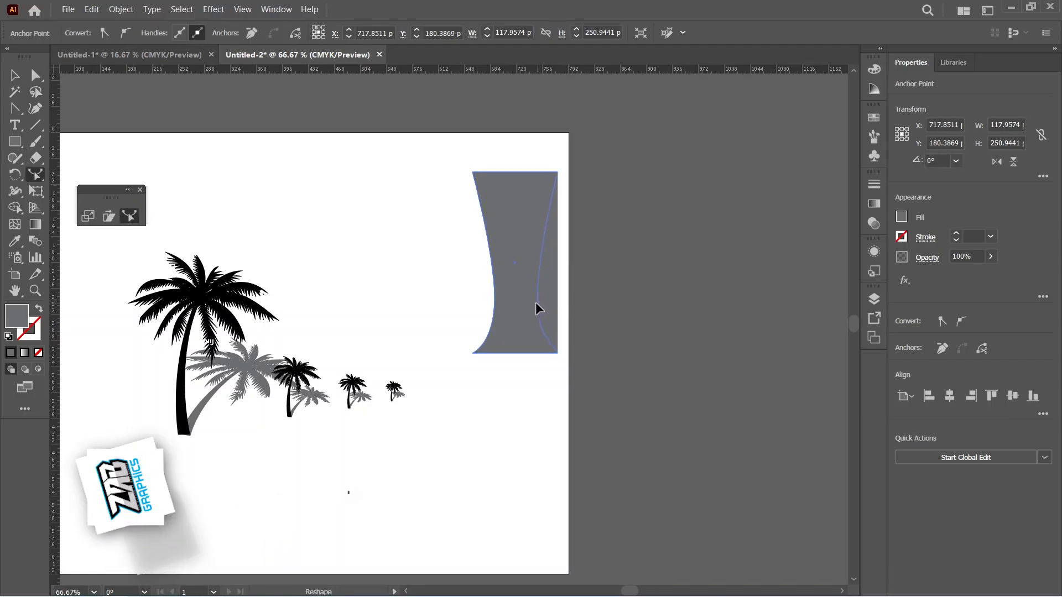
Step: Reshape the bottom edge of the tall shape upward to a point at about X 717, Y 295 pt
left_click(516, 354)
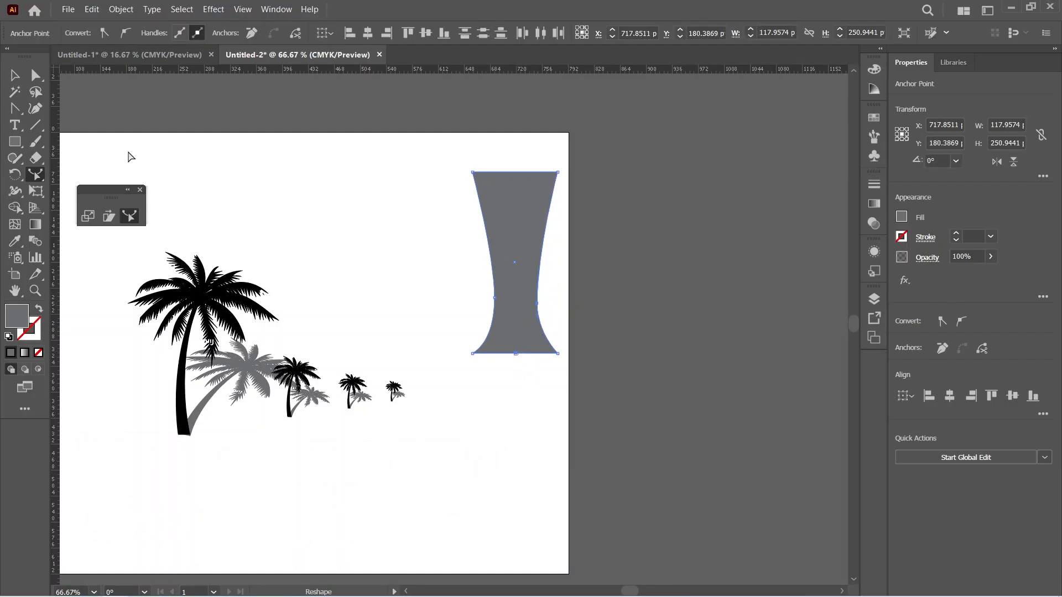
key("ctrl")
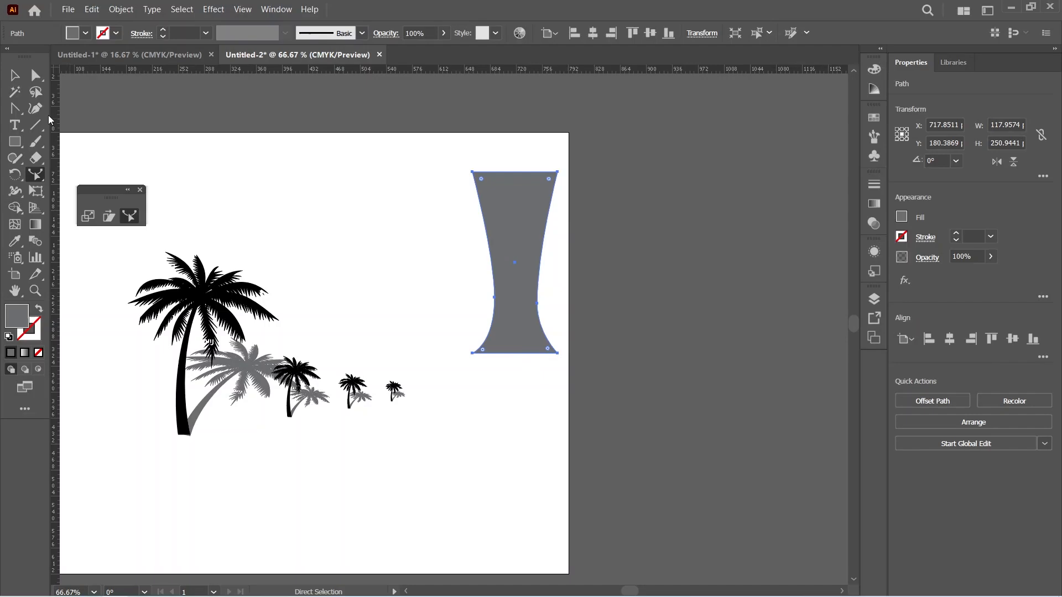
key("a")
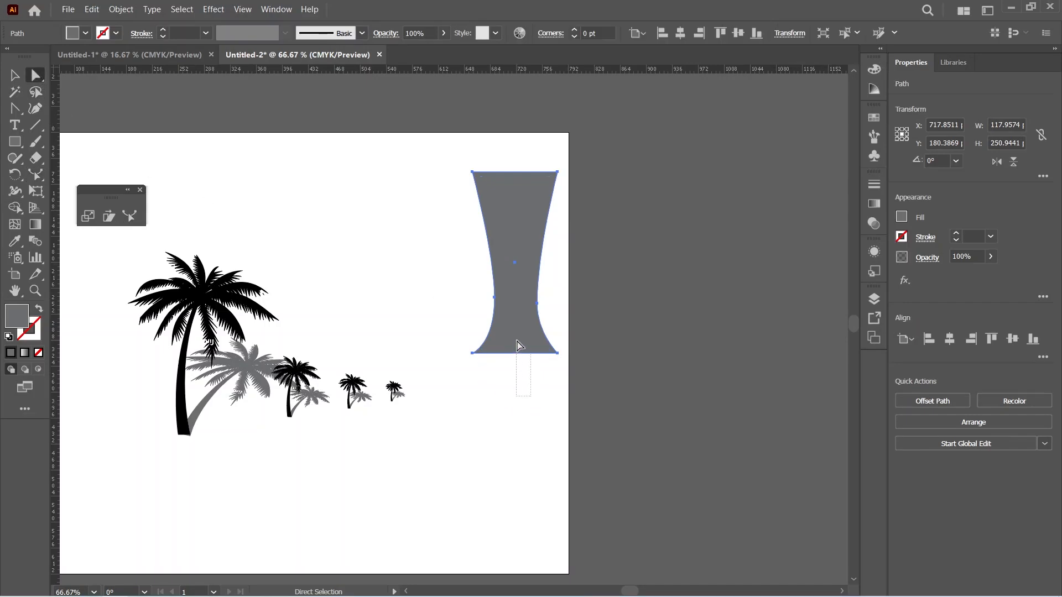
left_click(517, 354)
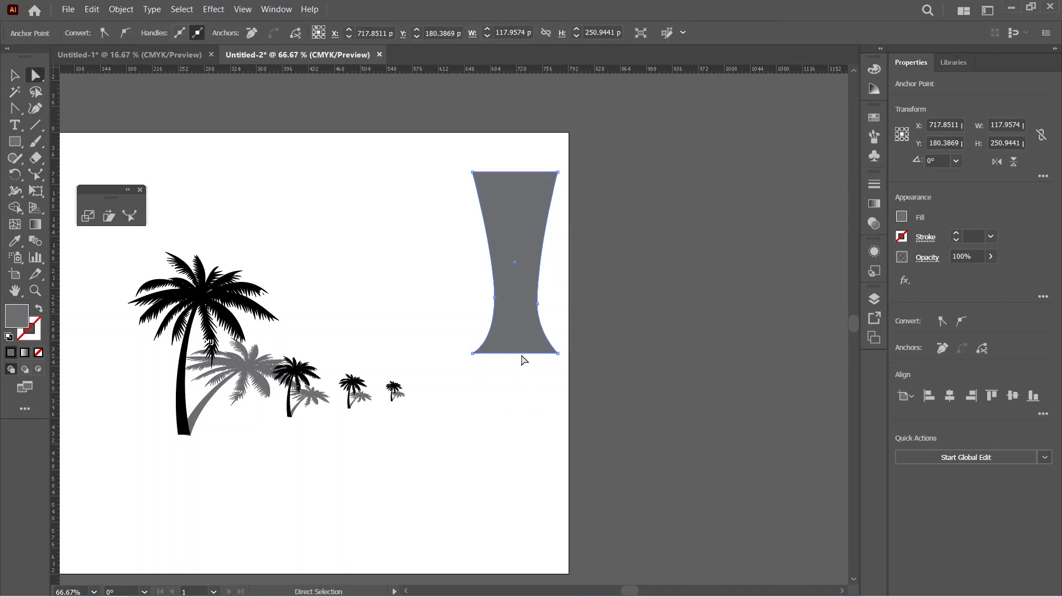
left_click(130, 216)
mouse_move(518, 356)
left_mouse_down()
mouse_move(514, 378)
mouse_move(514, 345)
left_mouse_up()
Step: Reshape the top edge of the tall shape downward to a point at about X 718, Y 69 pt, and deselect it
scroll(518, 379, "up", 1)
scroll(520, 383, "up", 2)
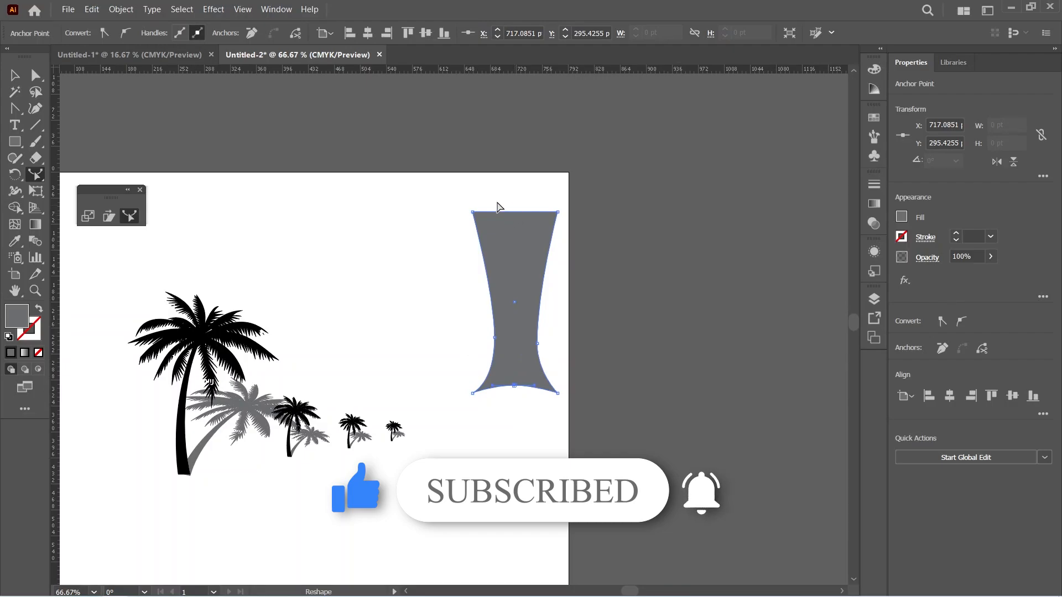
left_click(34, 74)
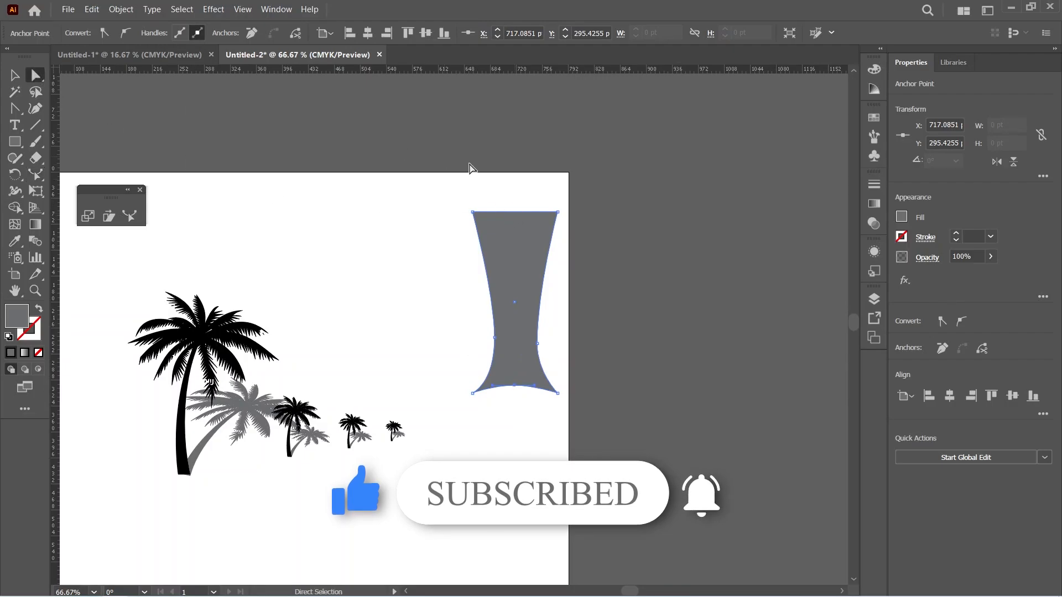
key("ctrl+z")
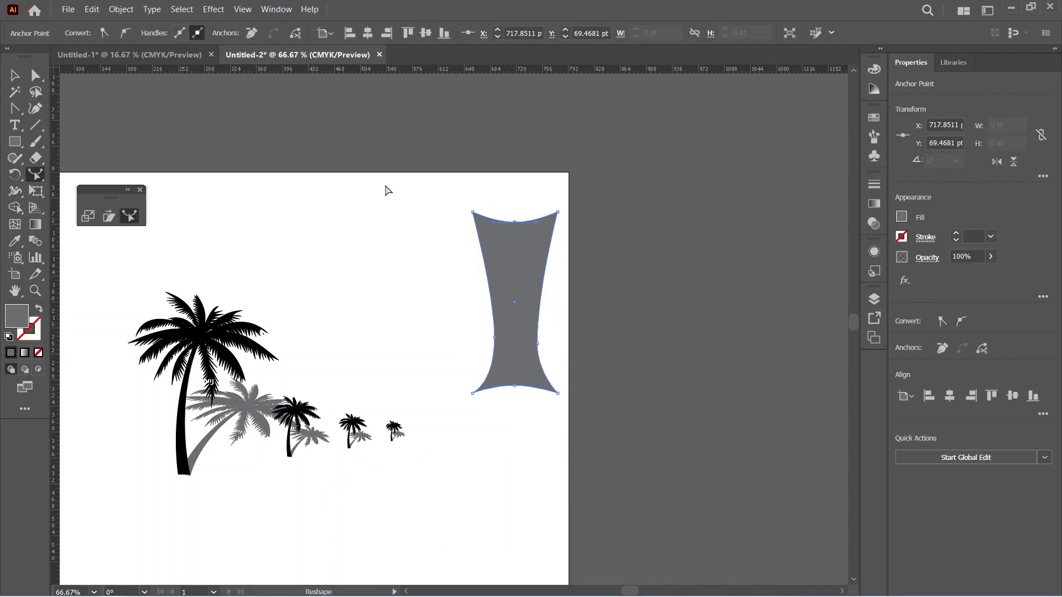
left_click(14, 74)
left_click(258, 216)
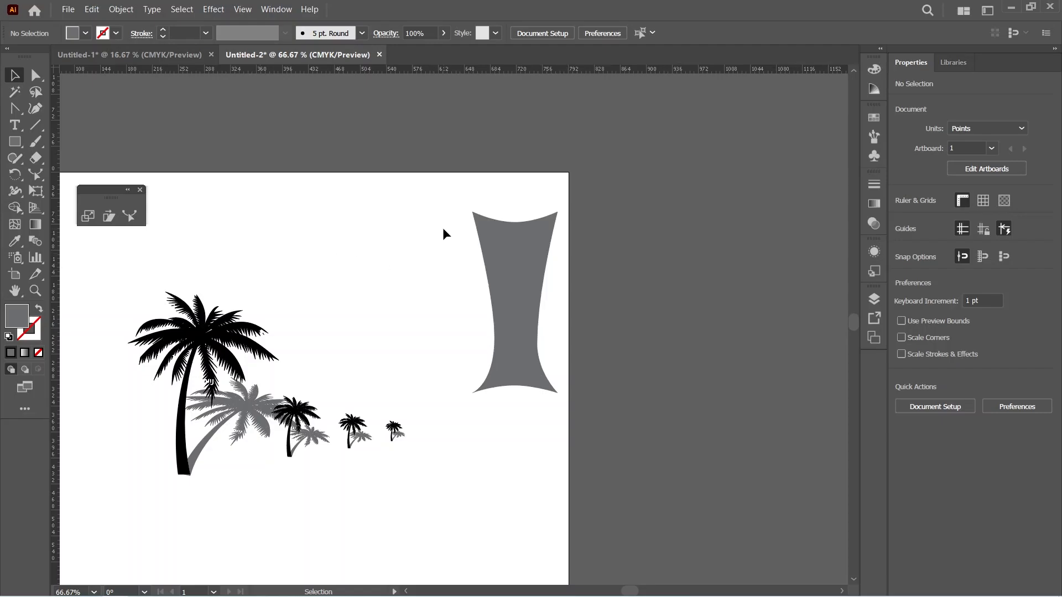
Step: Switch to the Untitled-1 document and draw a green square about 244 pt wide in the upper part of the artboard
right_click(379, 174)
left_click(265, 231)
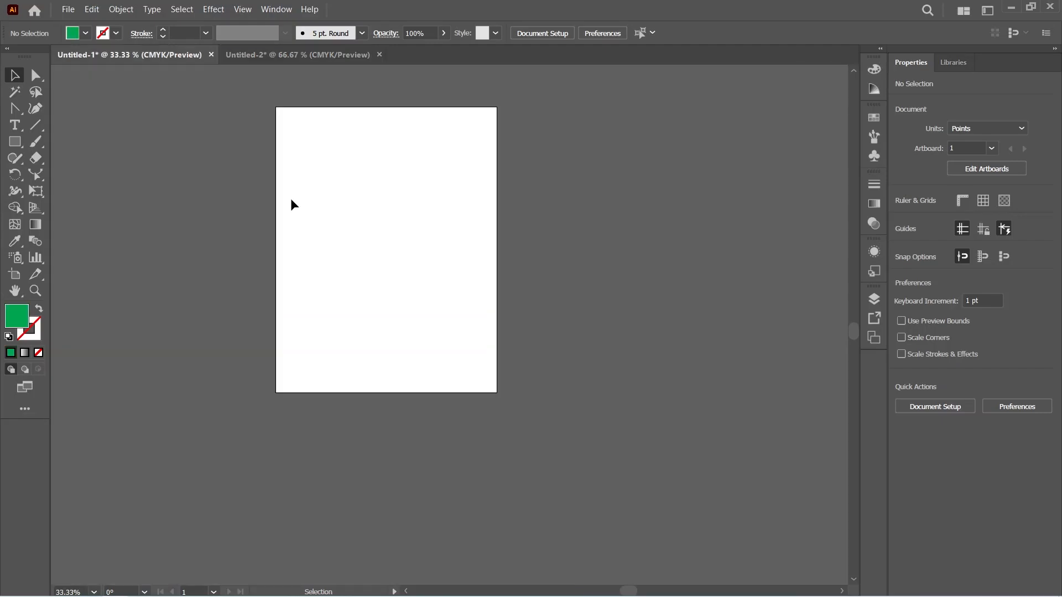
left_click(36, 191)
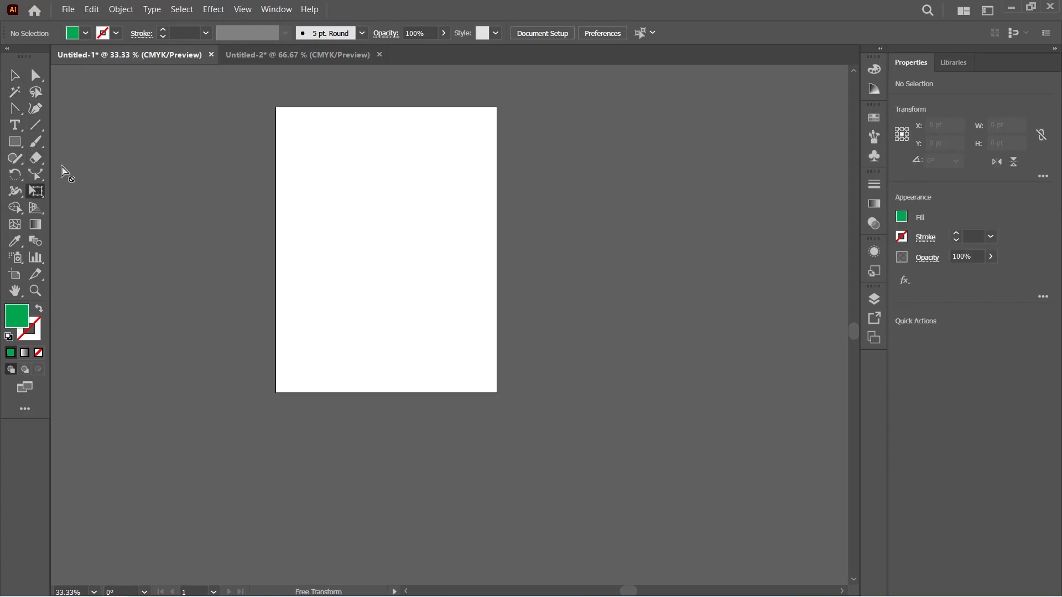
left_click(15, 141)
left_click_drag(339, 155, 427, 243)
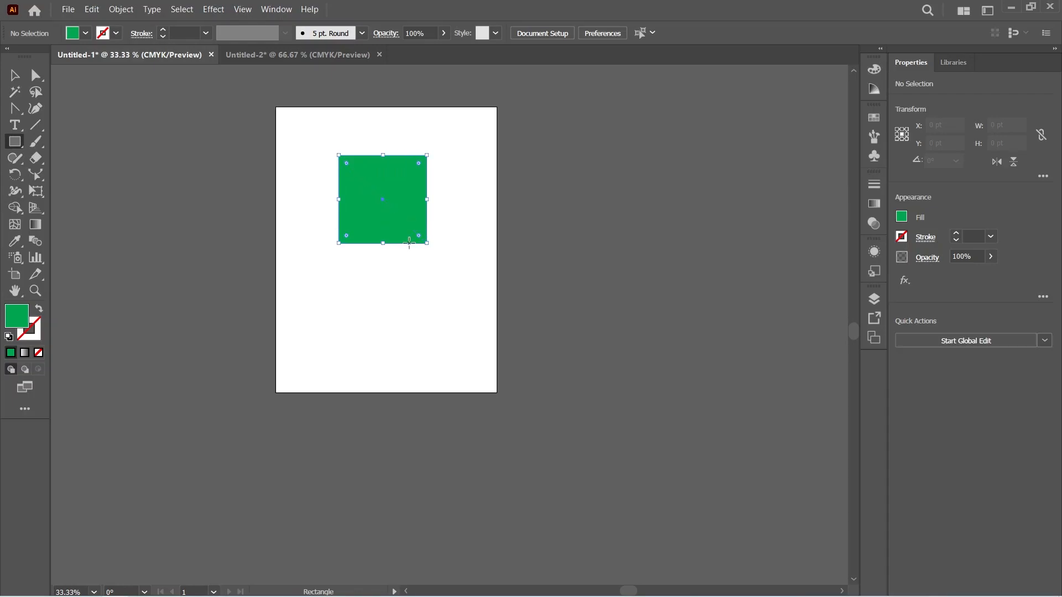
Step: Slant the green square with Free Transform by its top and right sides into a parallelogram about 355 by 233 pt
left_click(40, 194)
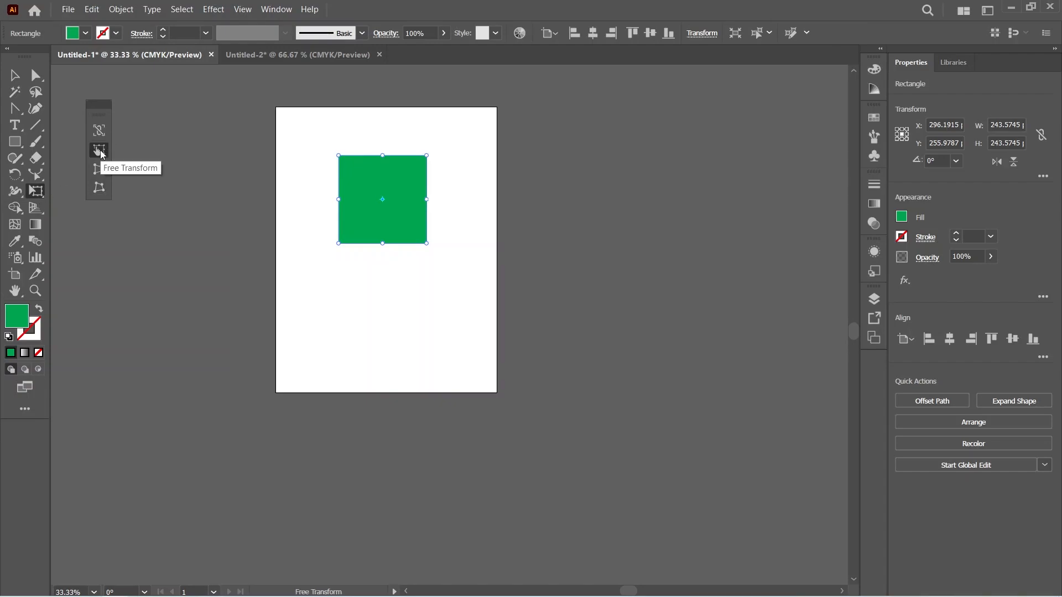
mouse_move(382, 156)
left_mouse_down()
mouse_move(414, 156)
mouse_move(375, 160)
left_mouse_up()
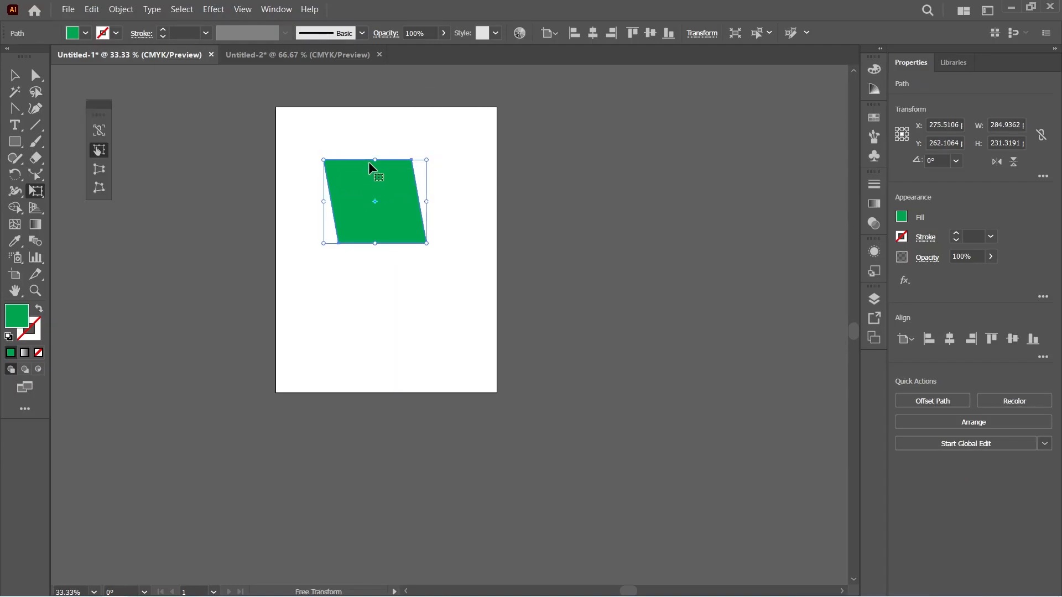
left_click_drag(375, 158, 433, 161)
mouse_move(470, 202)
left_mouse_down()
mouse_move(476, 166)
mouse_move(469, 207)
left_mouse_up()
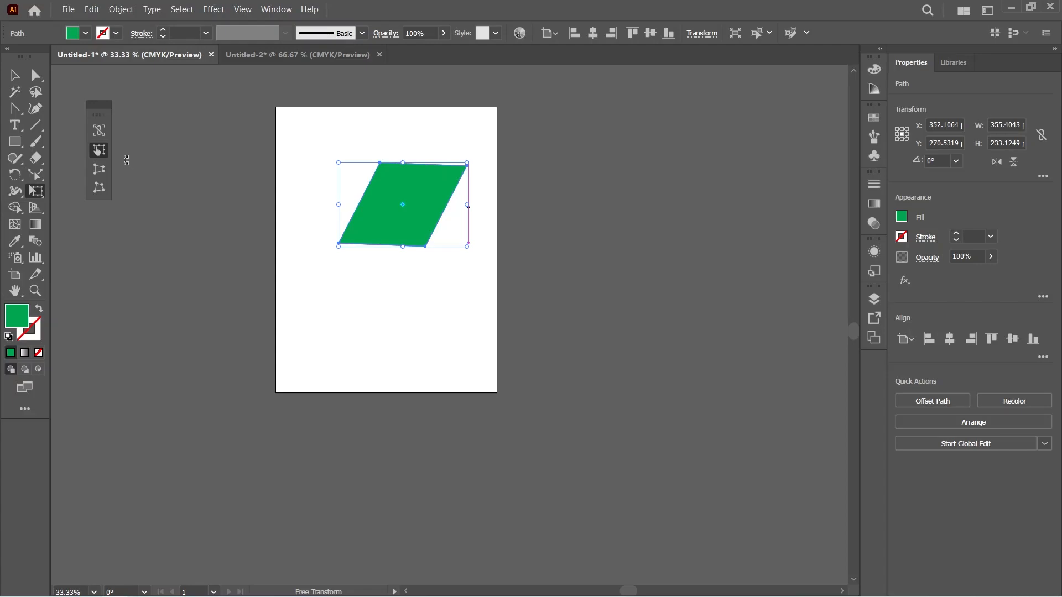
Step: Undo the slanting of the green parallelogram back to the square and turn on Free Transform's Perspective Distort
left_click(101, 173)
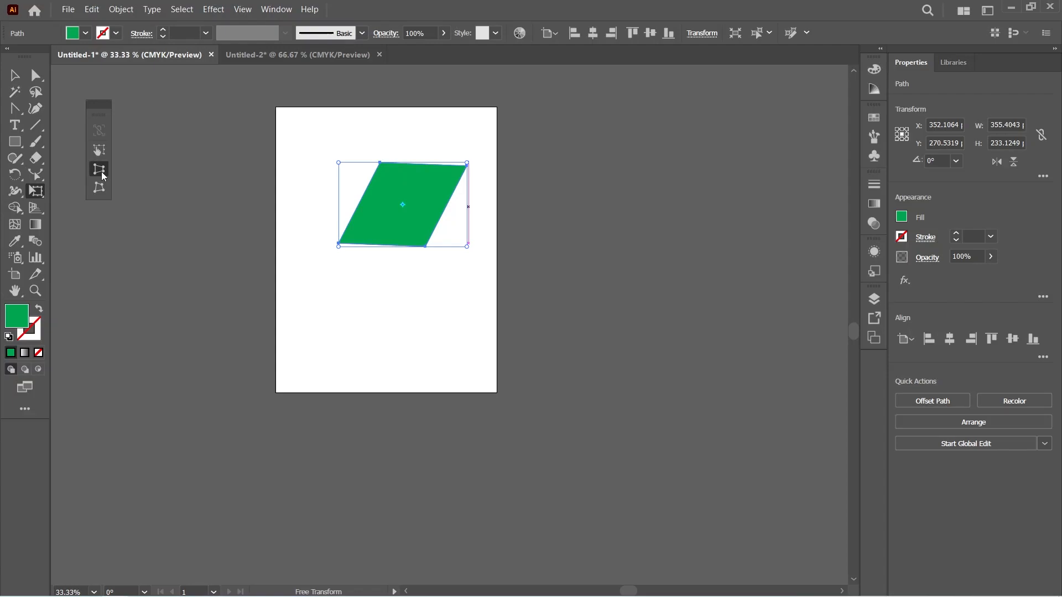
key("ctrl+z")
key("ctrl+z")
key("ctrl+z")
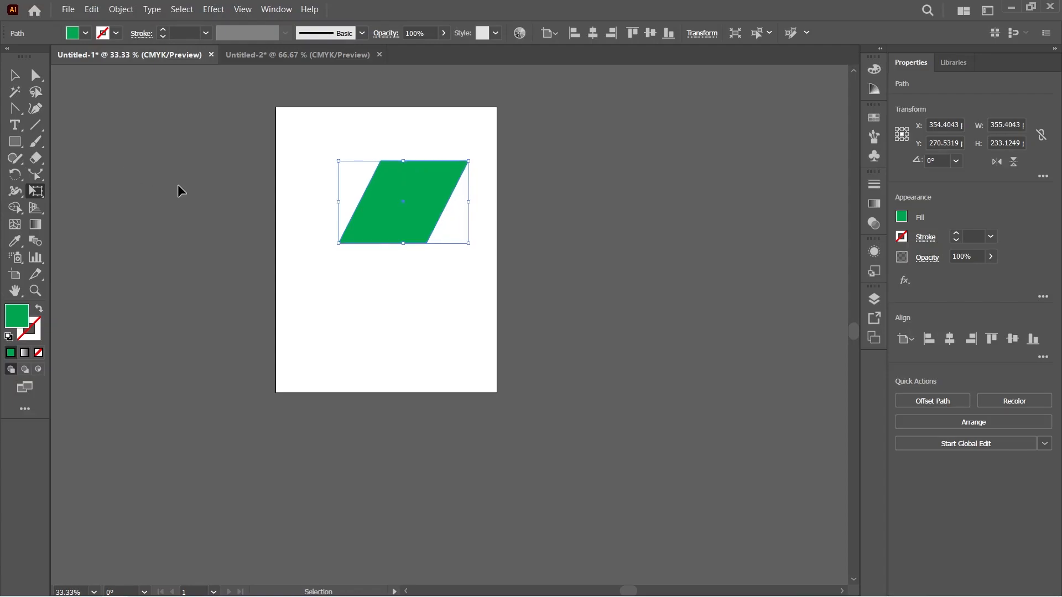
key("e")
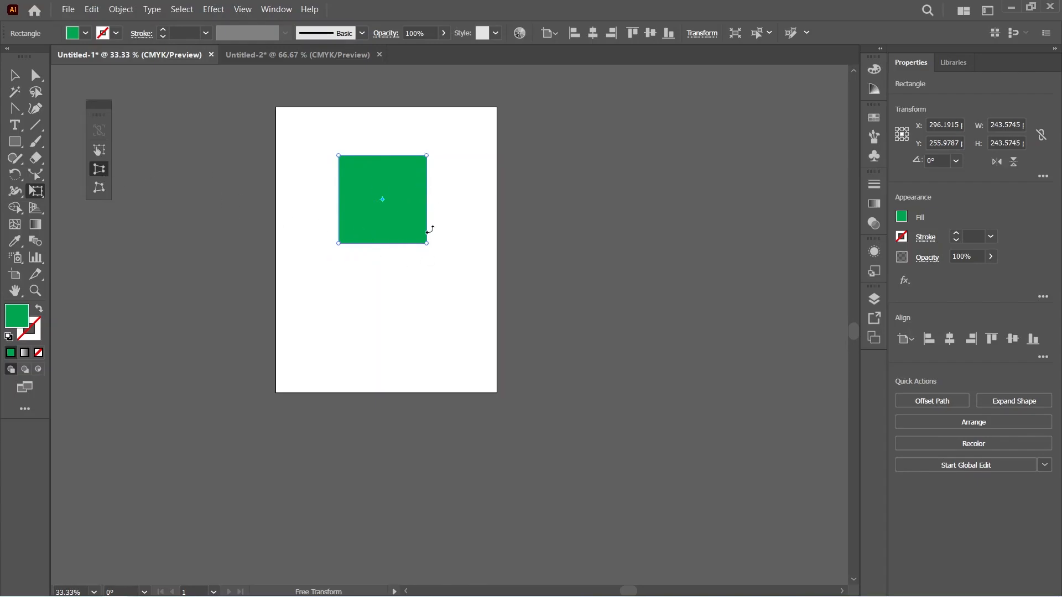
Step: Try perspective-distorting the green square by narrowing its right side and then its top edge, and undo the changes
mouse_move(428, 244)
left_mouse_down()
mouse_move(441, 230)
mouse_move(428, 223)
left_mouse_up()
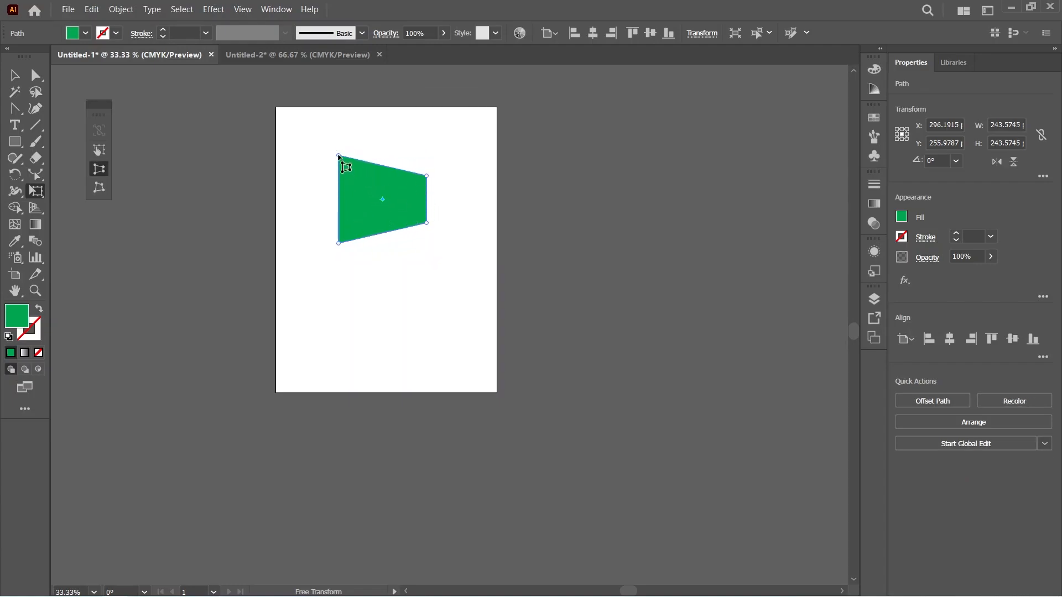
left_click_drag(339, 157, 372, 162)
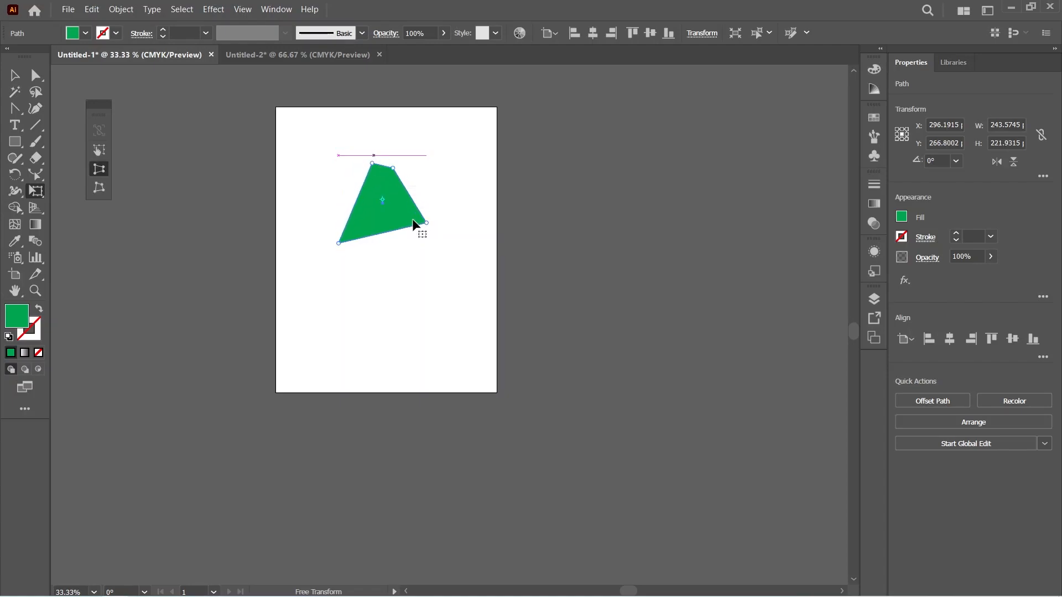
key("ctrl+z")
key("ctrl+z")
key("ctrl+z")
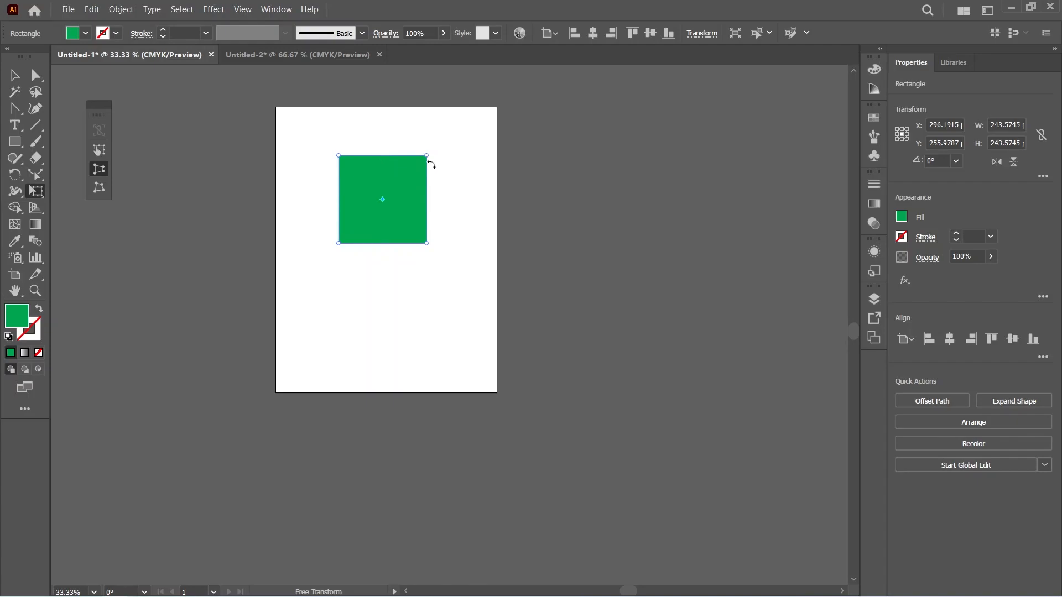
Step: Try flaring the green square's right side to about 461 pt and its bottom edge outward with Perspective Distort, undoing each attempt
left_click_drag(420, 152, 418, 115)
key("ctrl+z")
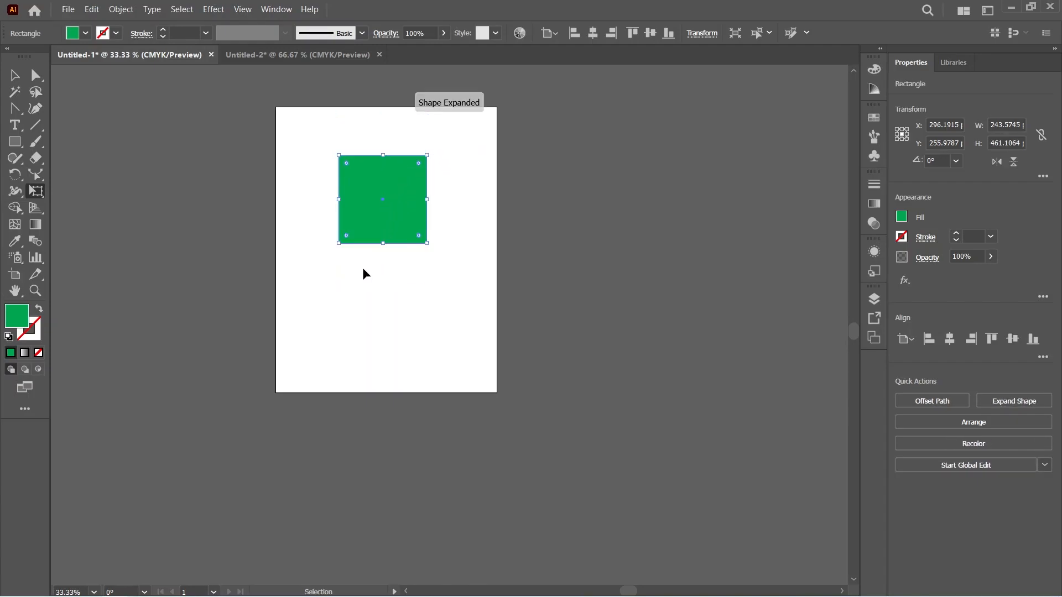
mouse_move(339, 244)
left_mouse_down()
mouse_move(329, 301)
mouse_move(326, 243)
left_mouse_up()
key("ctrl+z")
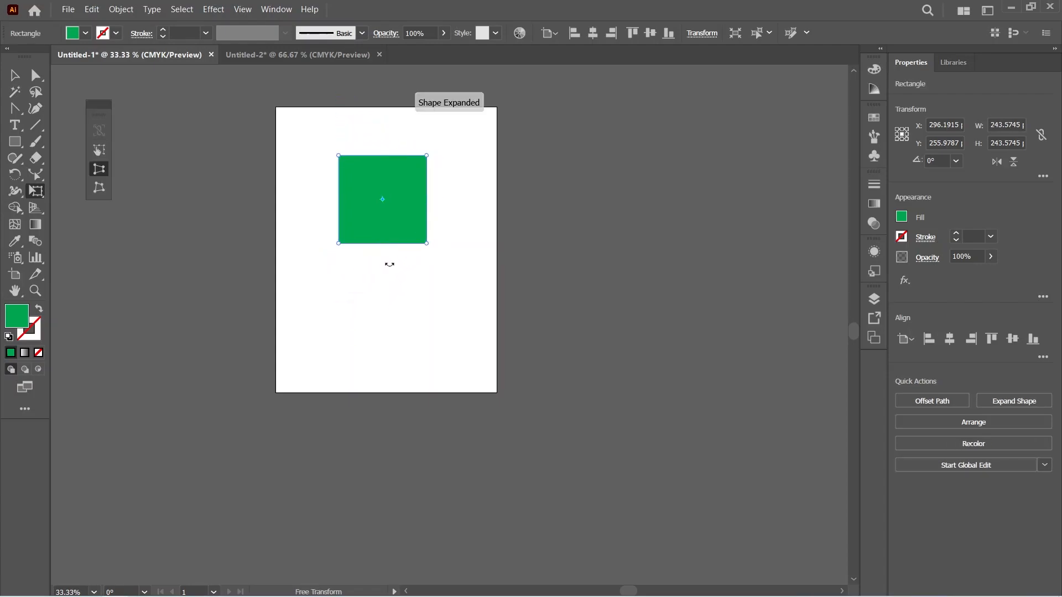
Step: Try widening the green square's bottom edge to about 1662 pt with Perspective Distort on its bottom anchor points, and undo it
left_click(35, 75)
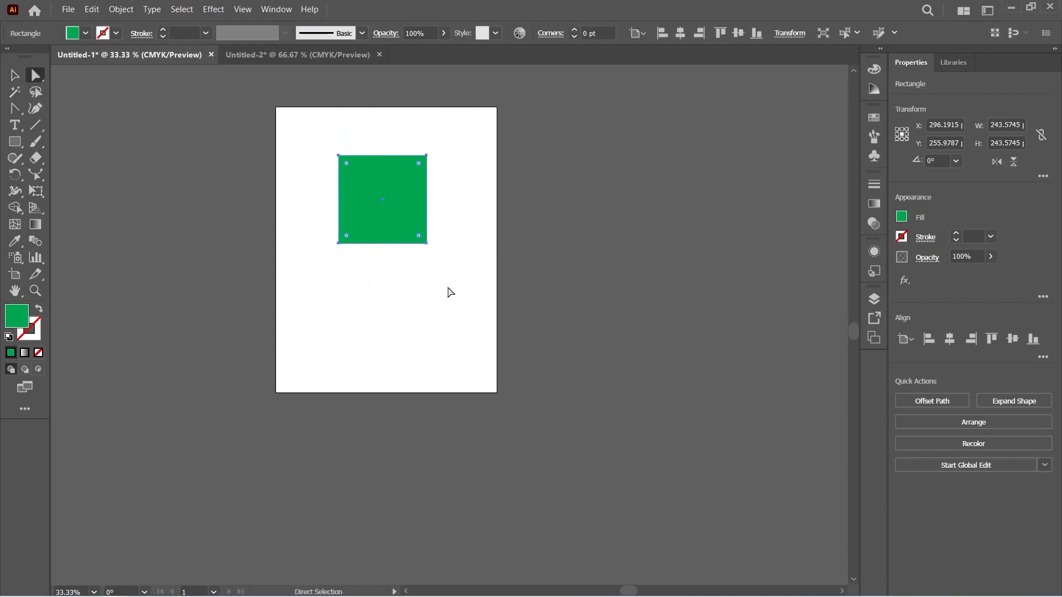
left_click_drag(449, 288, 238, 213)
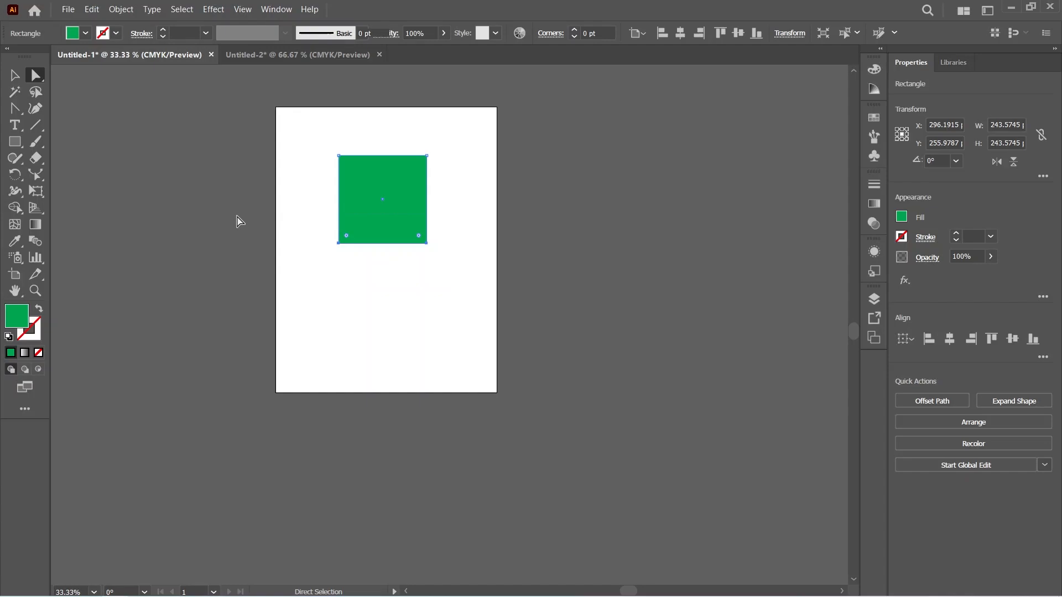
left_click(36, 191)
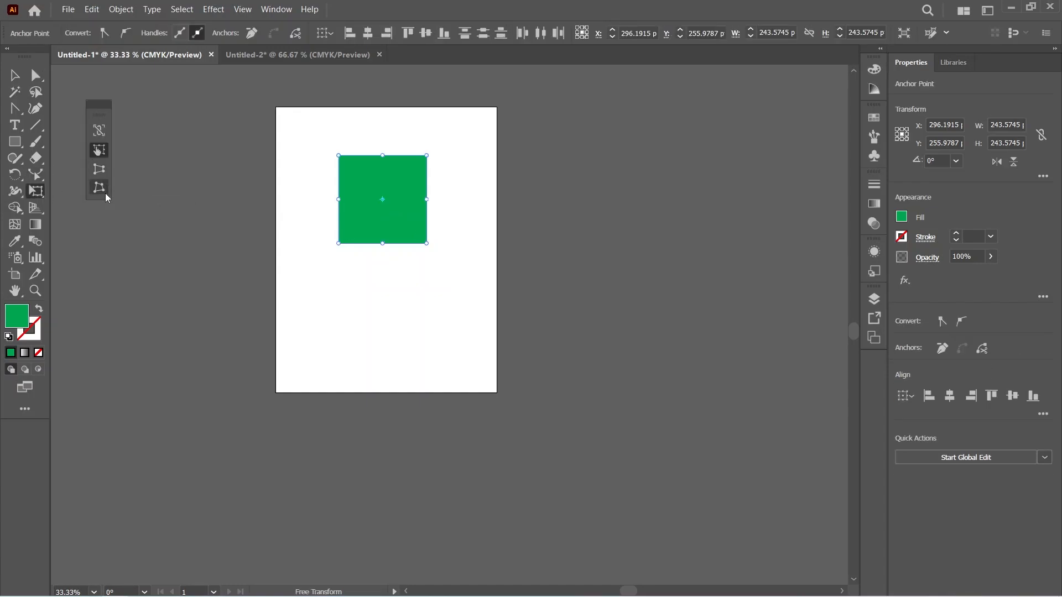
left_click(103, 170)
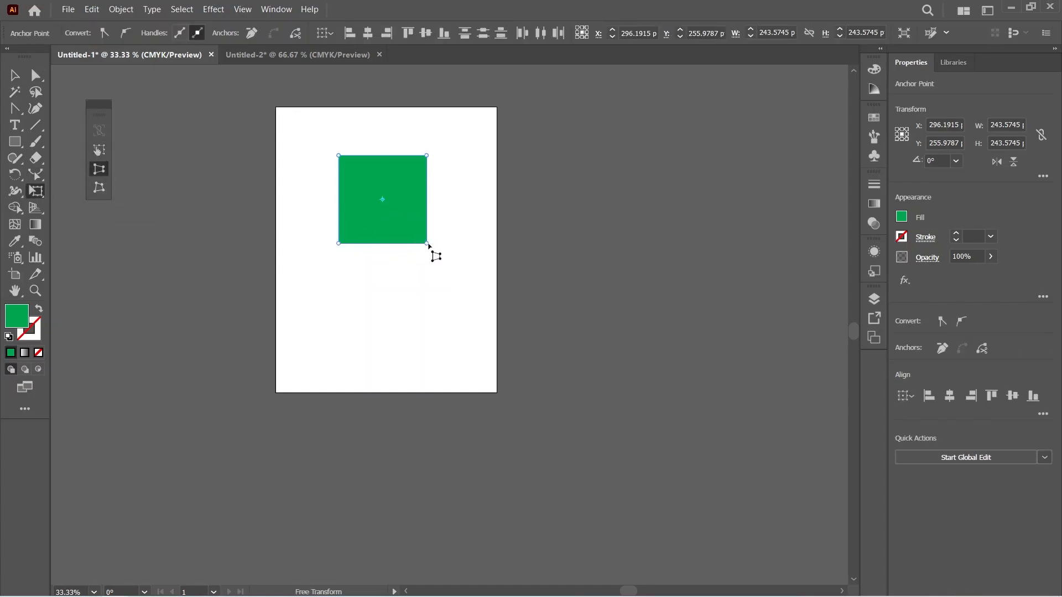
left_click_drag(428, 244, 683, 399)
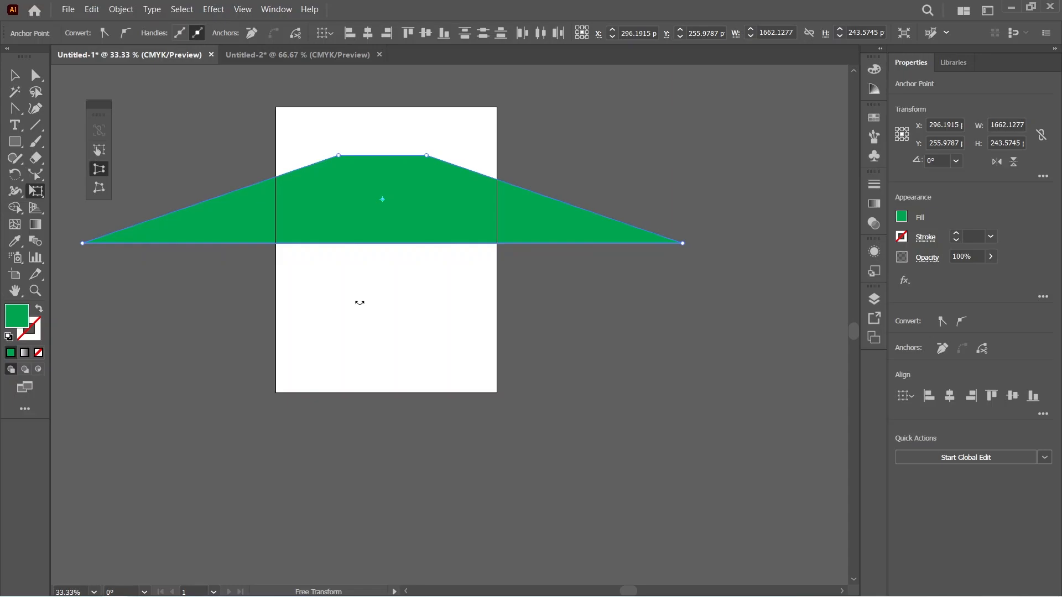
key("ctrl+z")
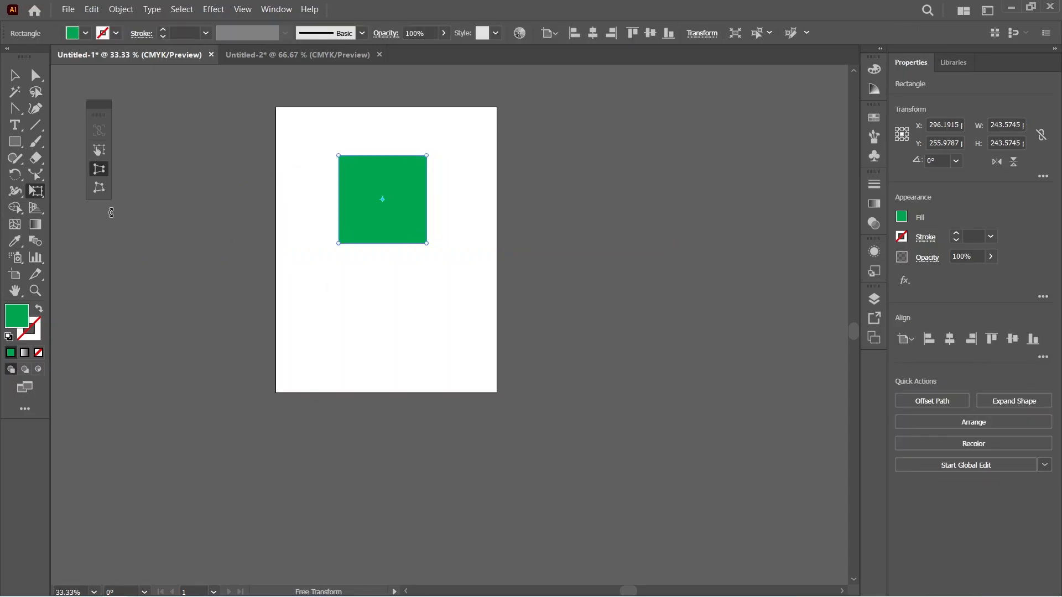
Step: Free-distort the green square's bottom-right and top-left corners outward to about 501 by 417 pt, and start Puppet Warp on it
left_click(97, 190)
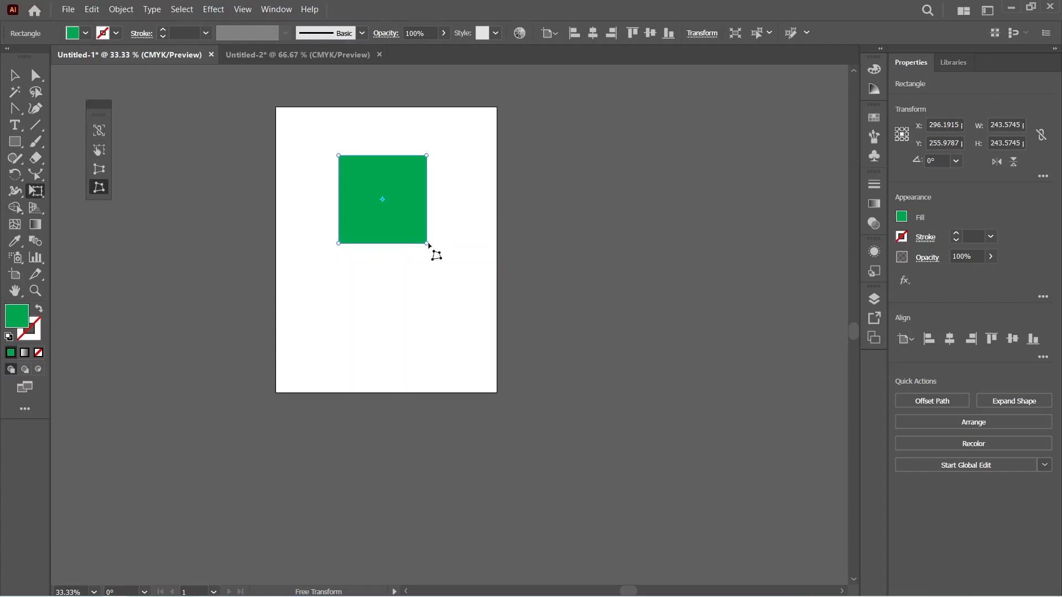
left_click_drag(427, 247, 481, 284)
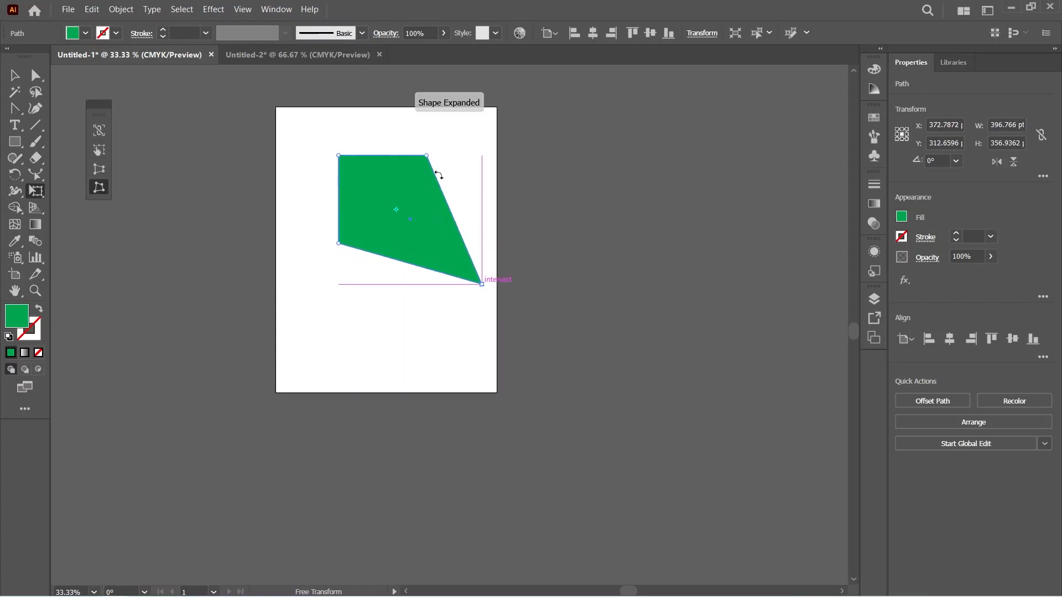
left_click_drag(338, 156, 301, 134)
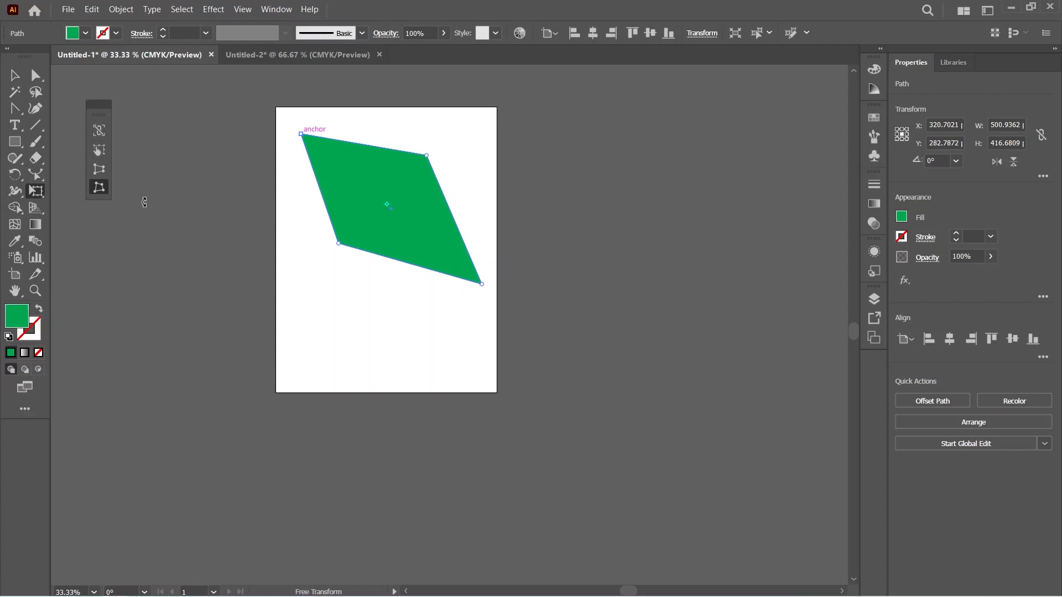
left_click_drag(41, 191, 71, 208)
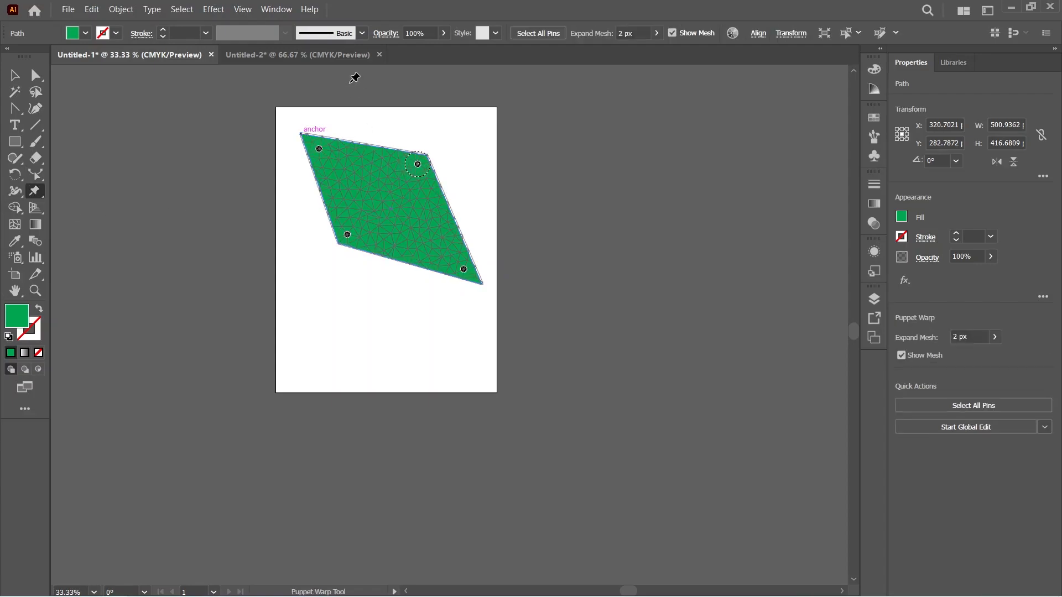
Step: Switch to the Untitled-2 document and copy the largest palm tree with its slanted shadow
left_click(260, 55)
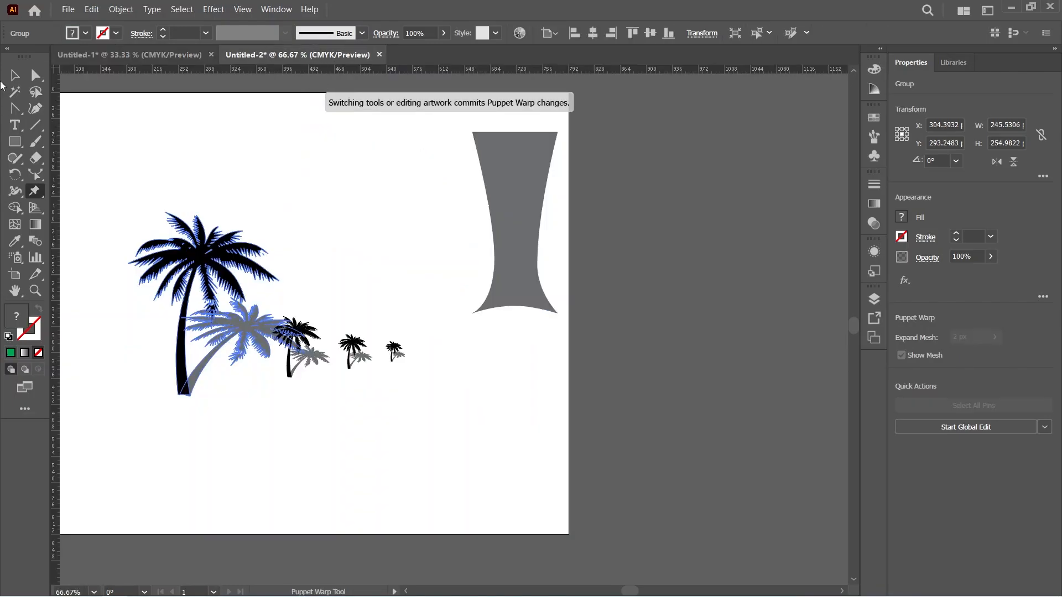
left_click(15, 76)
left_click(142, 195)
left_click(184, 371)
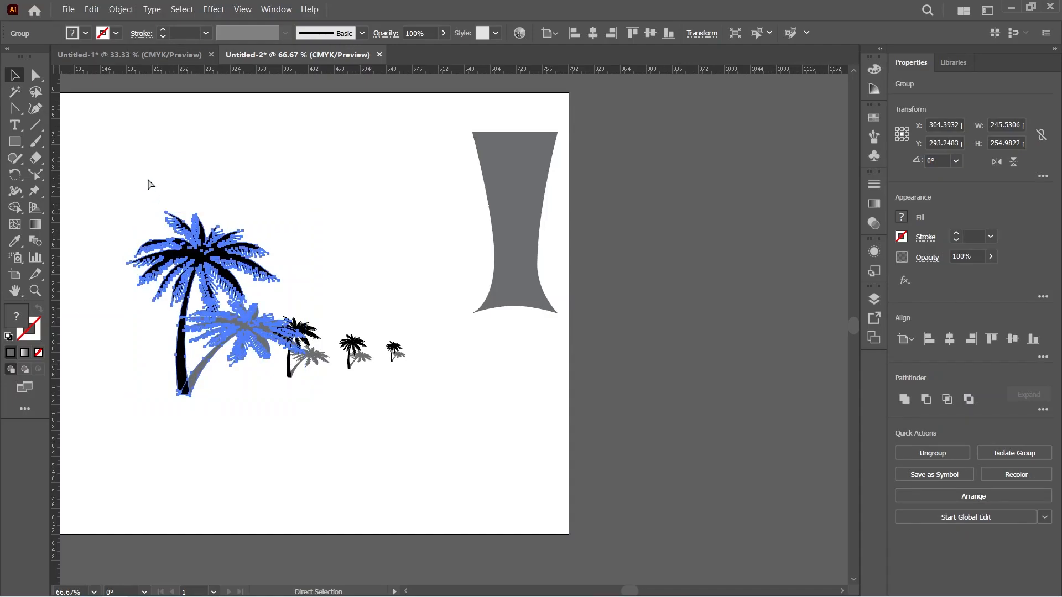
Step: Return to the Untitled-1 document and delete the distorted green shape
left_click(134, 55)
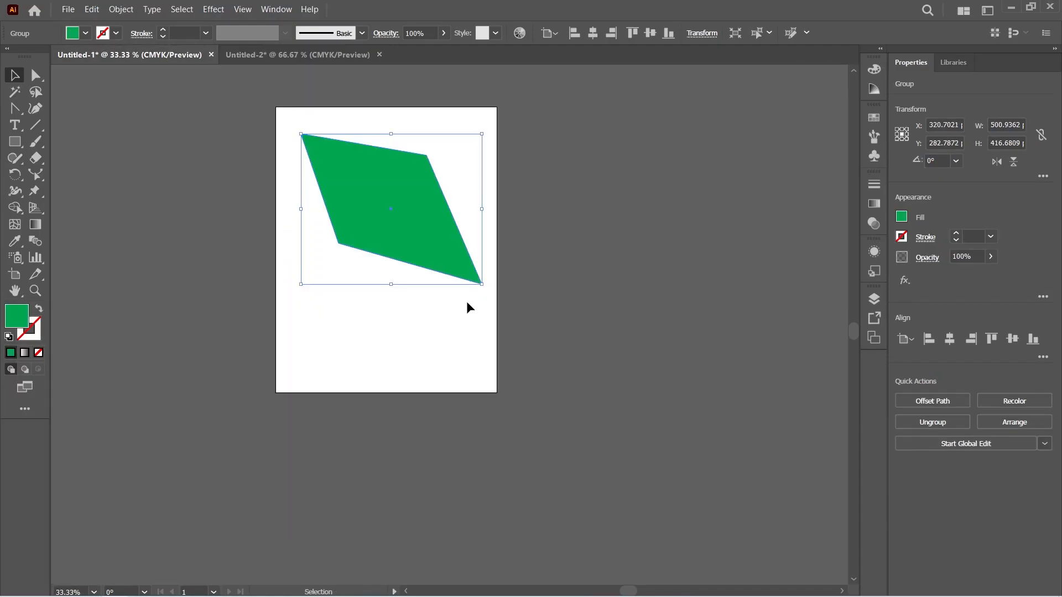
key("Delete")
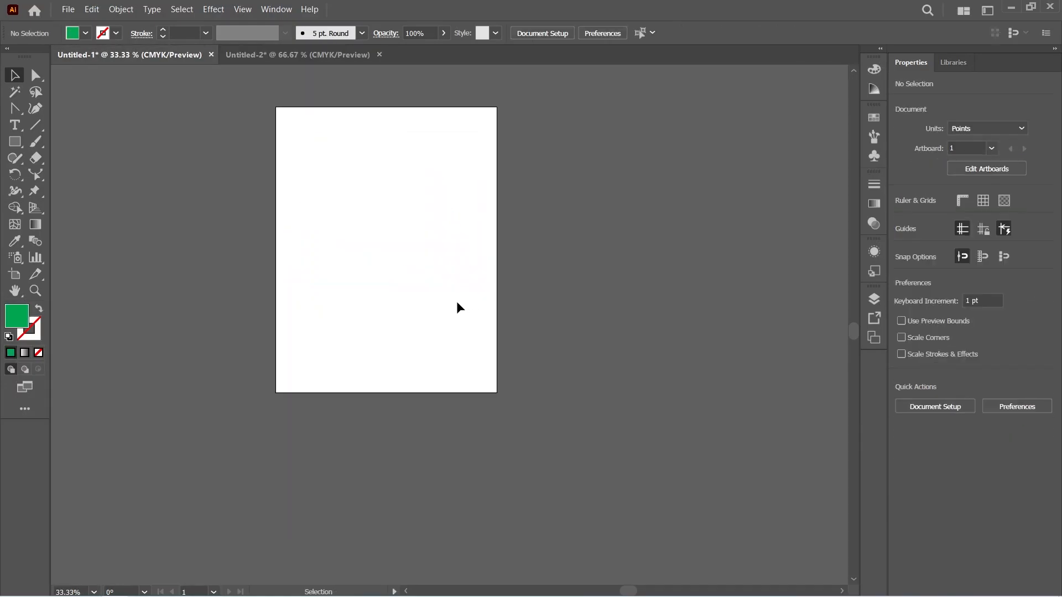
key("a")
Step: Paste the palm tree group into the artboard's upper-left area, enlarge it to about 572 by 670 pt, and deselect it
key("ctrl+v")
left_click_drag(459, 308, 328, 166)
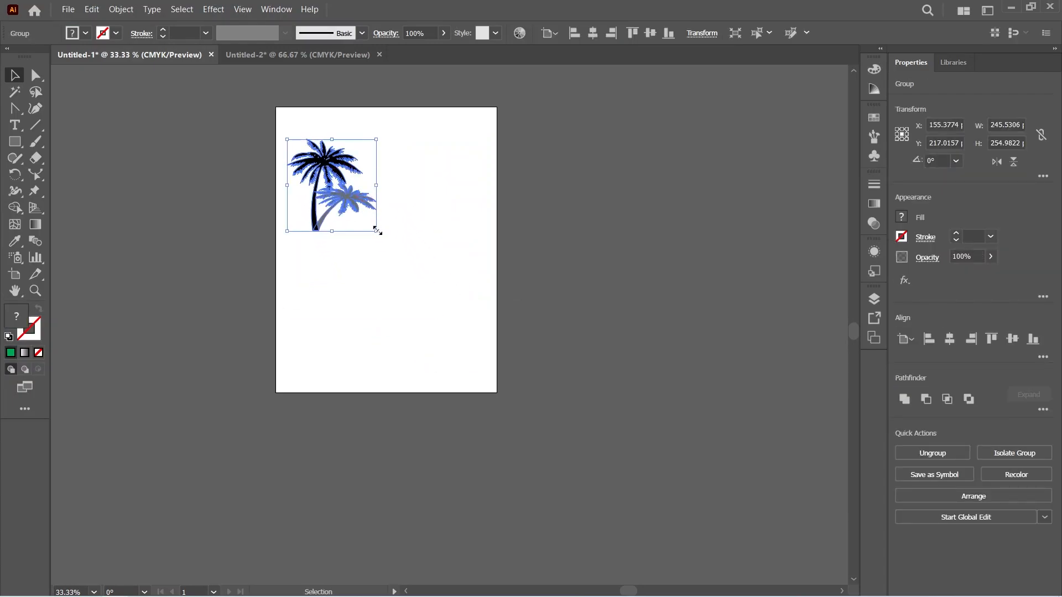
left_click_drag(379, 231, 501, 388)
left_click(73, 106)
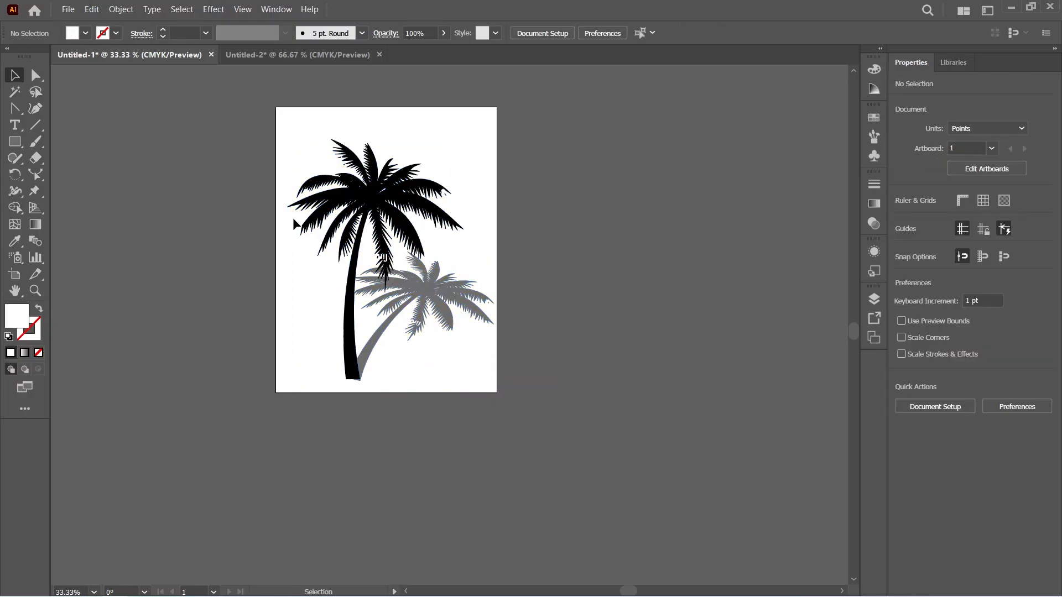
Step: Select the enlarged palm tree group and start Puppet Warp on it
left_click_drag(303, 145, 398, 358)
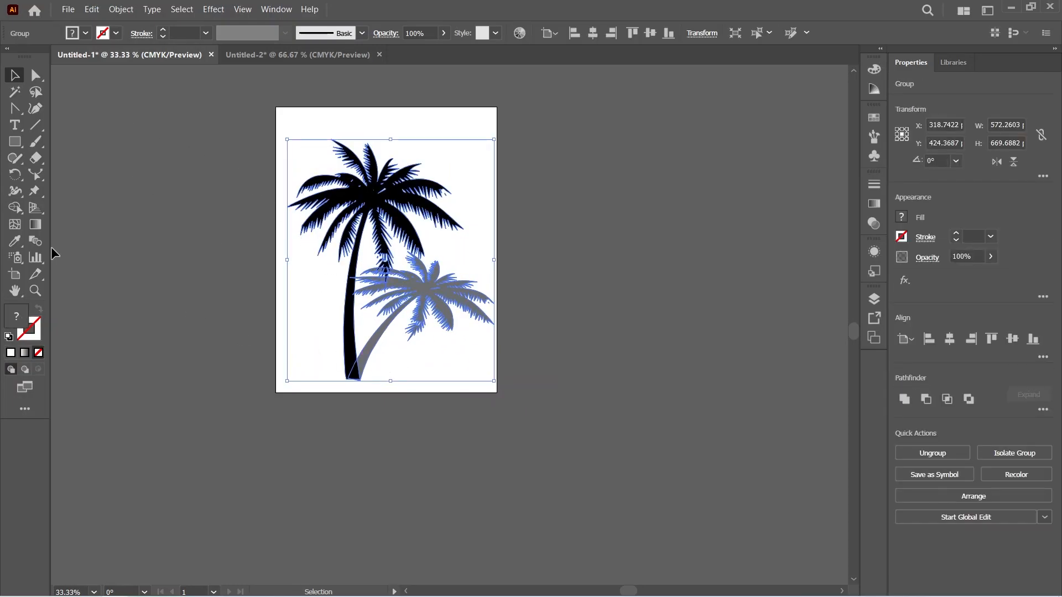
left_click(35, 192)
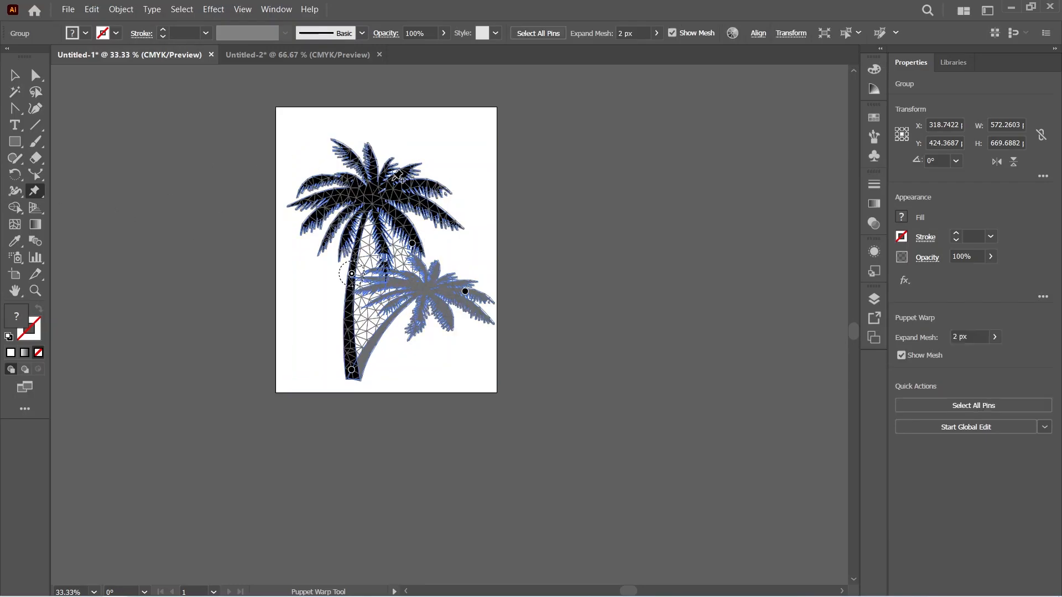
Step: Try adding a warp pin at the palm's crown and bending the trunk around its middle pin, undoing both
left_click(366, 196)
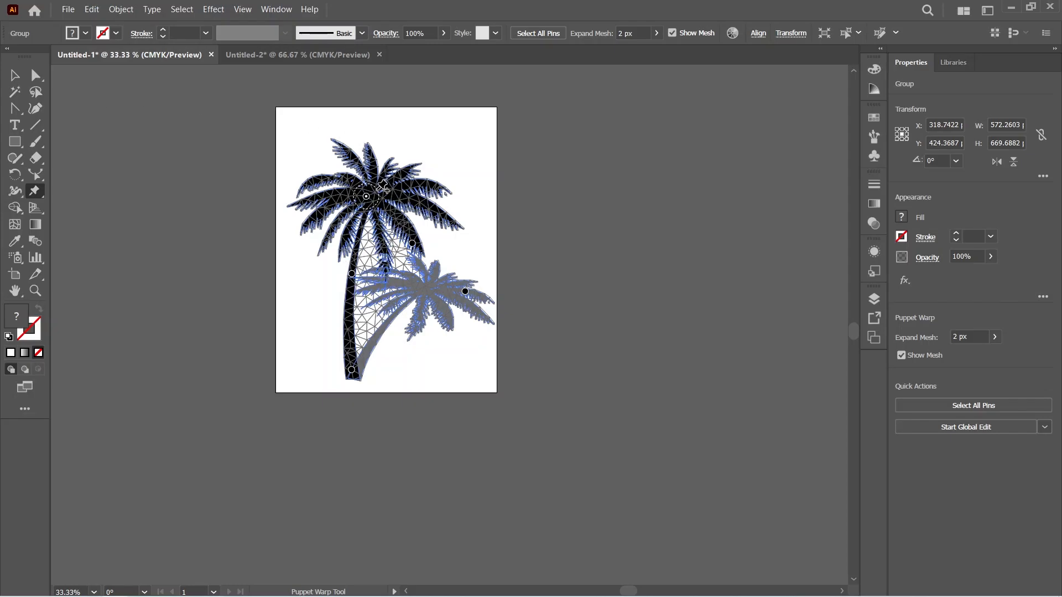
left_click_drag(383, 201, 380, 208)
key("ctrl+z")
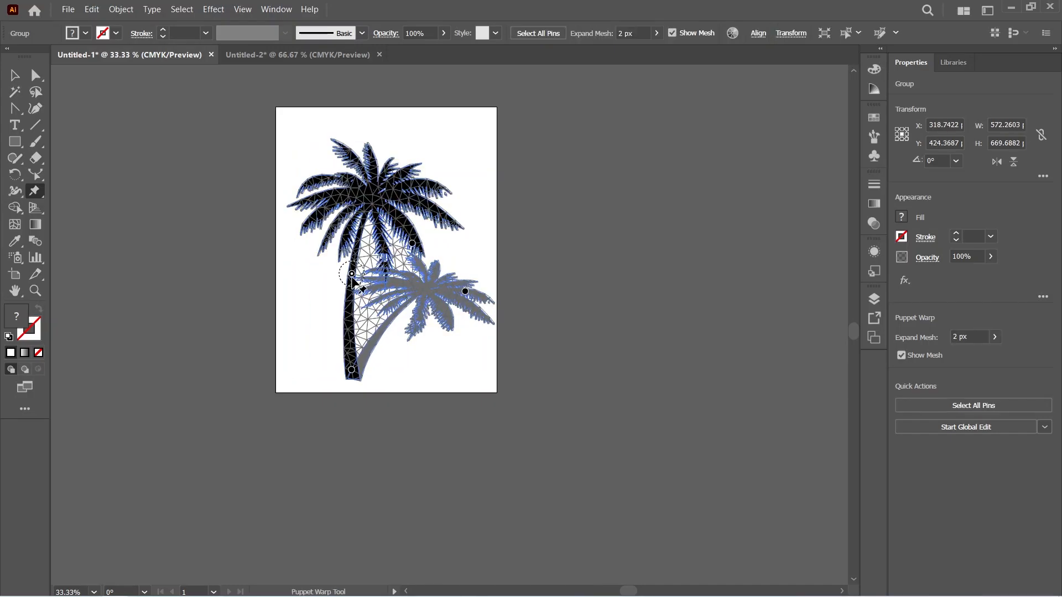
left_click_drag(352, 275, 369, 295)
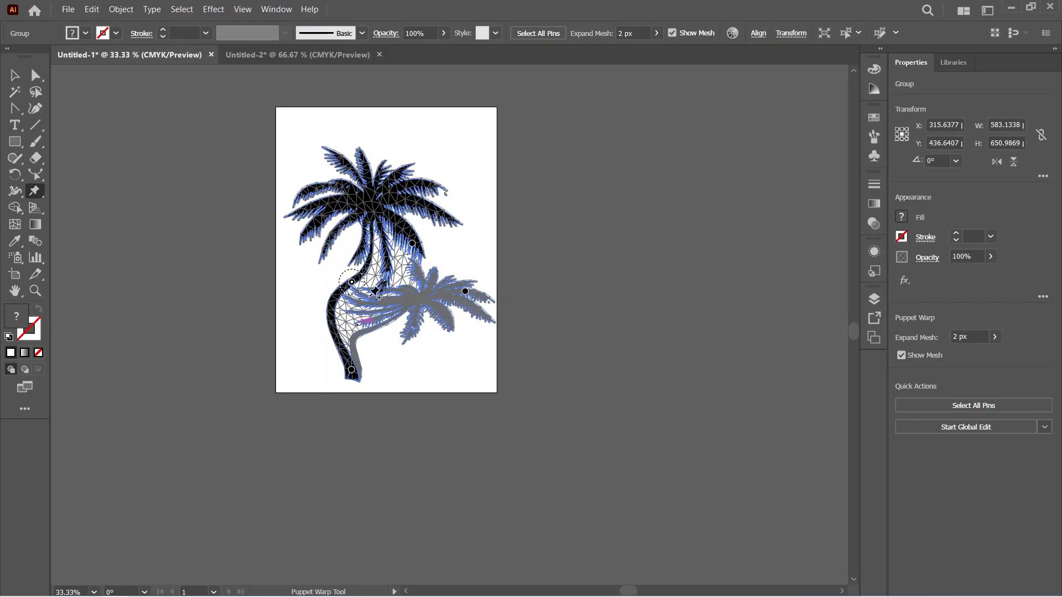
key("ctrl+z")
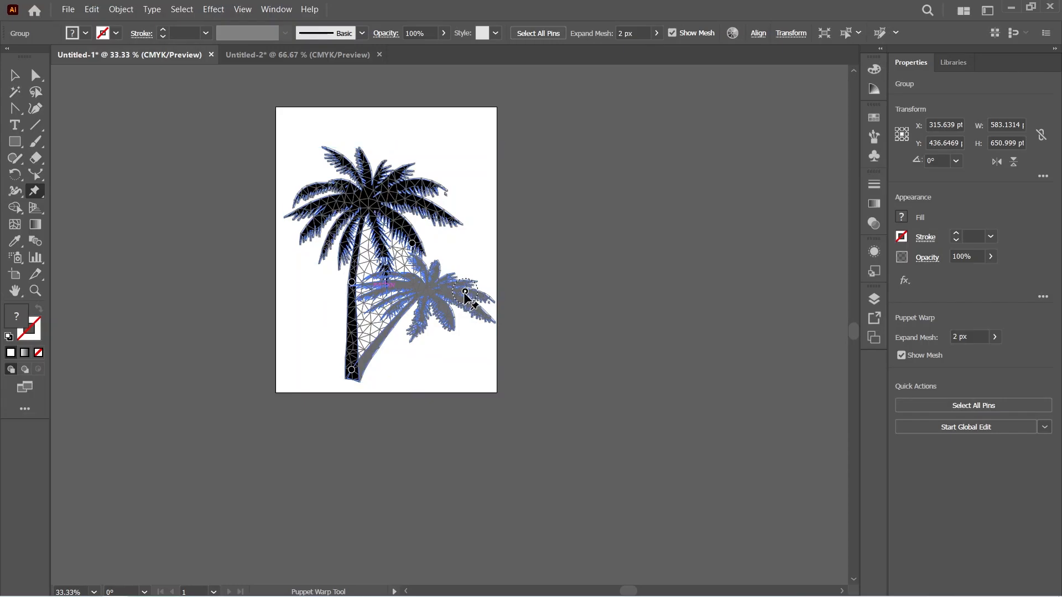
Step: Delete the Puppet Warp pins on the shadow's crown, the palm's lower frond and the middle of the trunk
key("Delete")
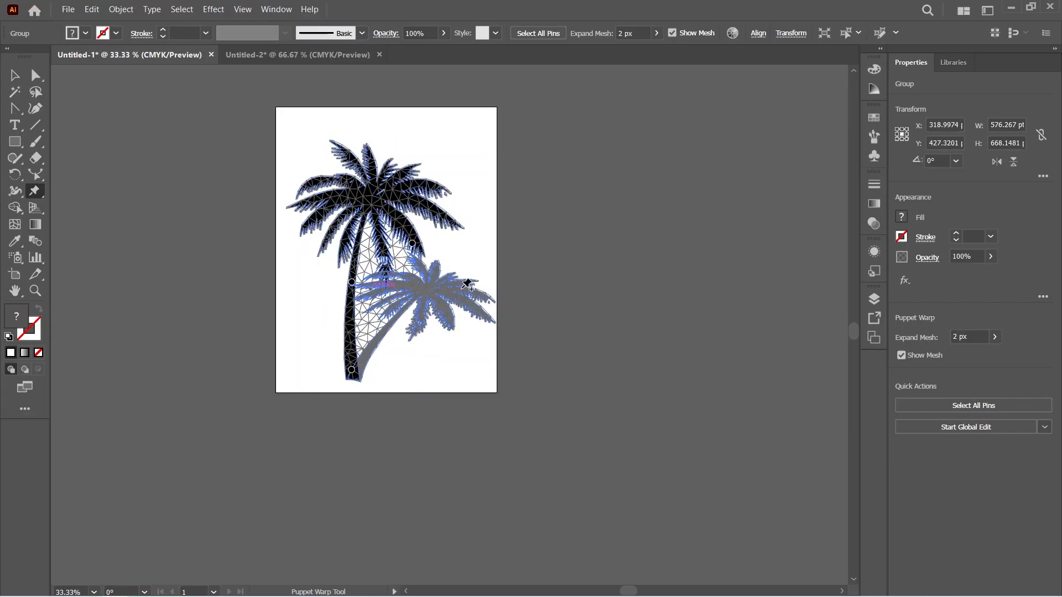
left_click(413, 245)
key("Delete")
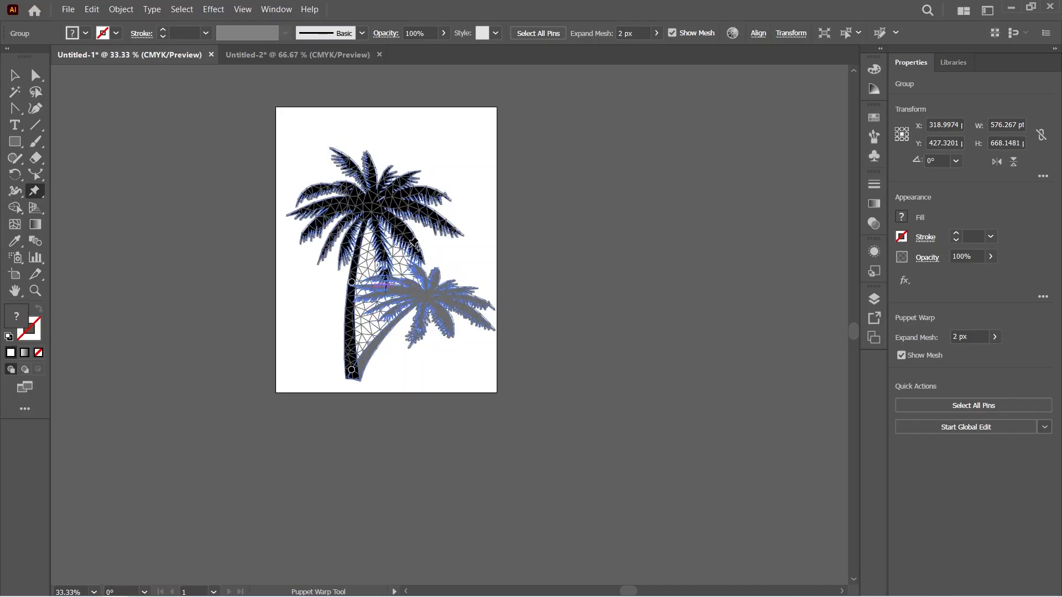
key("Delete")
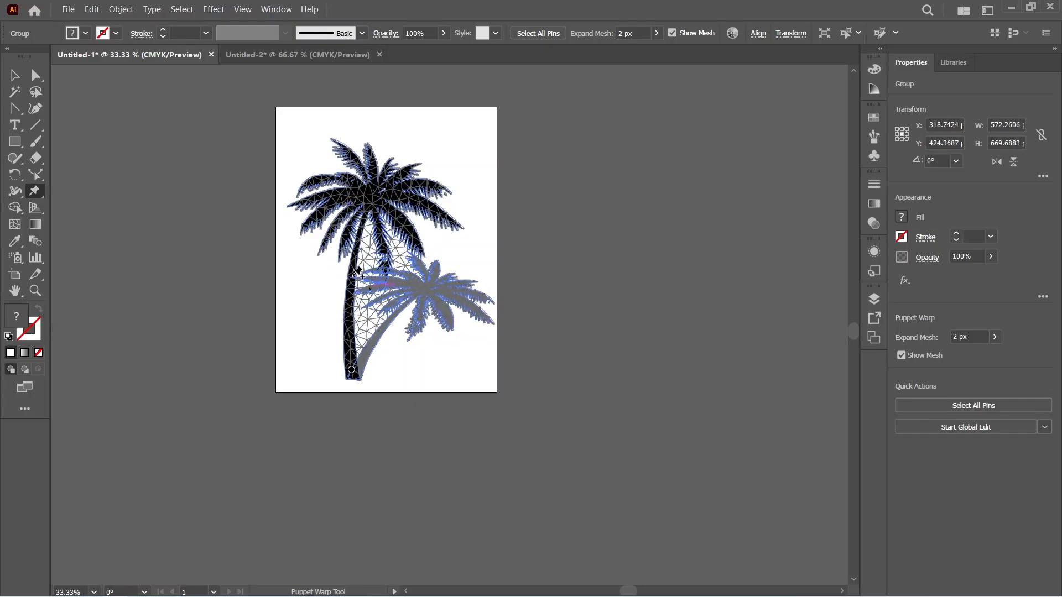
Step: Add a Puppet Warp pin at the middle of the trunk and rotate it clockwise to bend the palm over to the right
left_click(353, 276)
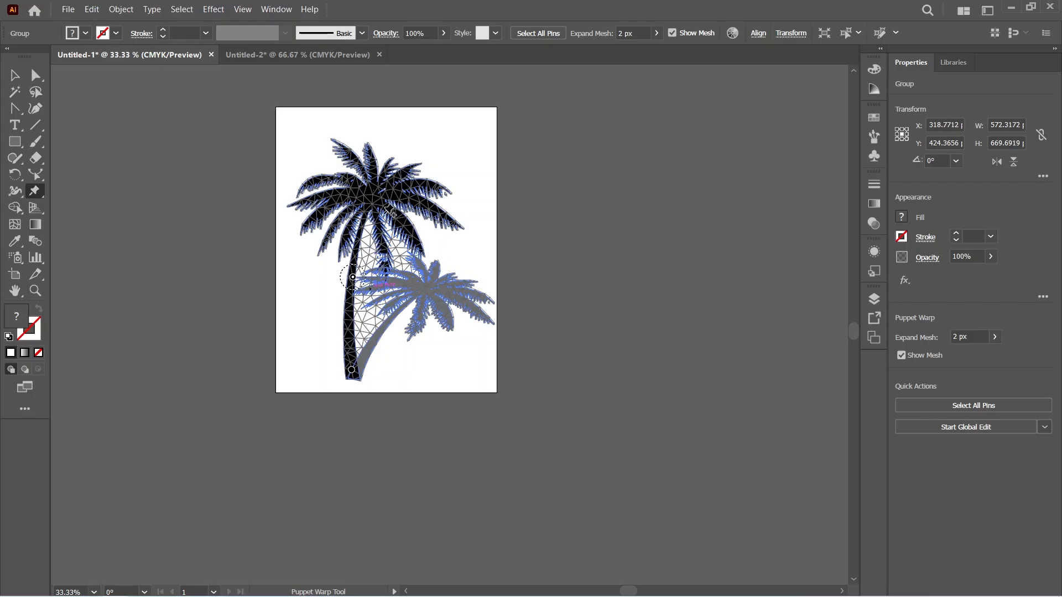
left_click_drag(363, 274, 366, 286)
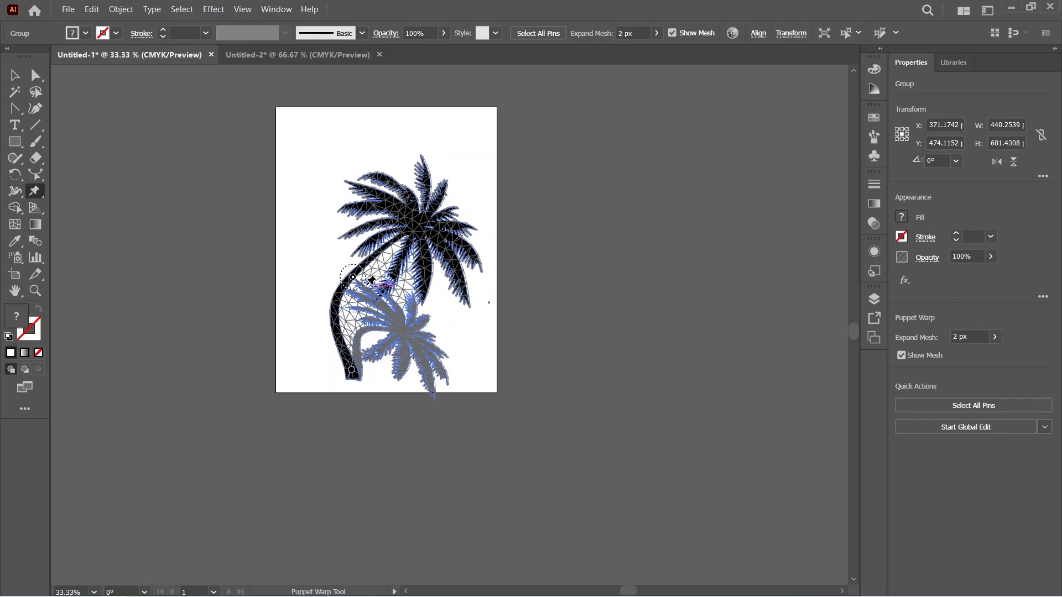
Step: Undo the trunk bend, and pin the black palm's lower-right frond at two points, rotating the outer pin clockwise to curl the tip downward
key("ctrl+z")
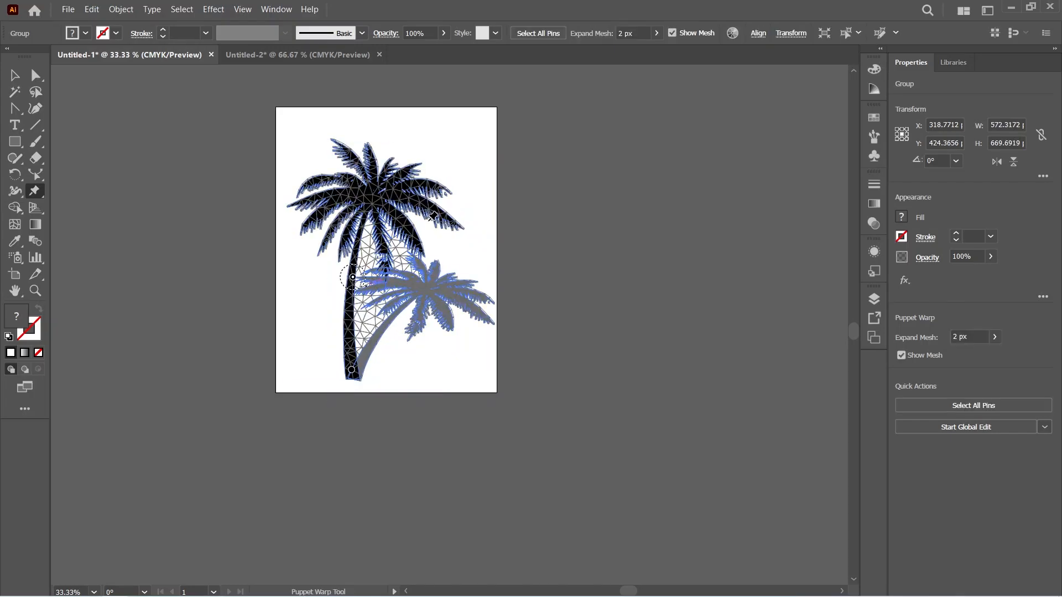
scroll(438, 220, "up", 4)
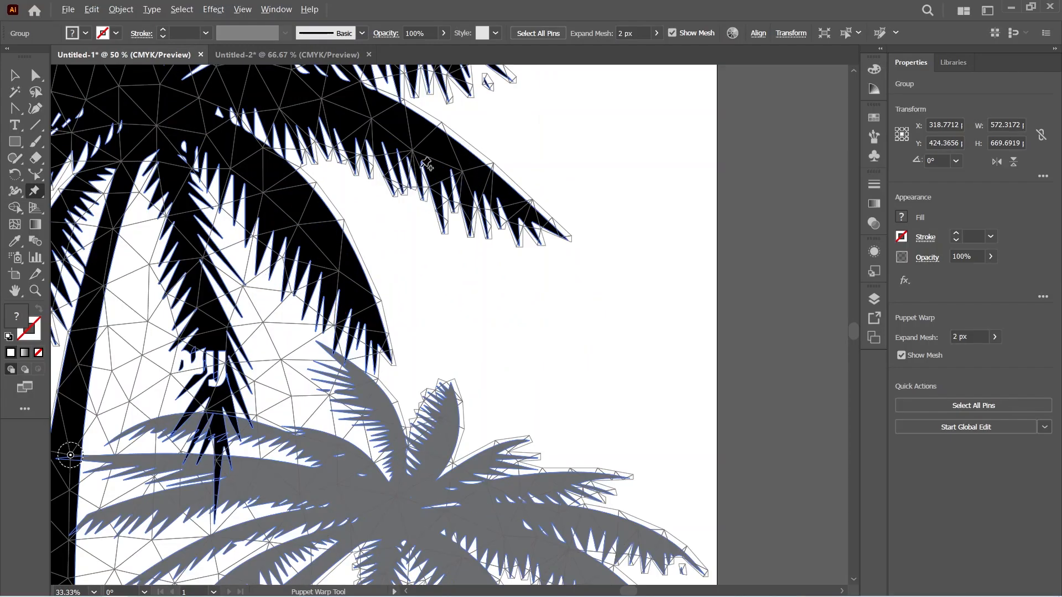
scroll(395, 143, "down", 2)
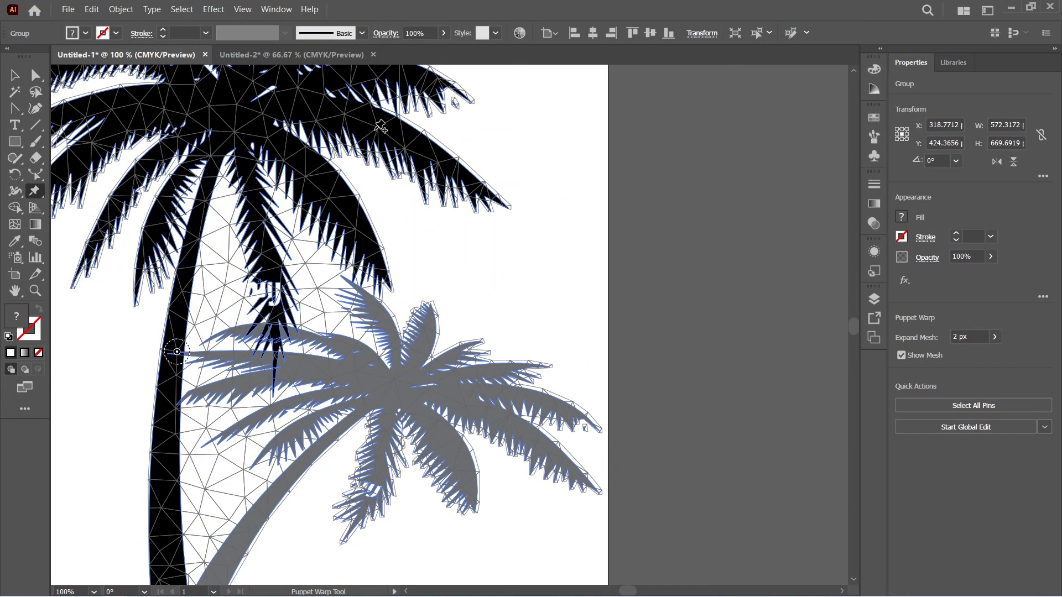
left_click(371, 128)
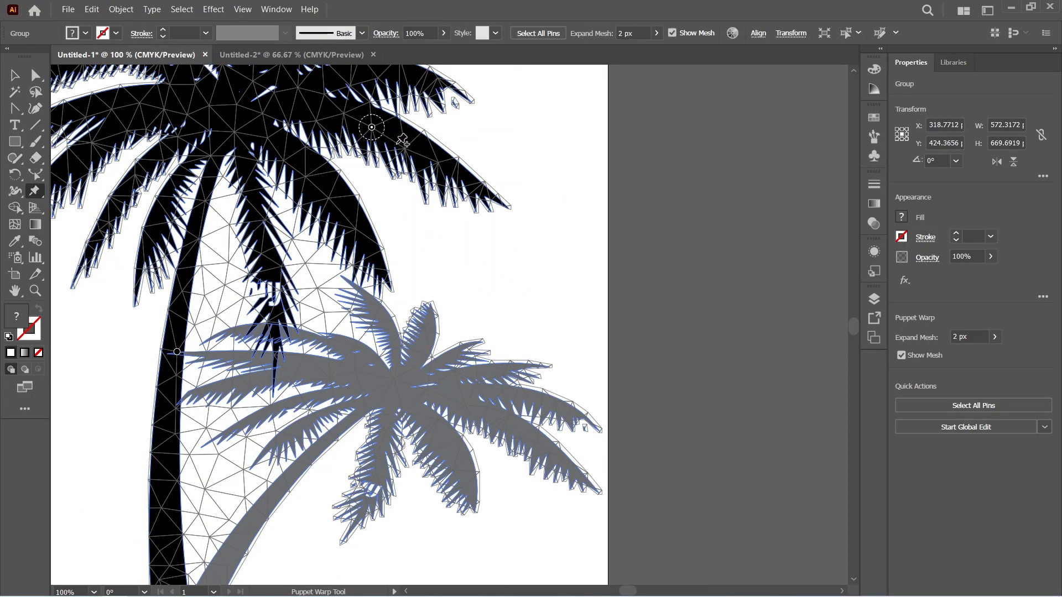
left_click(443, 165)
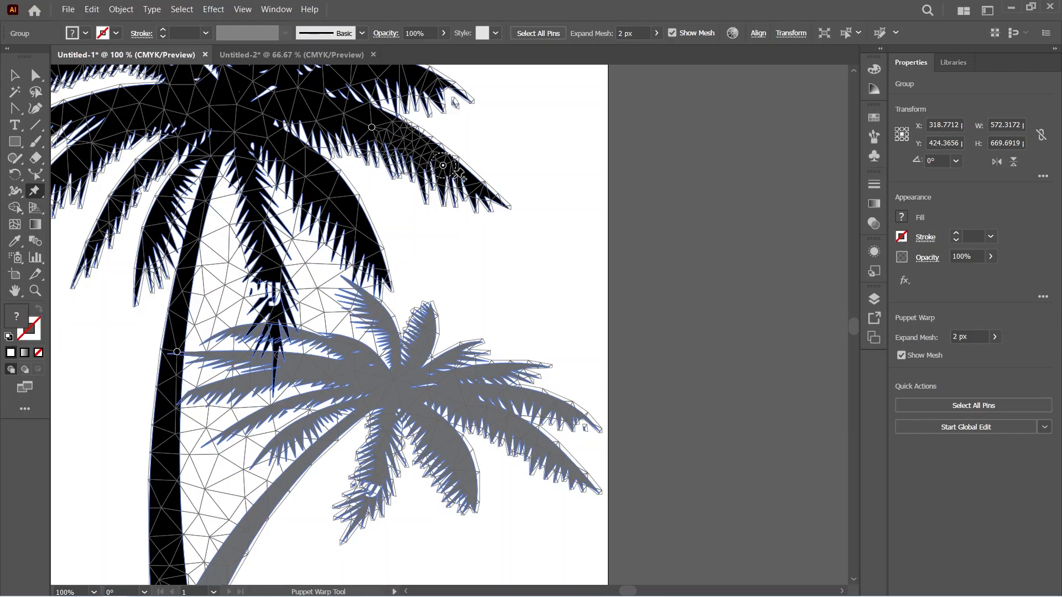
left_click_drag(455, 178, 432, 205)
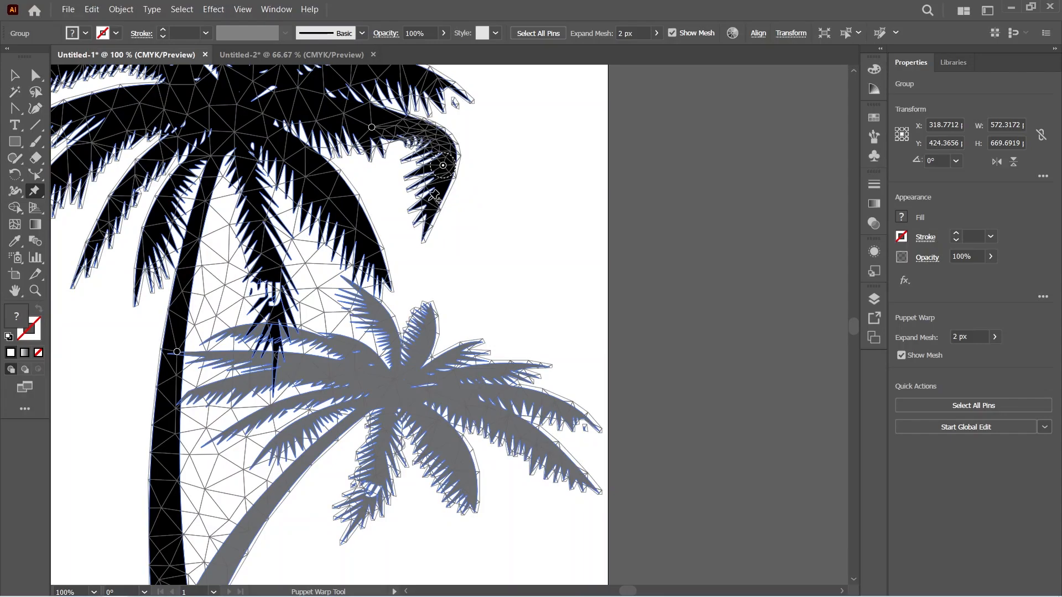
scroll(460, 292, "down", 2)
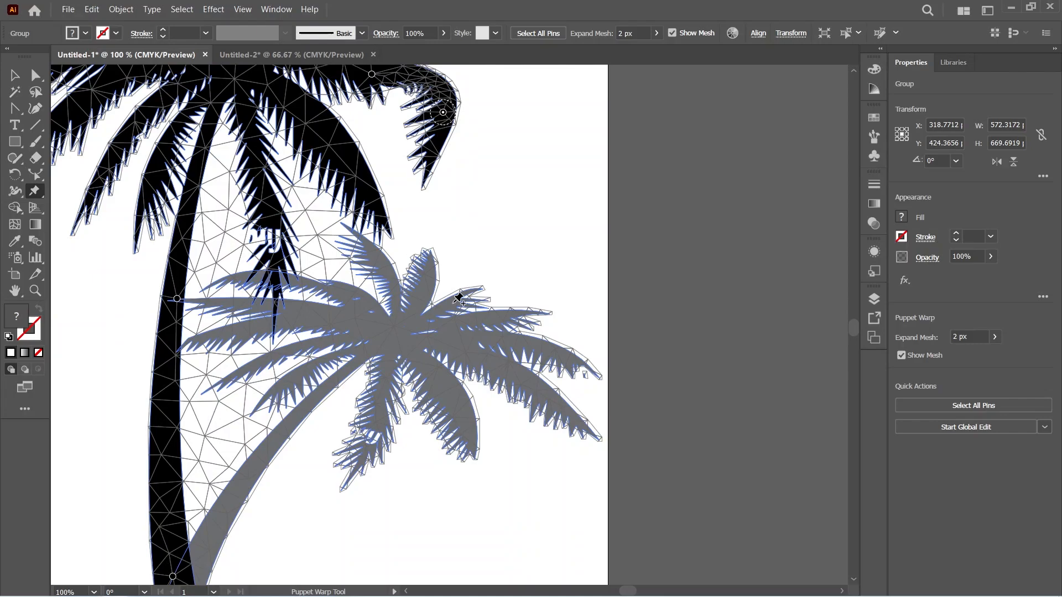
key("ctrl+0")
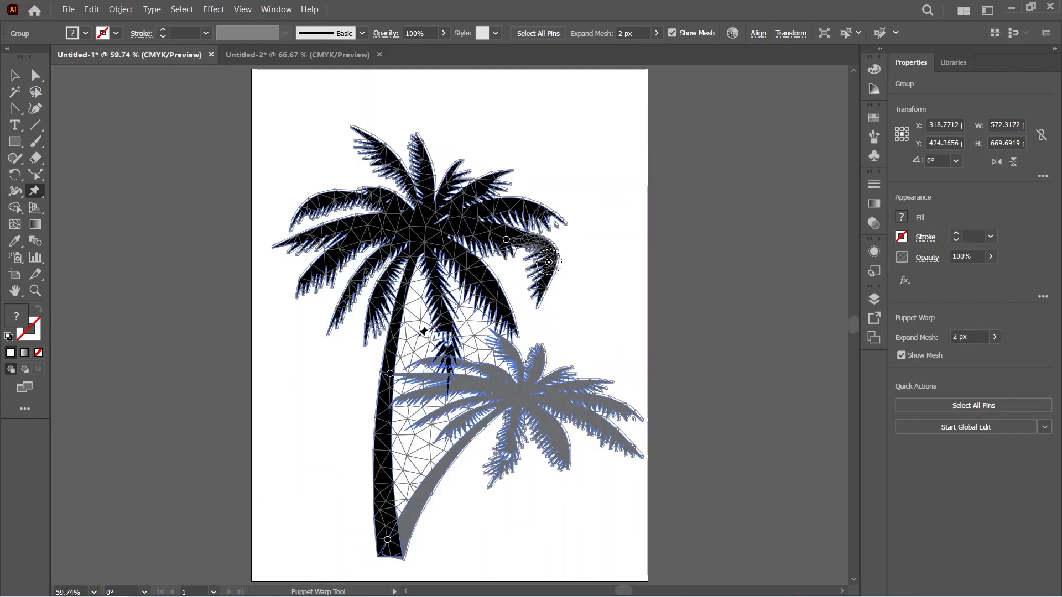